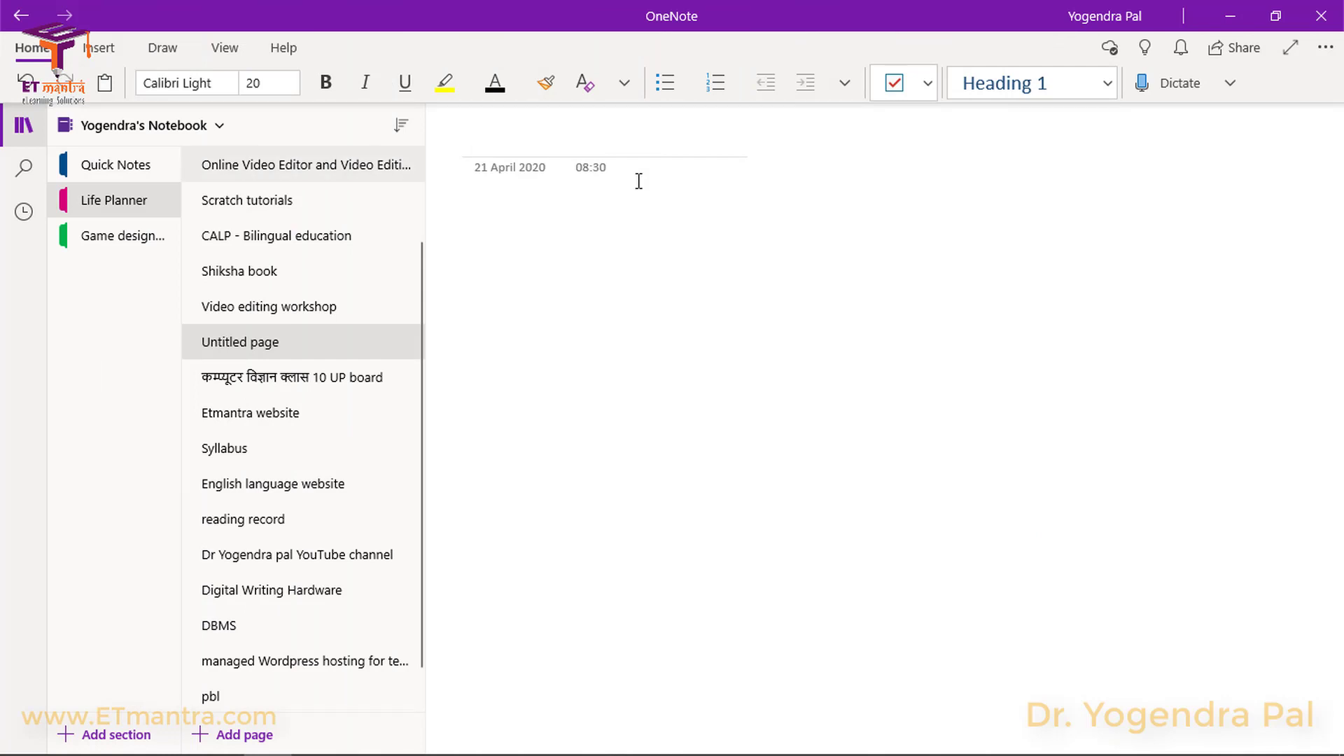
{"action": "key", "text": "ctrl+i"}
{"action": "key", "text": "ctrl+i"}
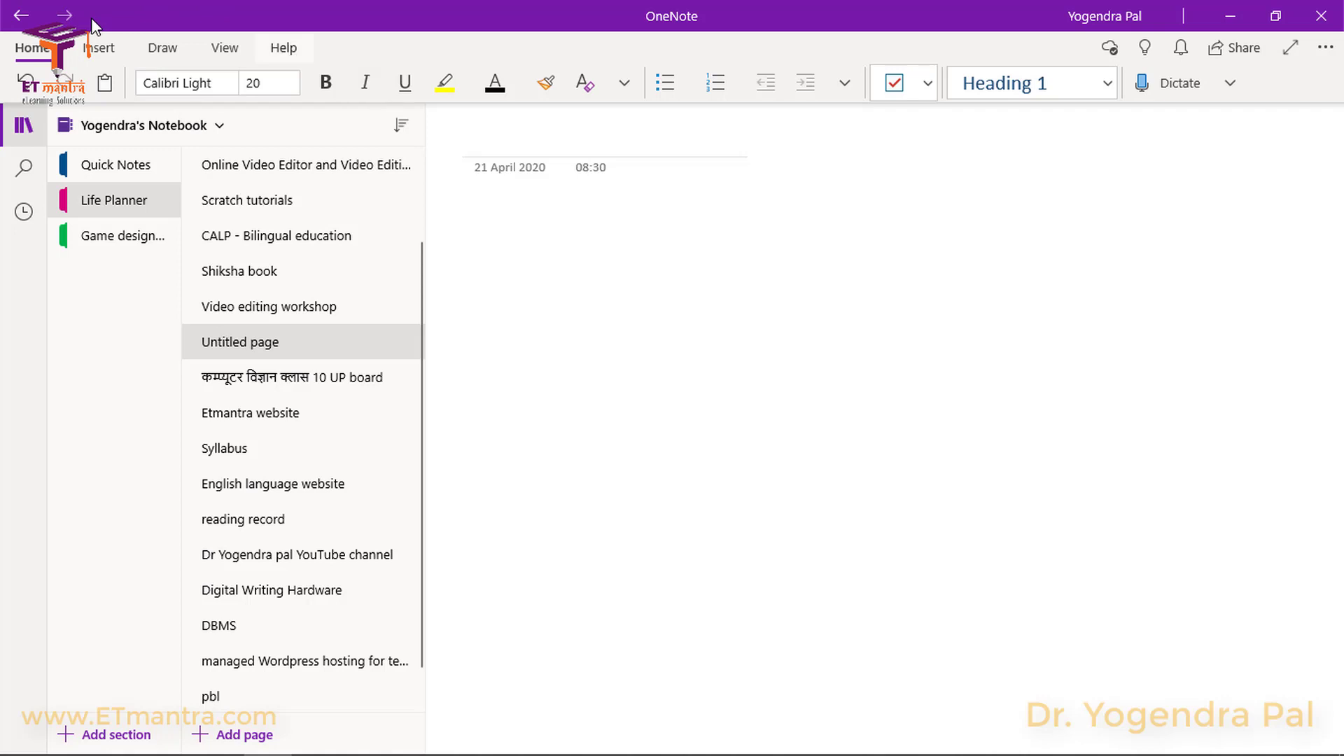
{"action": "key", "text": "ctrl+u"}
{"action": "key", "text": "ctrl+u"}
{"action": "key", "text": "ctrl+u"}
{"action": "key", "text": "ctrl+u"}
Browse the additional notebooks available to open, and close the list without choosing one
{"action": "key", "text": "shift+Tab"}
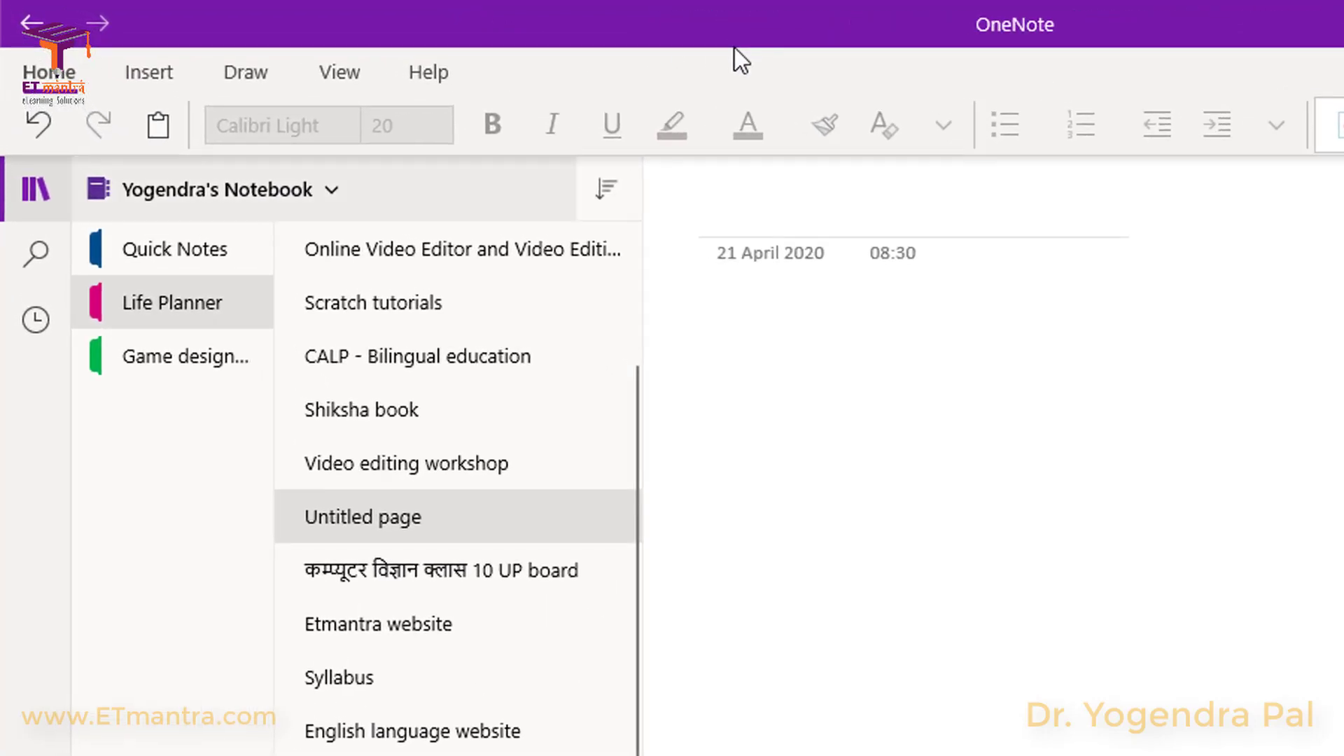
{"action": "key", "text": "shift+Tab"}
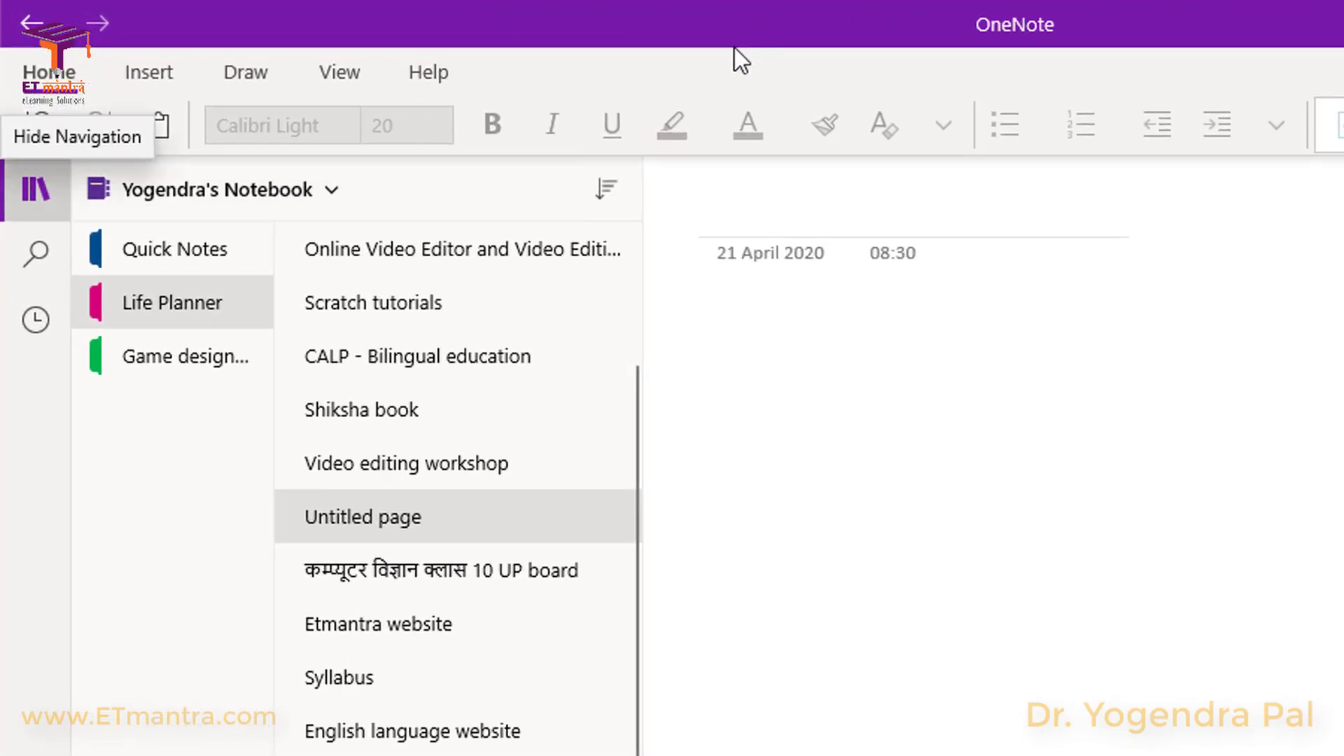
{"action": "key", "text": "Tab"}
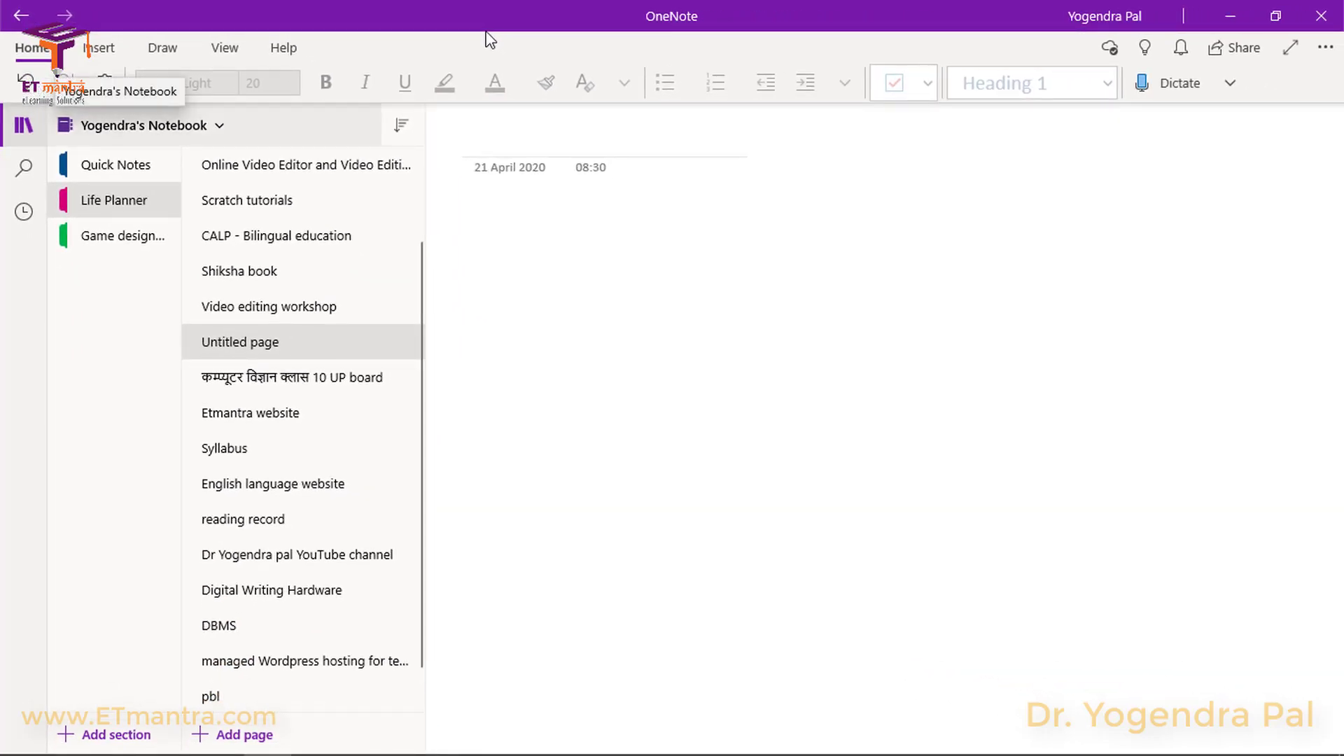
{"action": "key", "text": "Return"}
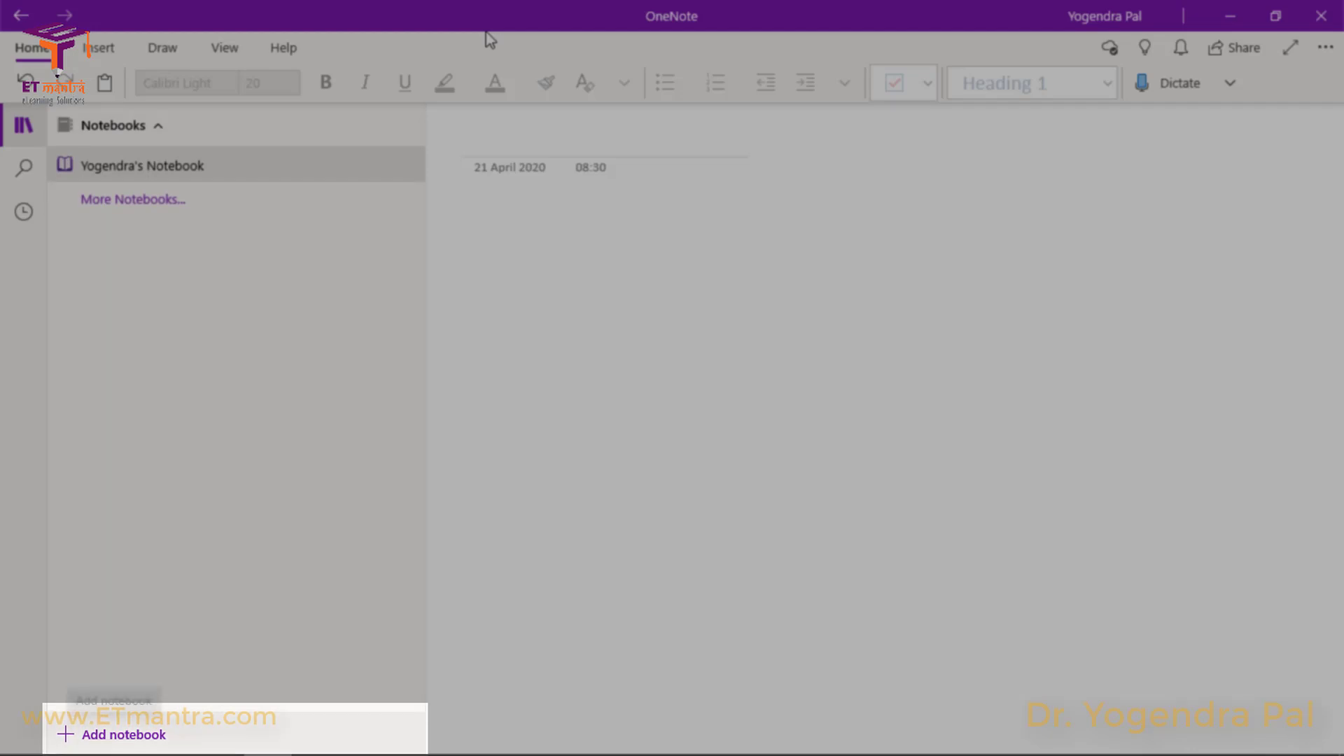
{"action": "key", "text": "Up"}
{"action": "key", "text": "Return"}
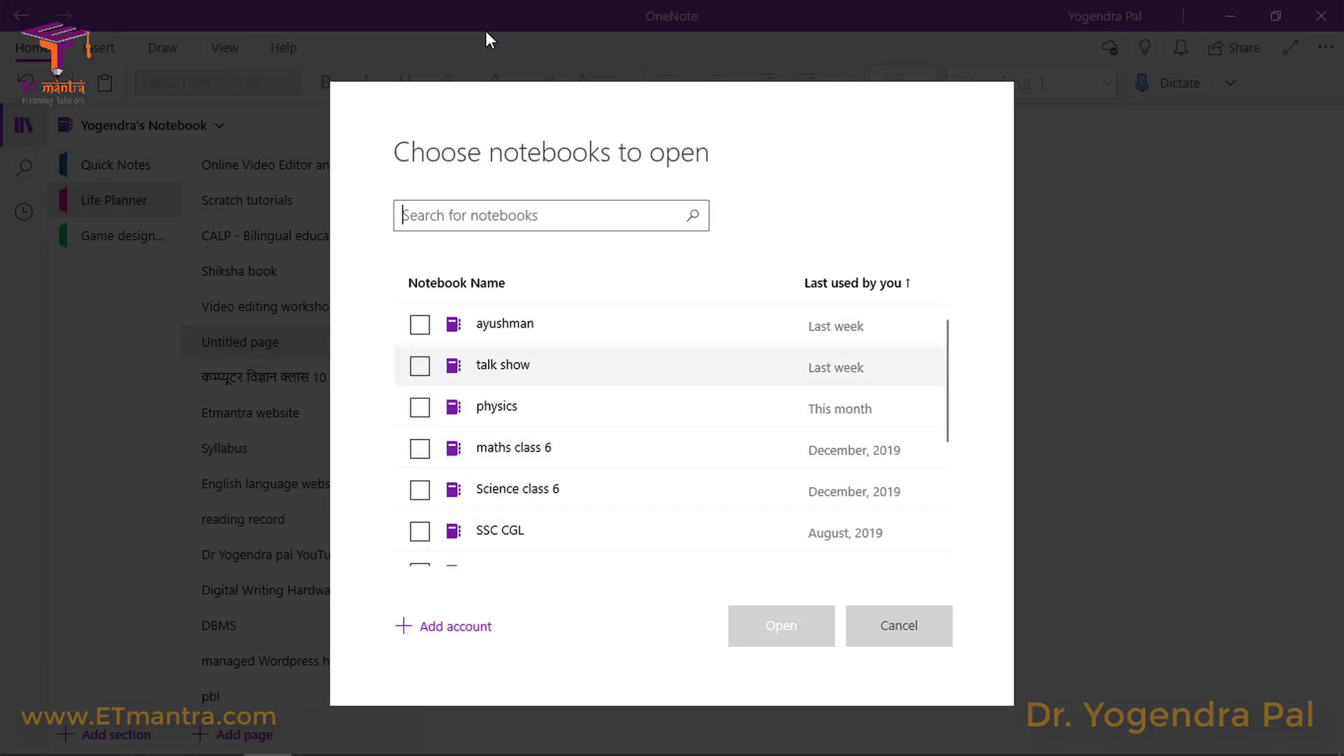
{"action": "scroll", "coordinate": [672, 434], "scroll_direction": "down", "scroll_amount": 3}
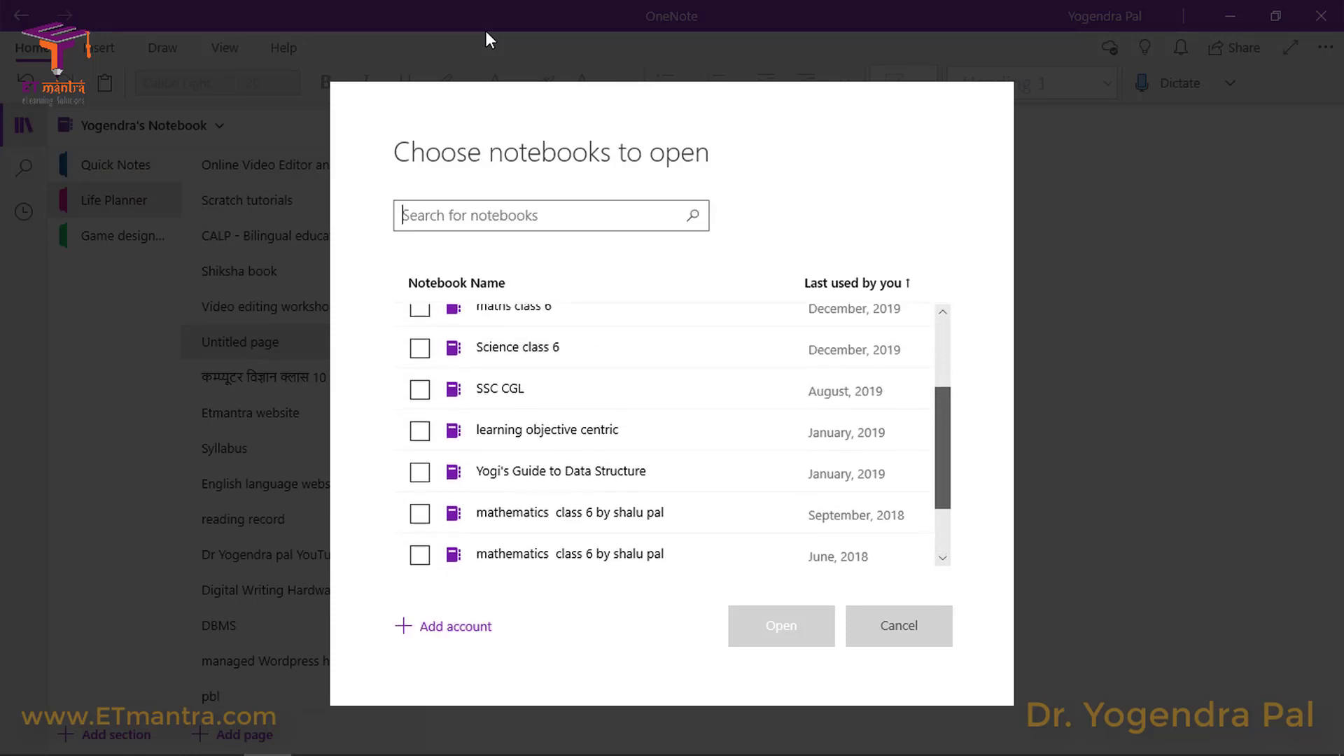
{"action": "left_click_drag", "start_coordinate": [943, 448], "coordinate": [942, 381]}
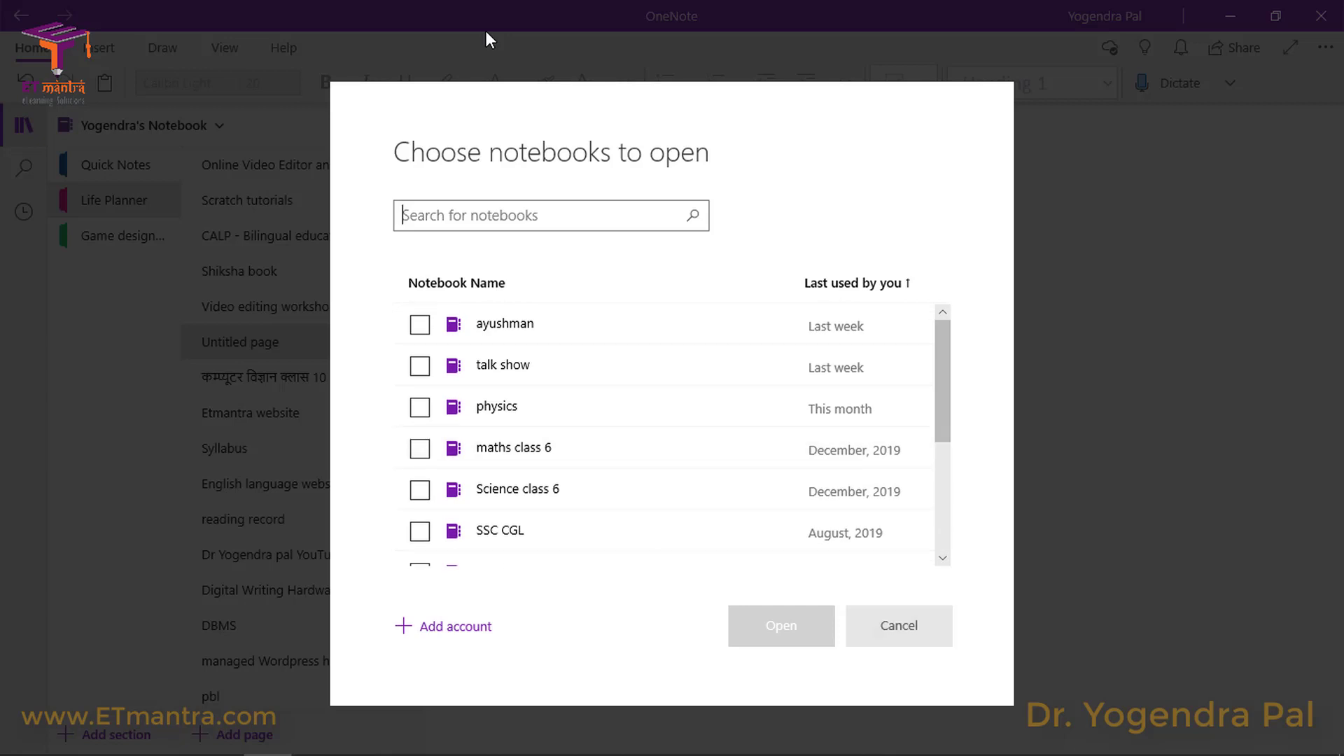
{"action": "key", "text": "Escape"}
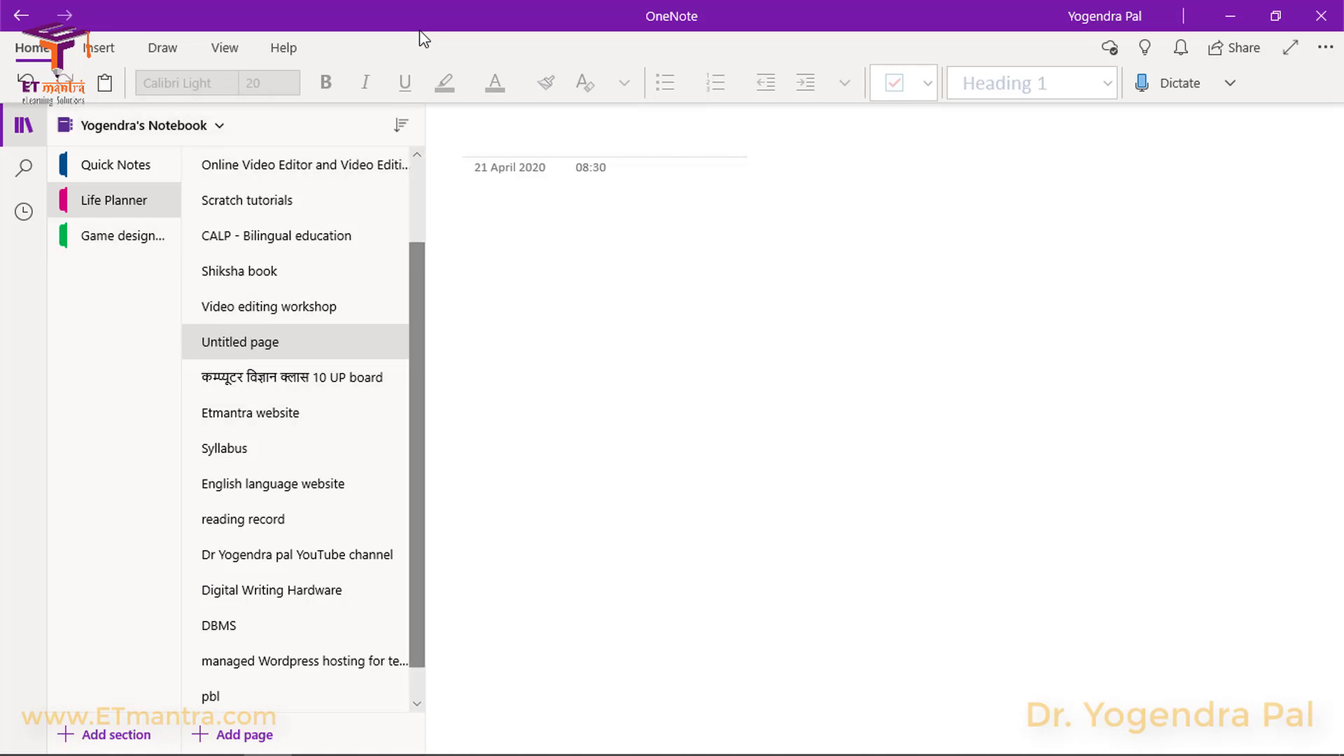
Add a page titled "Writing on OneNote" to the Life Planner section
{"action": "scroll", "coordinate": [303, 429], "scroll_direction": "up", "scroll_amount": 2}
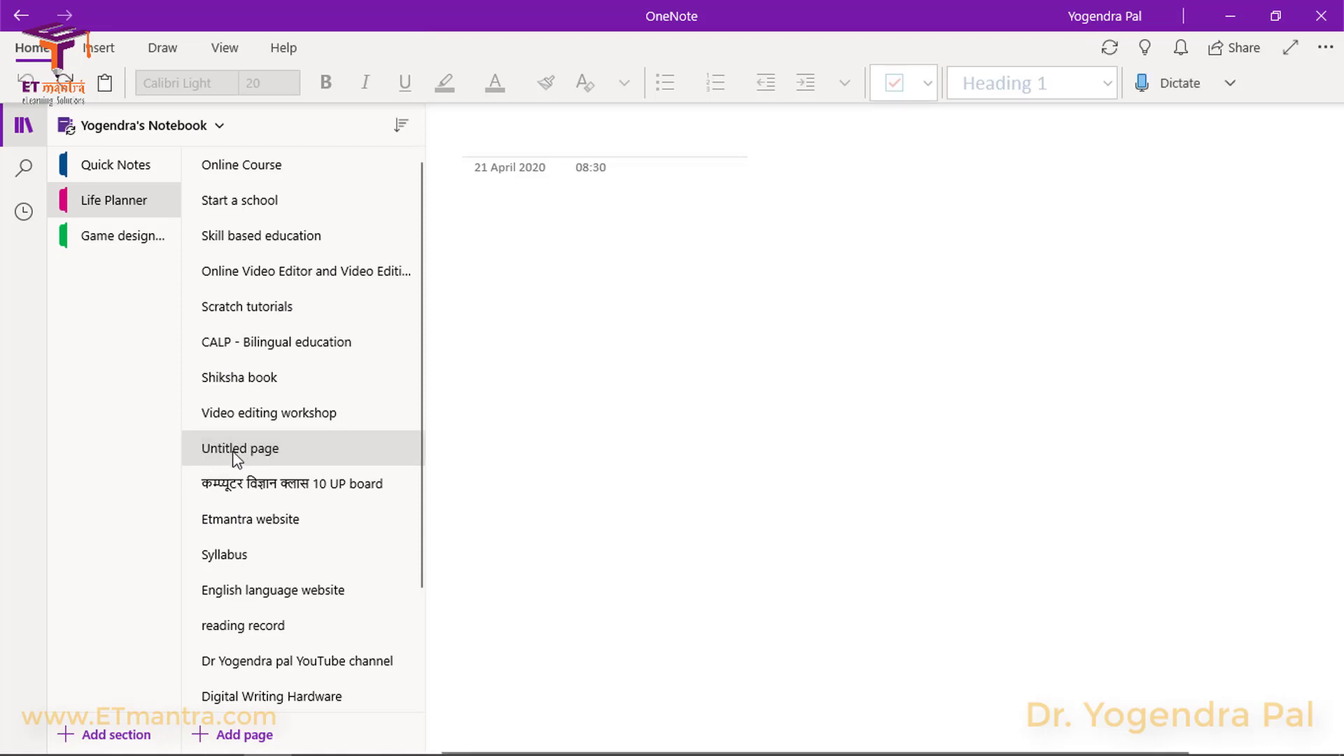
{"action": "left_click", "coordinate": [261, 733]}
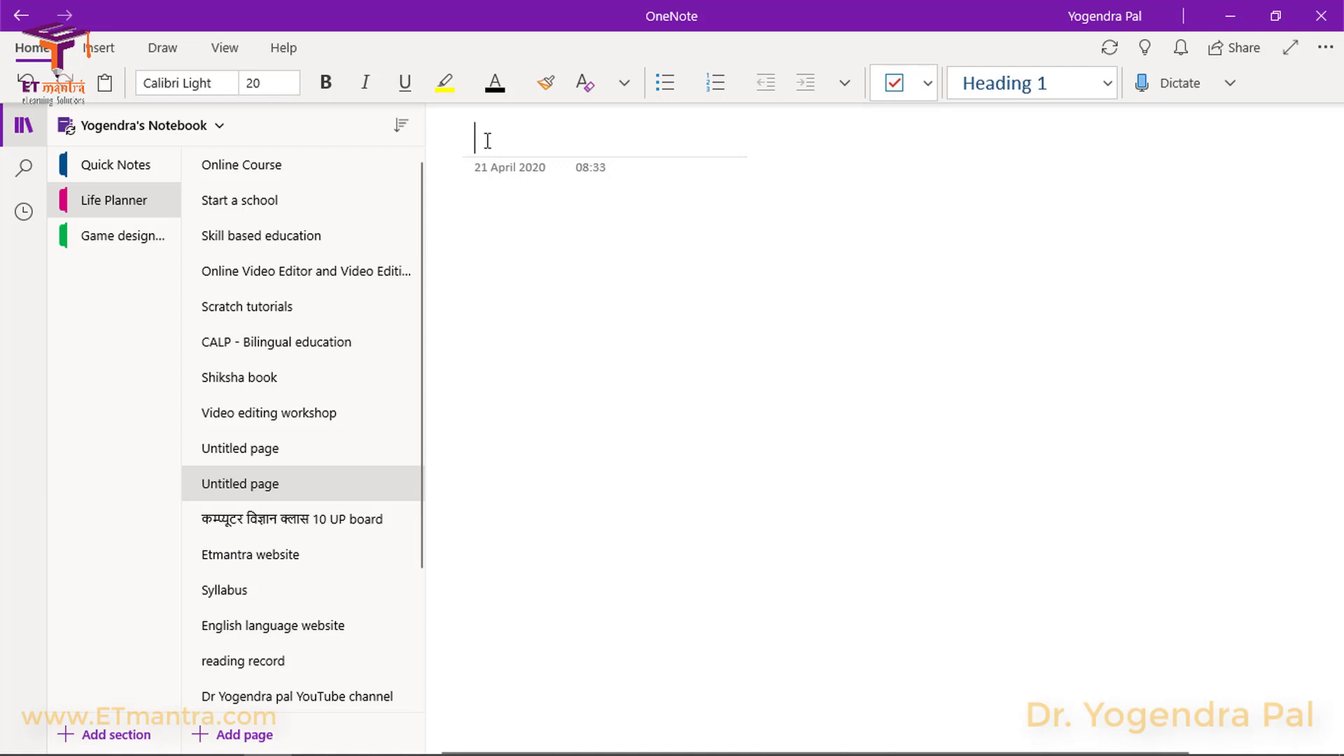
{"action": "type", "text": "Writing on OneNote"}
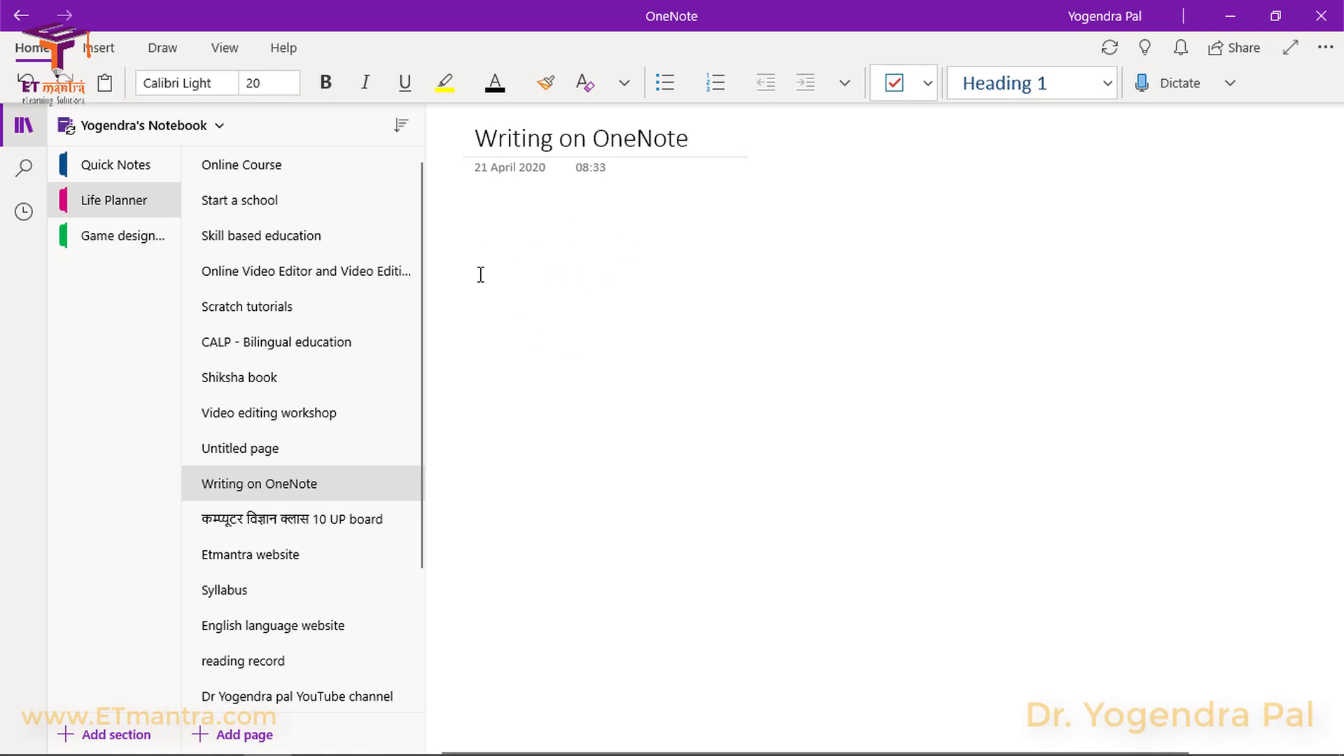
Write "Type here." as a note in the page body below the title
{"action": "left_click", "coordinate": [476, 226]}
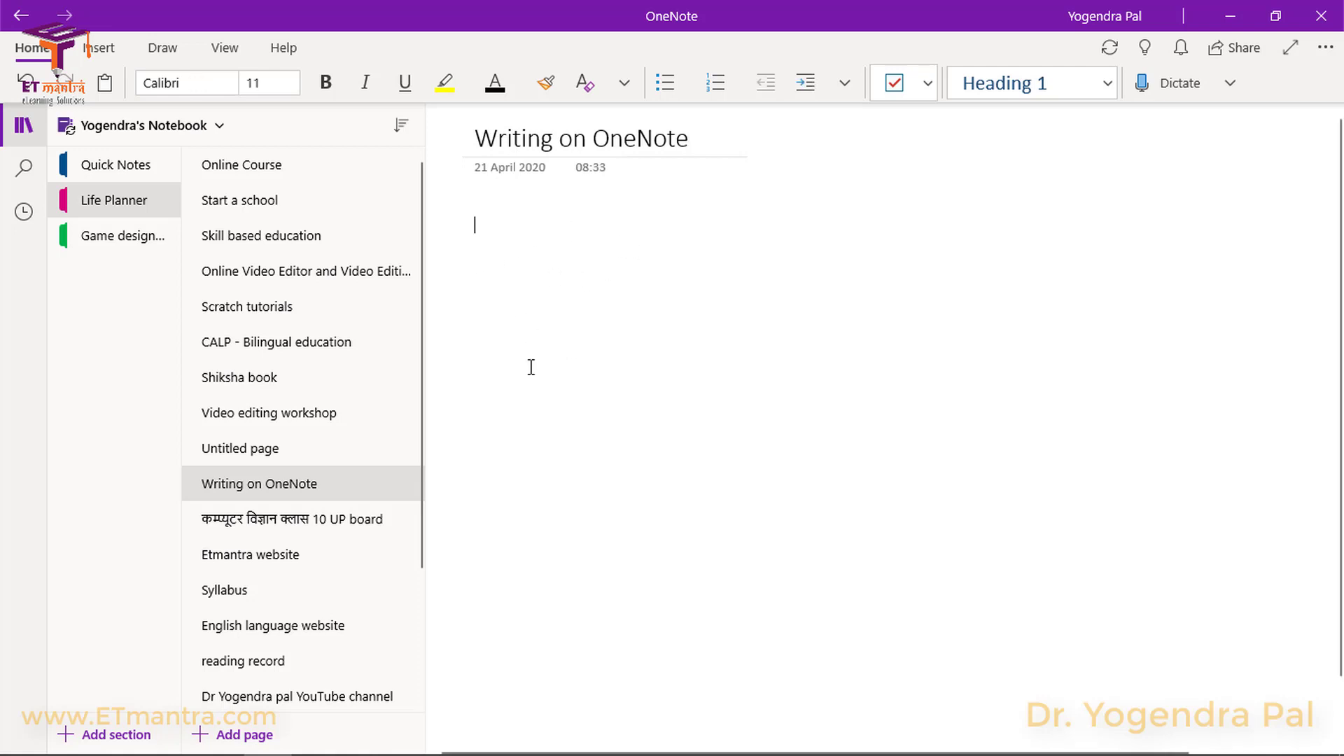
{"action": "left_click", "coordinate": [490, 317]}
{"action": "type", "text": "Type here."}
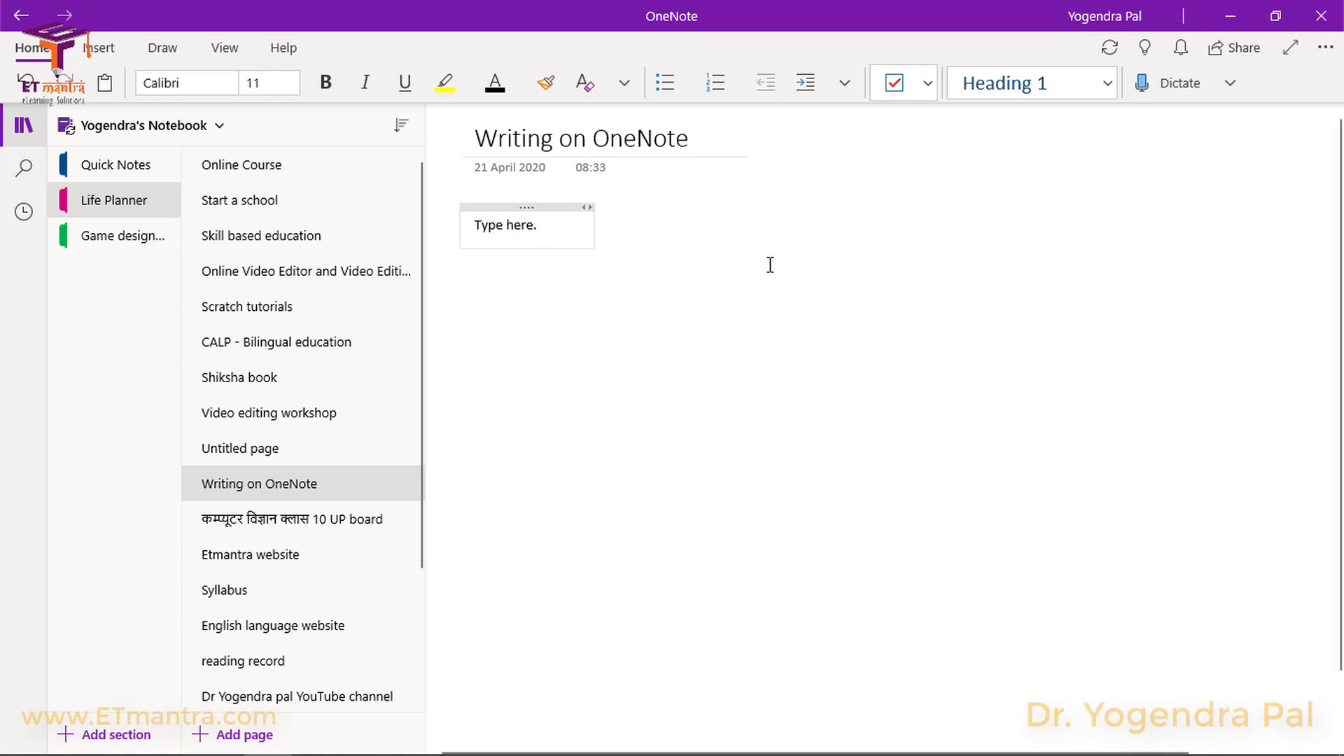
{"action": "left_click", "coordinate": [770, 264]}
{"action": "left_click", "coordinate": [519, 484]}
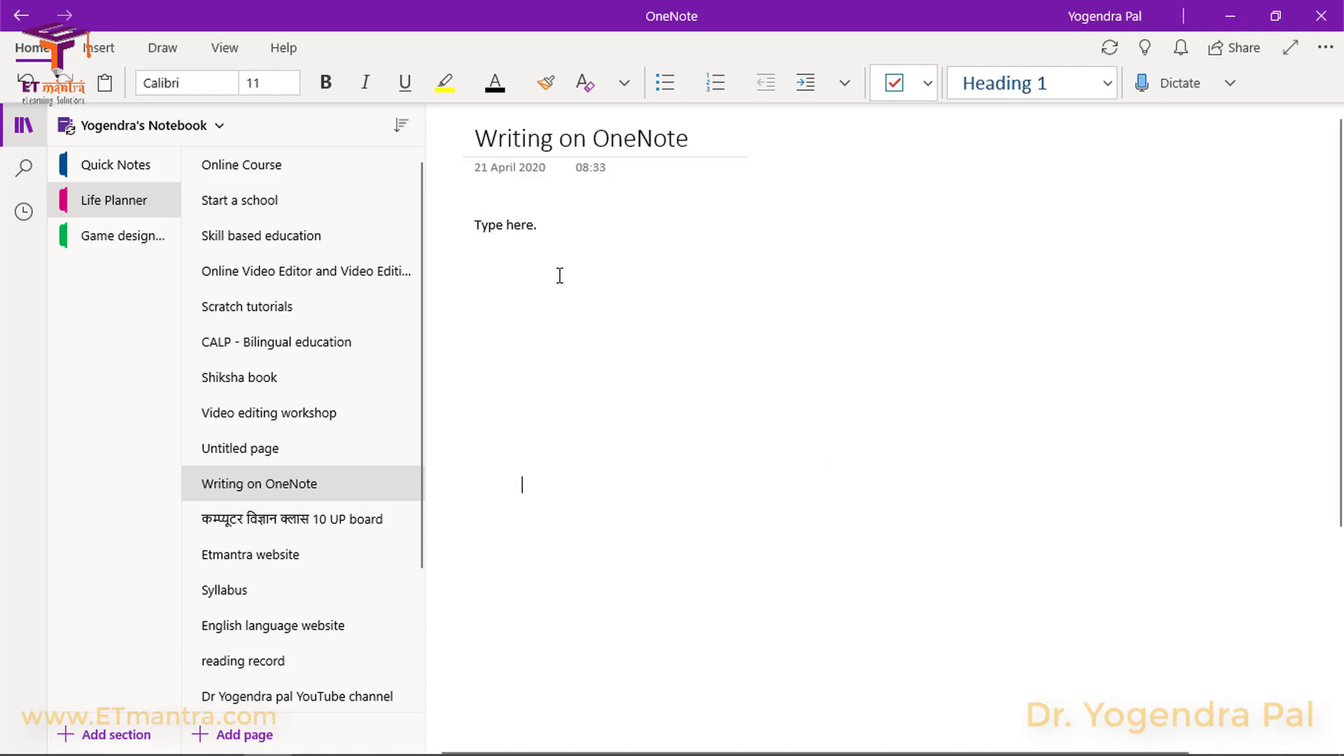
{"action": "left_click", "coordinate": [631, 226]}
{"action": "left_click", "coordinate": [944, 272]}
{"action": "left_click", "coordinate": [280, 168]}
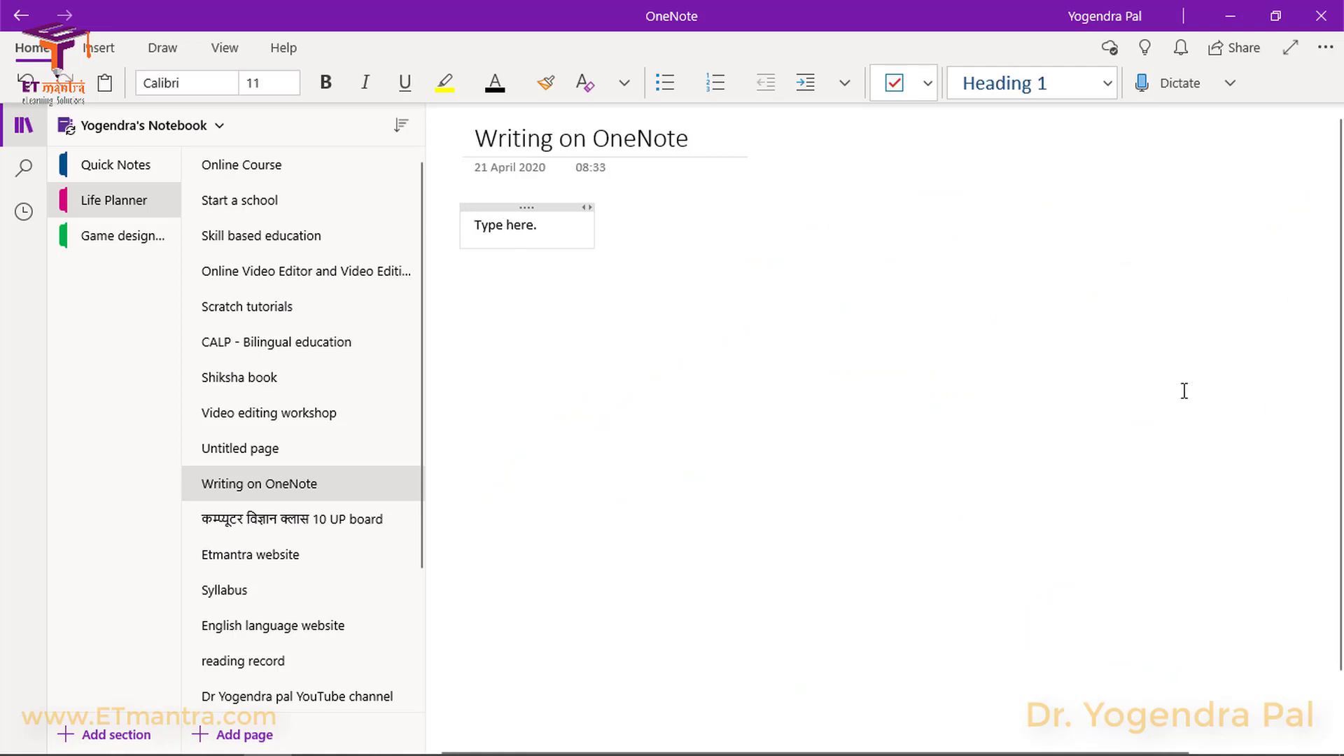
Tag the "Type here." line as To Do, and check and uncheck its checkbox
{"action": "left_click", "coordinate": [928, 85]}
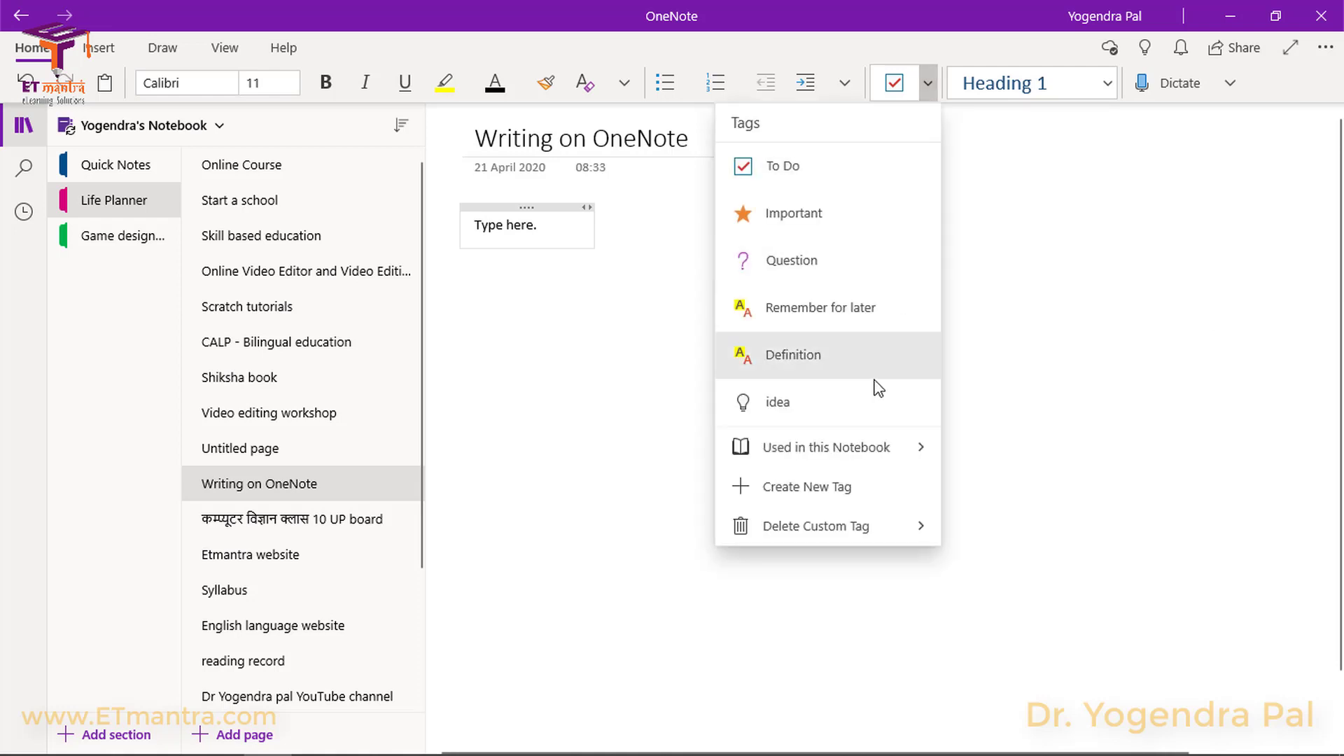
{"action": "left_click", "coordinate": [782, 177]}
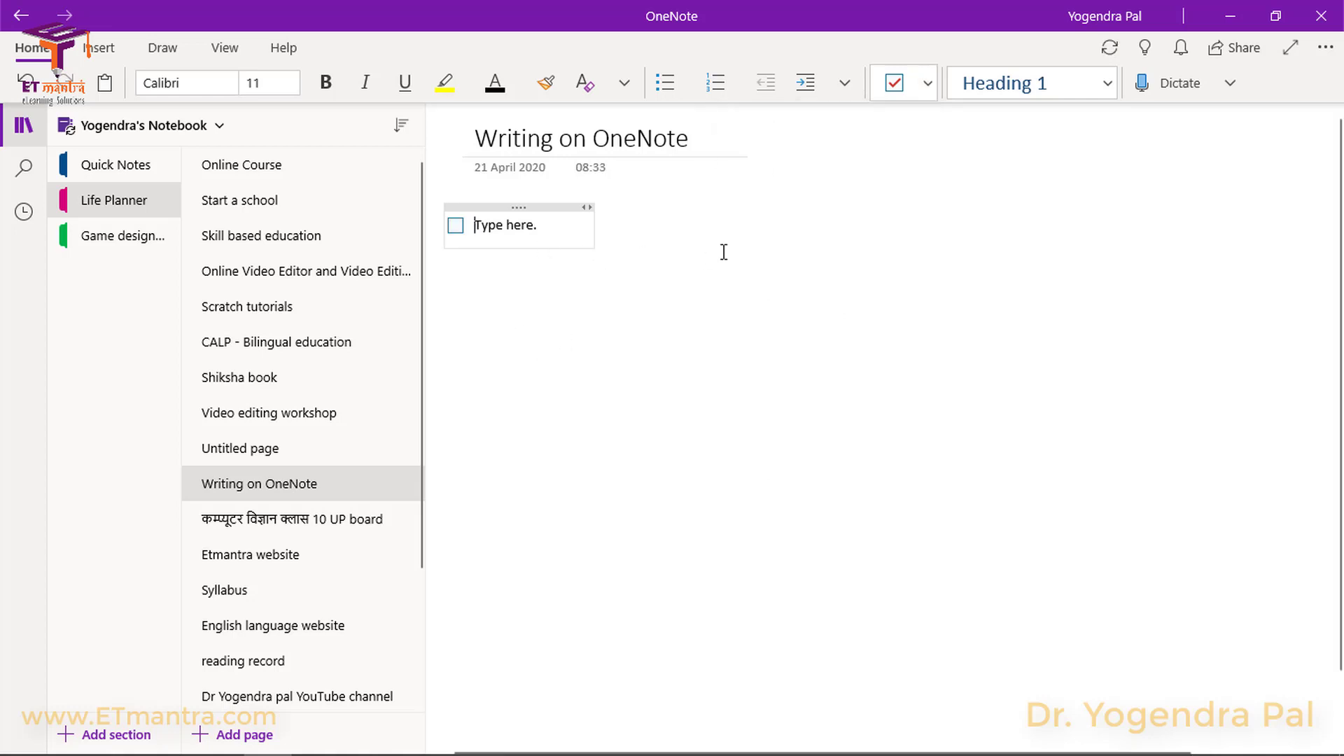
{"action": "left_click", "coordinate": [456, 226]}
{"action": "left_click", "coordinate": [455, 225]}
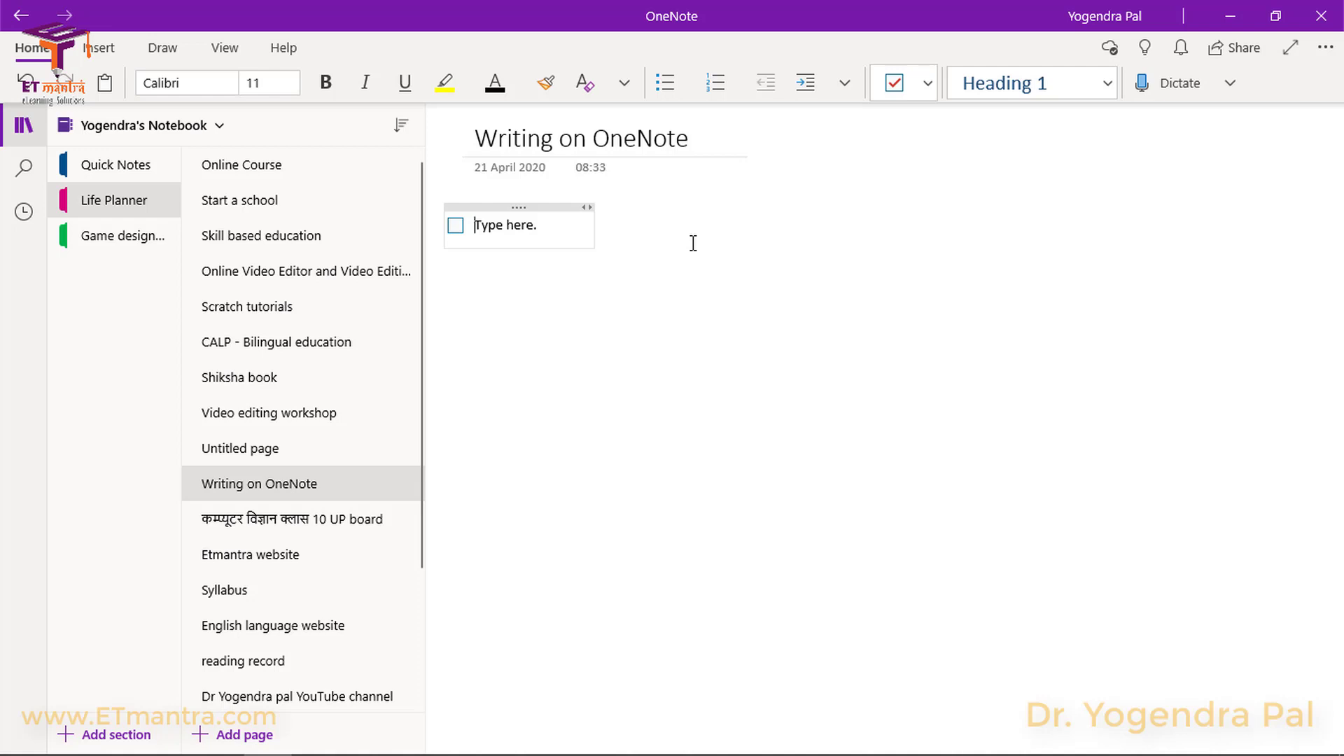
{"action": "left_click", "coordinate": [161, 48]}
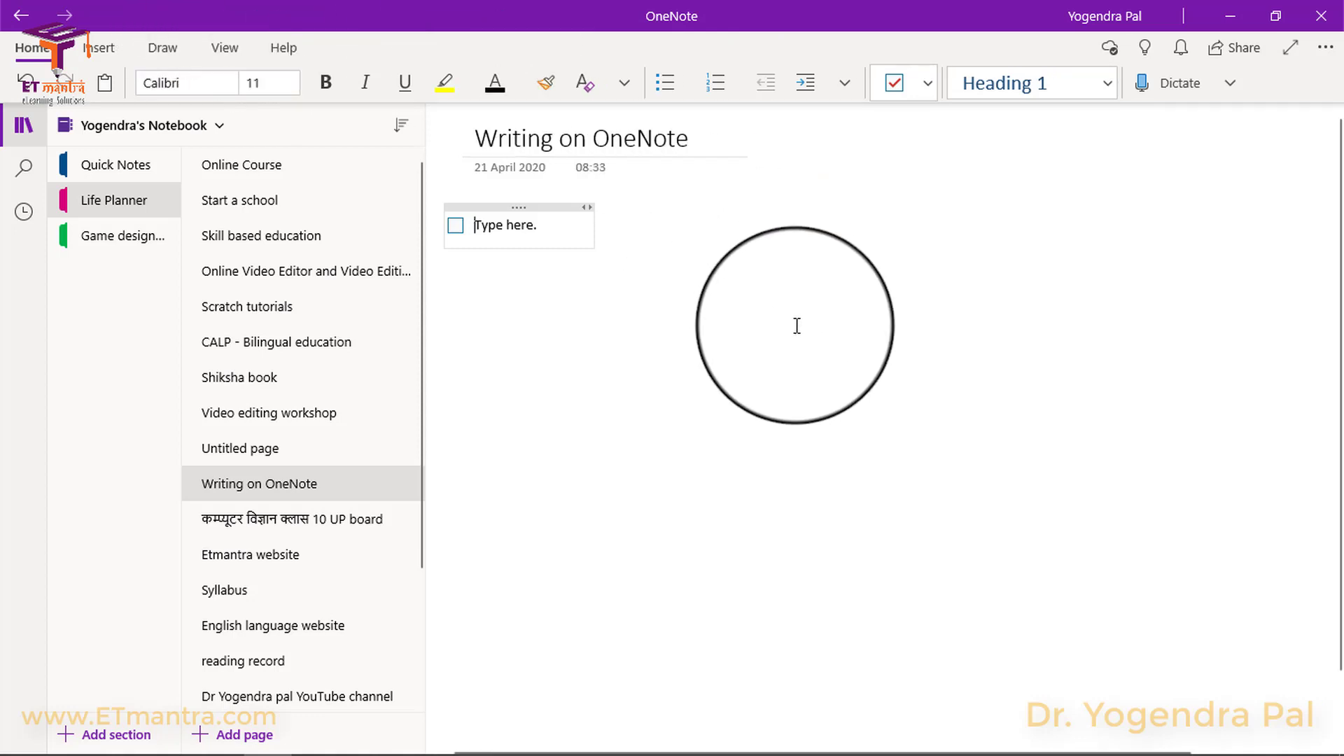
Set the colour of the "Writing on OneNote" page to Black from the extended colours
{"action": "left_click", "coordinate": [225, 49]}
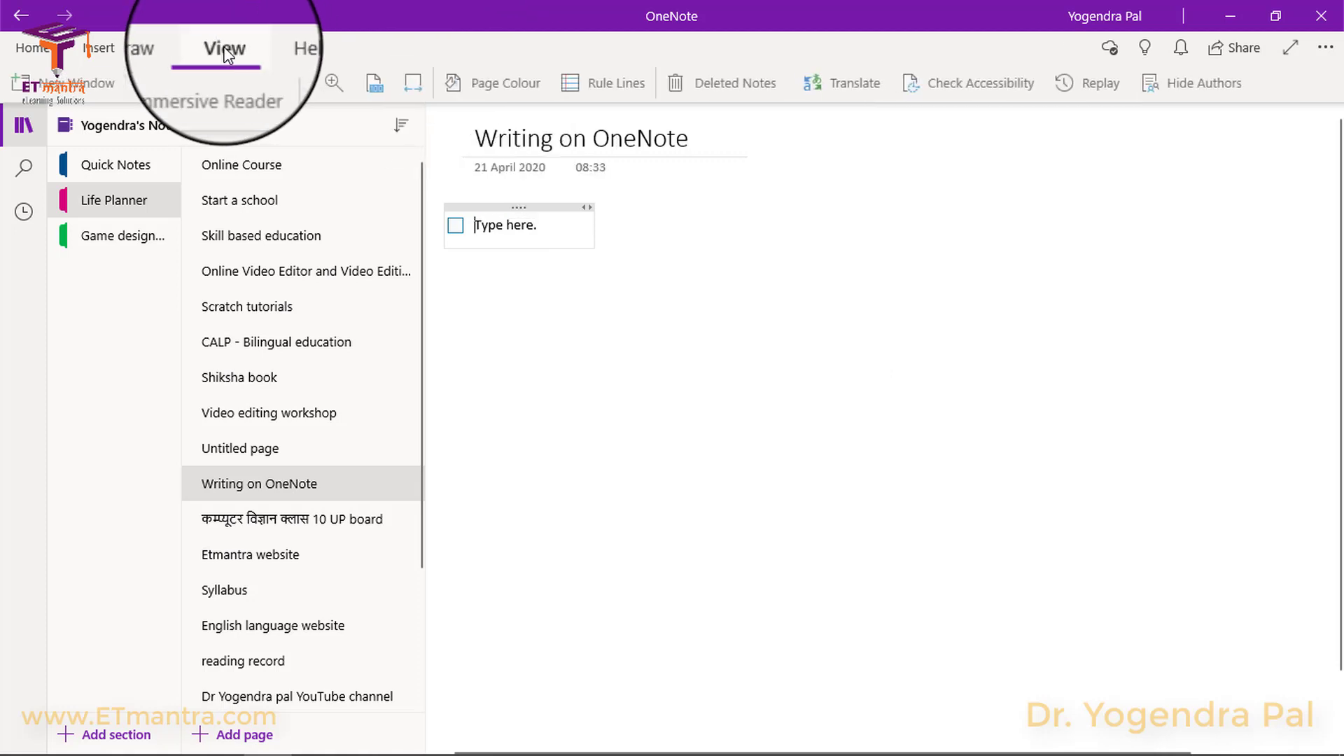
{"action": "left_click", "coordinate": [499, 84]}
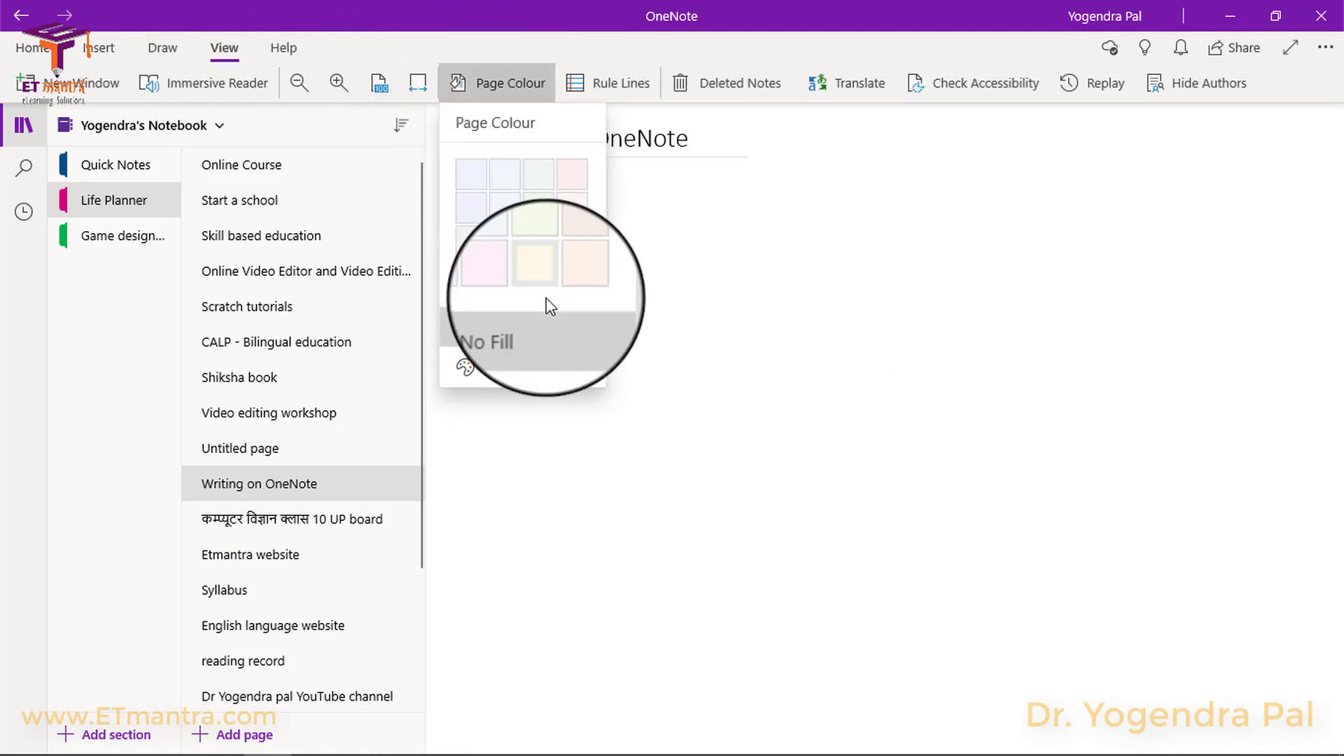
{"action": "left_click", "coordinate": [566, 369]}
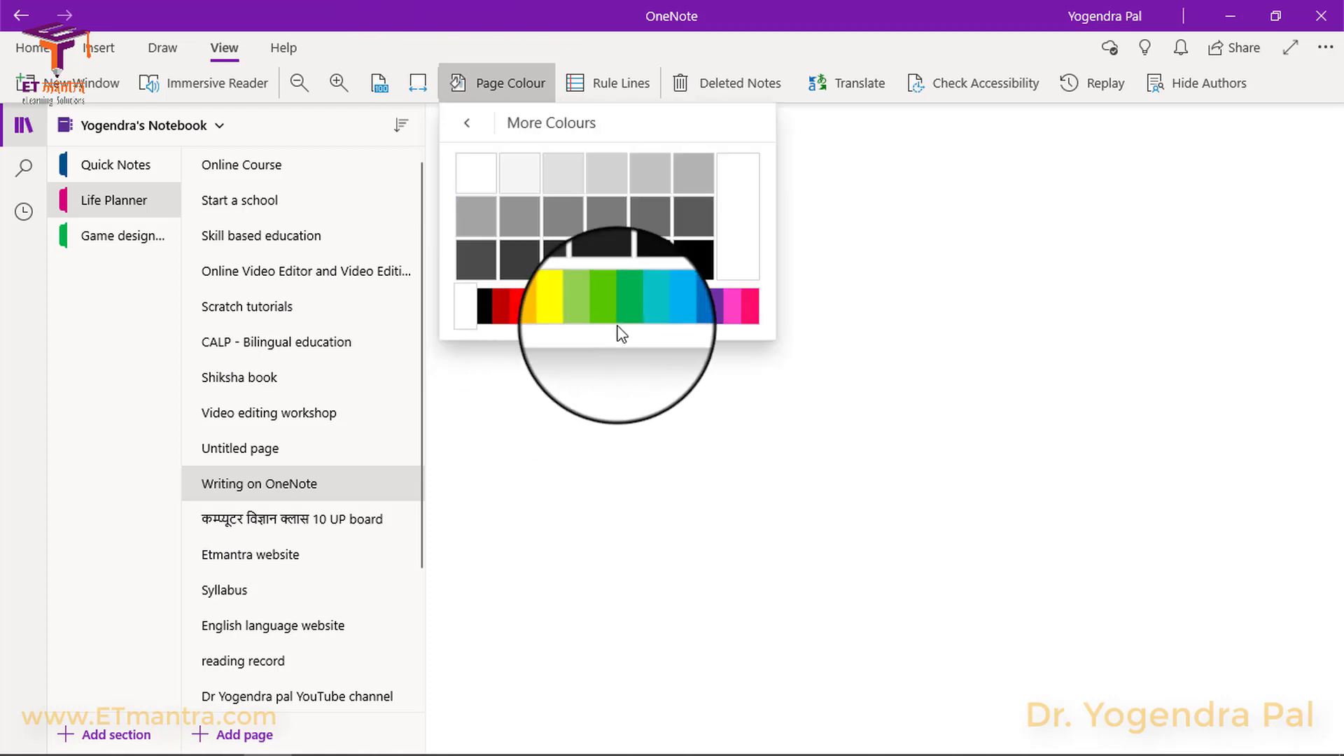
{"action": "left_click", "coordinate": [710, 279]}
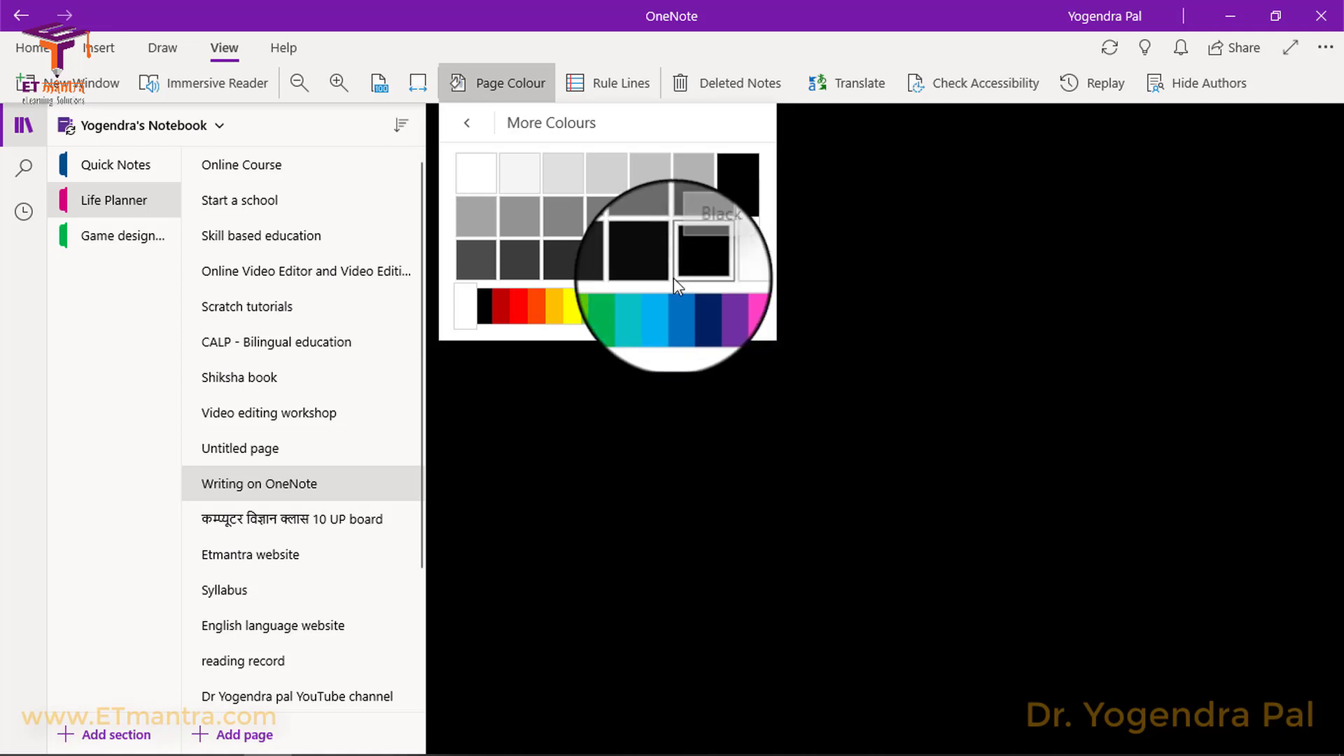
Try dark green shades as the page colour, ending with the deep saturated dark green
{"action": "left_click", "coordinate": [626, 310]}
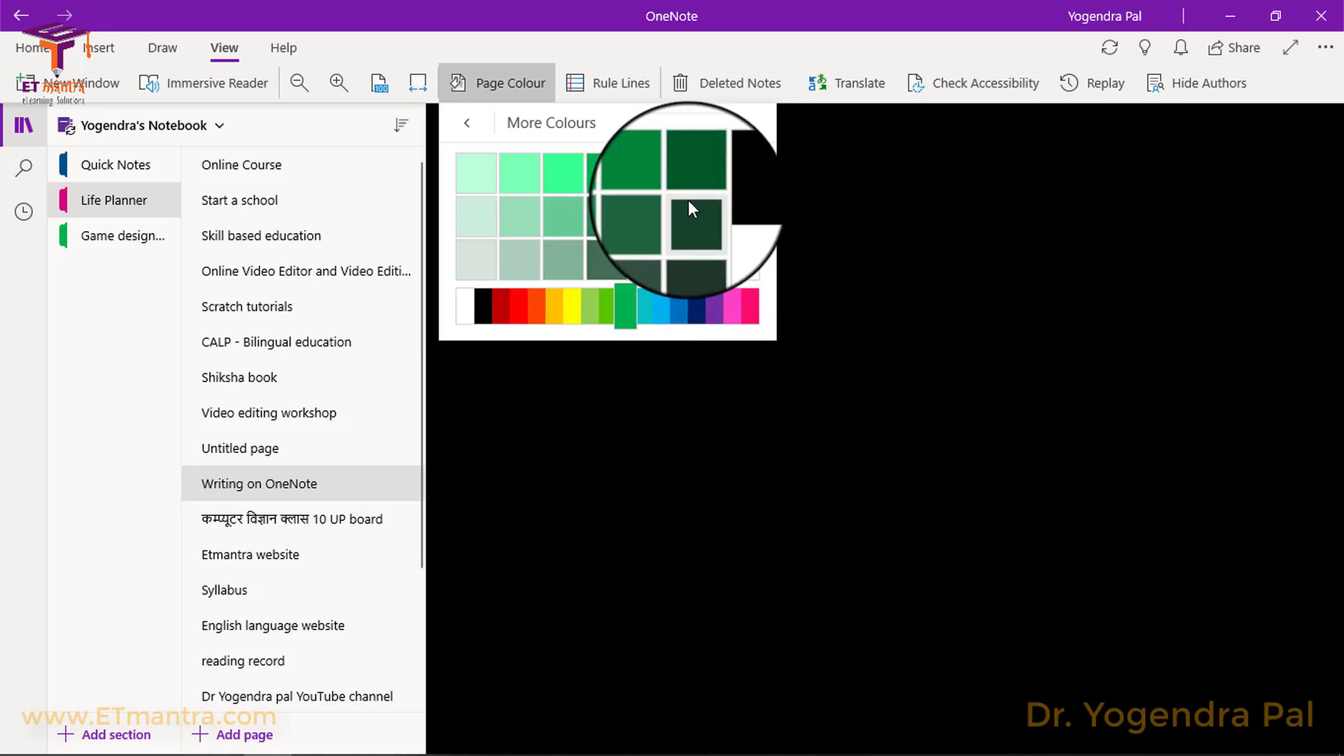
{"action": "left_click", "coordinate": [692, 178]}
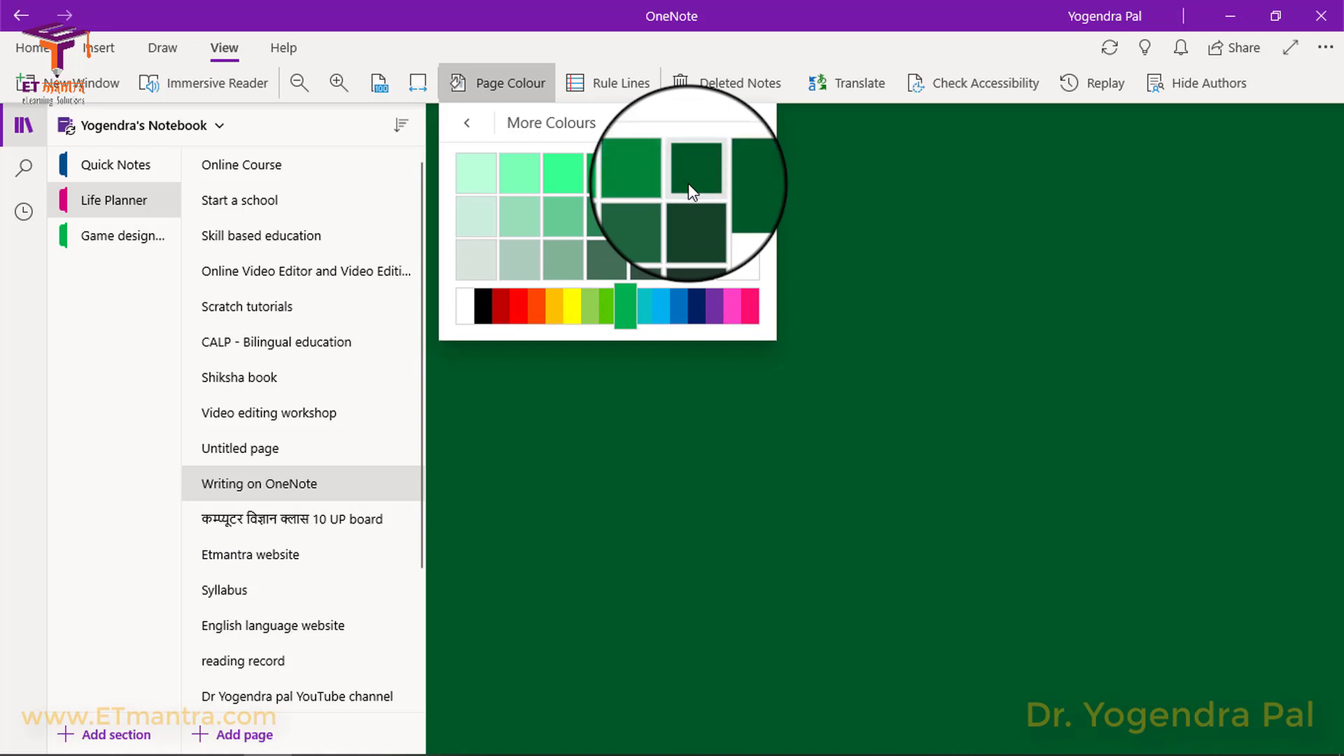
{"action": "left_click", "coordinate": [652, 217]}
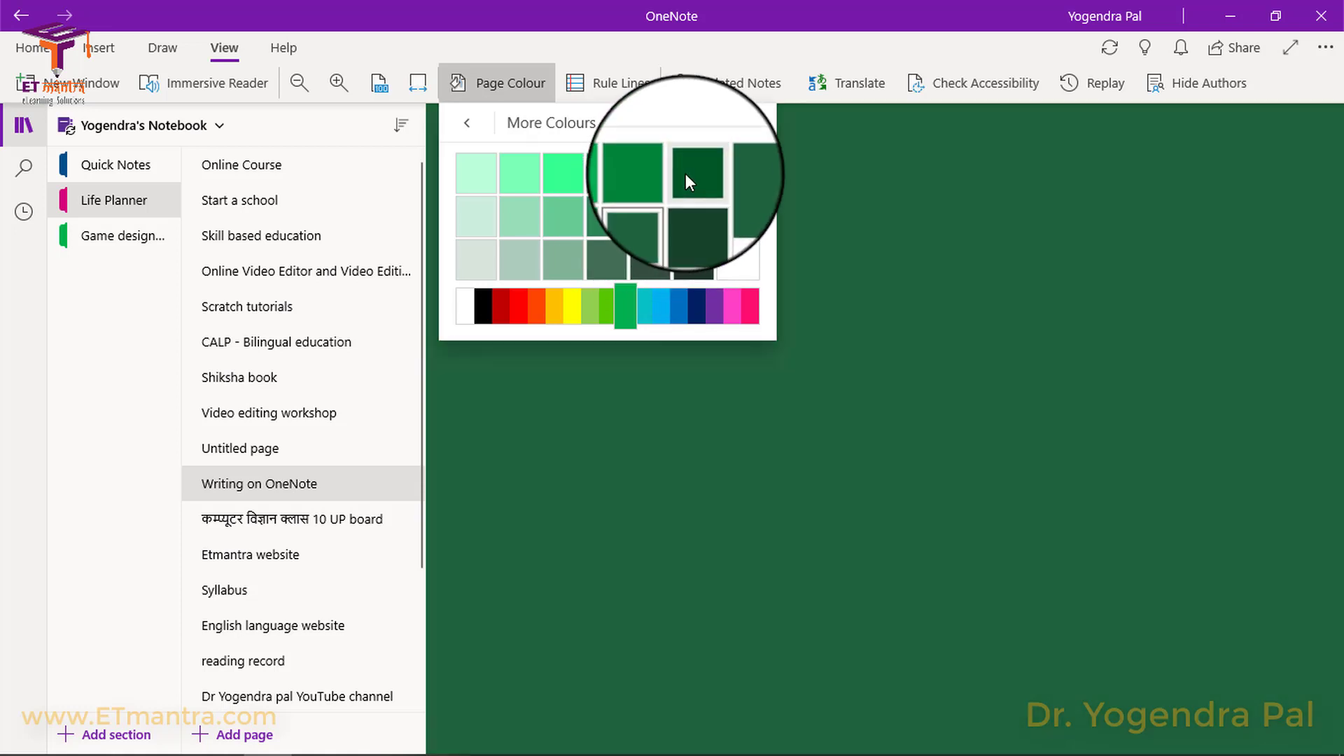
{"action": "left_click", "coordinate": [686, 173]}
{"action": "left_click", "coordinate": [600, 88]}
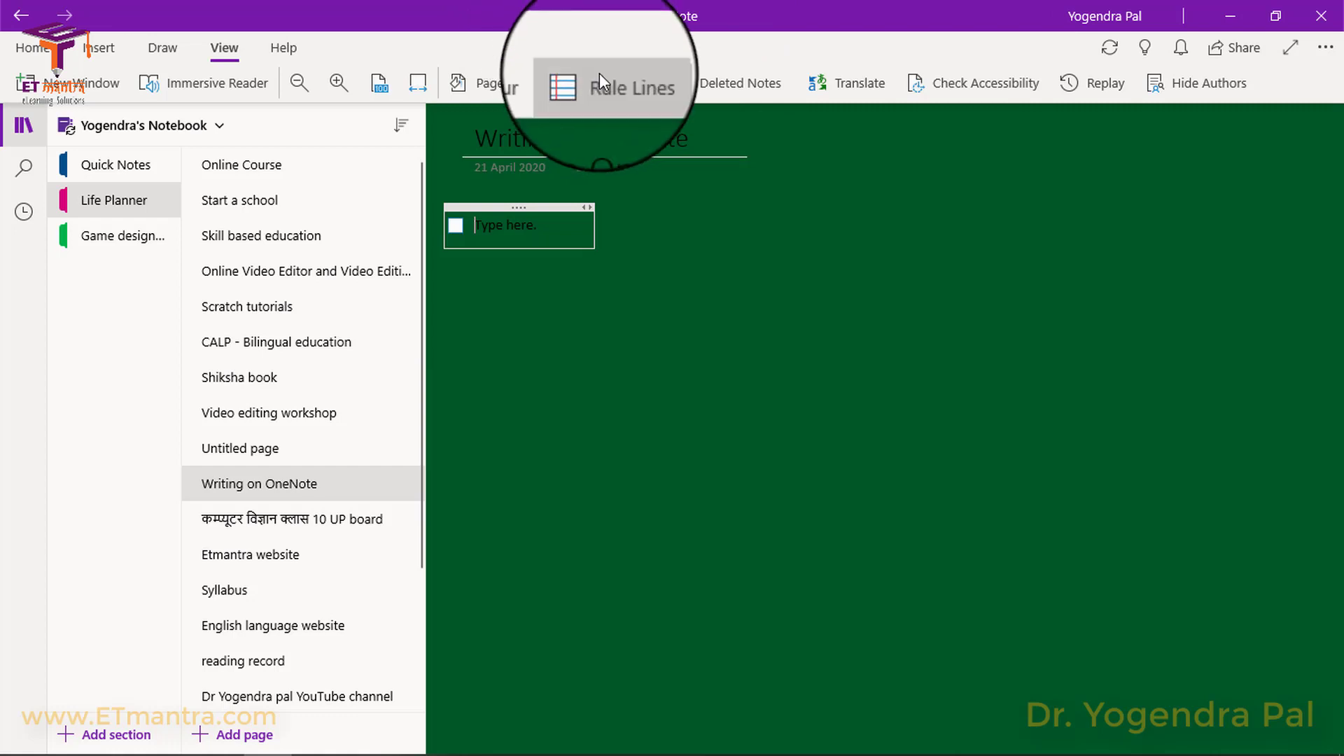
Try rule lines on the page in the narrowest spacing, the next wider one and the widest
{"action": "left_click", "coordinate": [600, 83]}
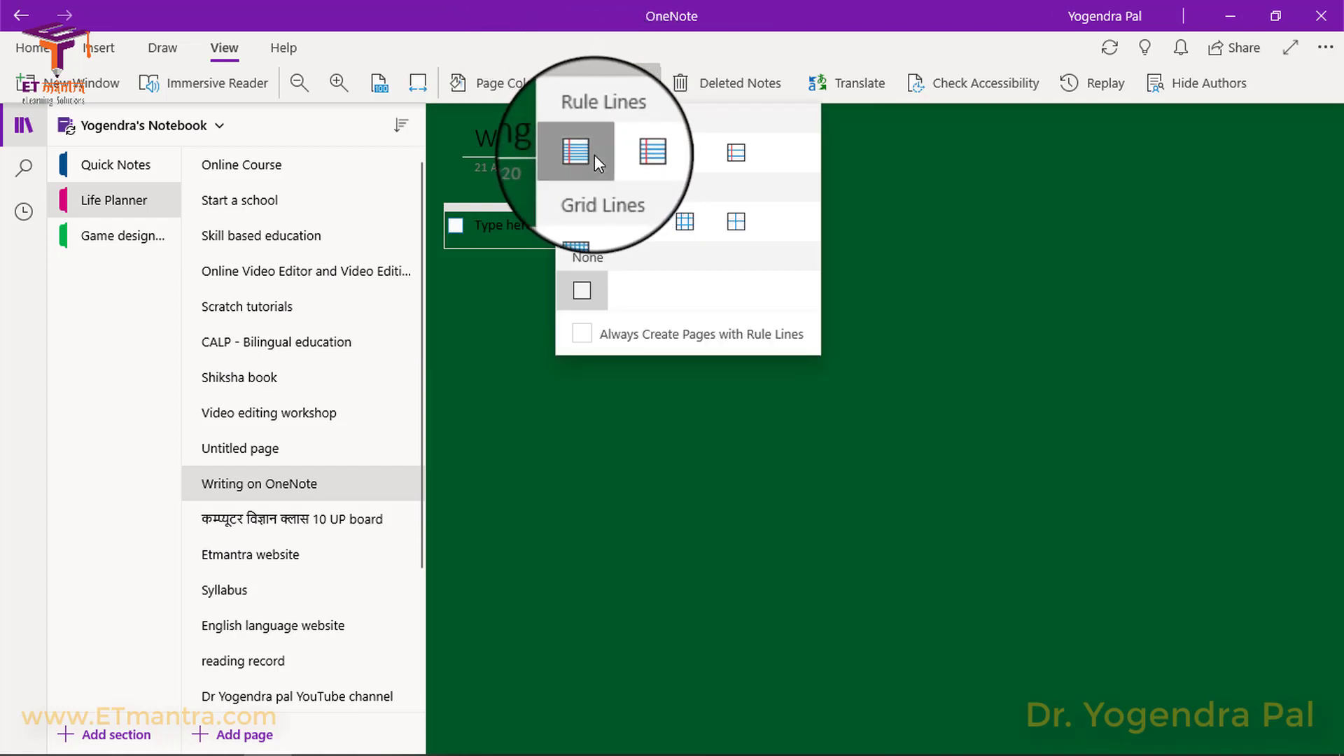
{"action": "left_click", "coordinate": [594, 154]}
{"action": "left_click", "coordinate": [600, 87]}
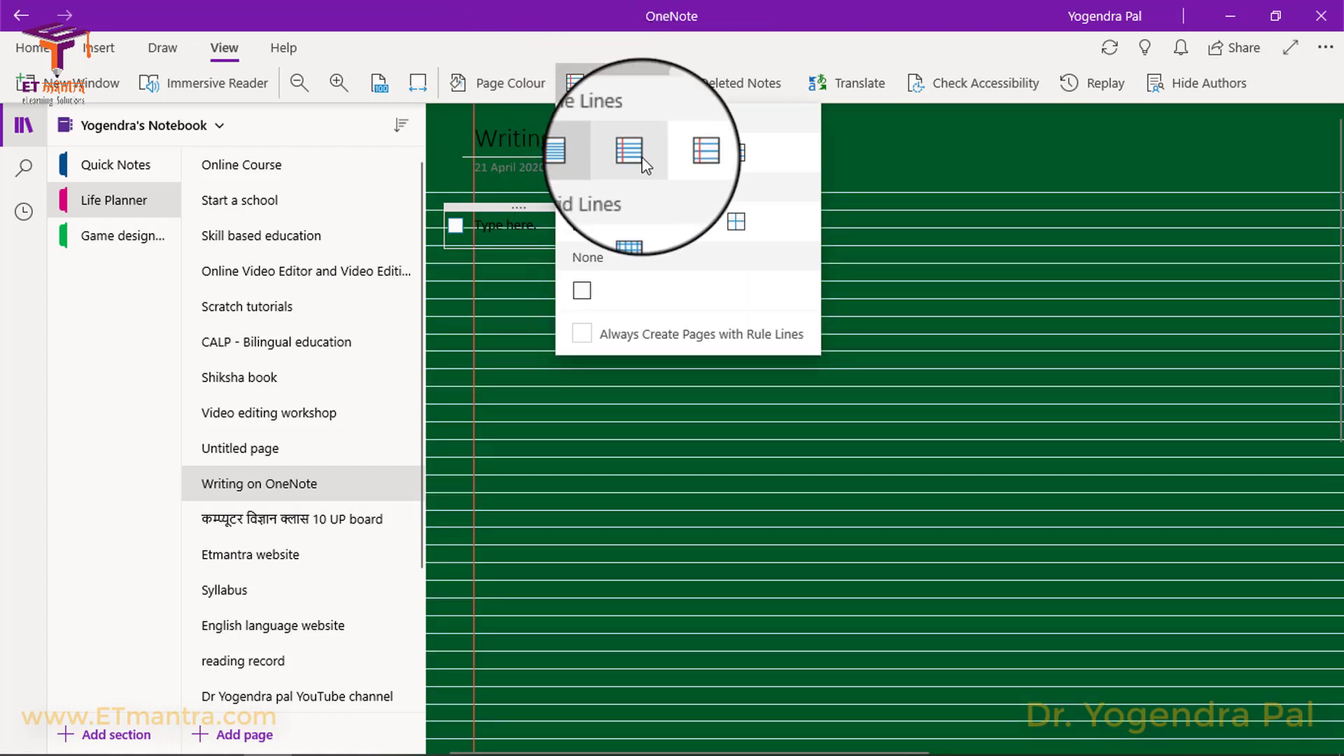
{"action": "left_click", "coordinate": [641, 156]}
{"action": "left_click", "coordinate": [613, 95]}
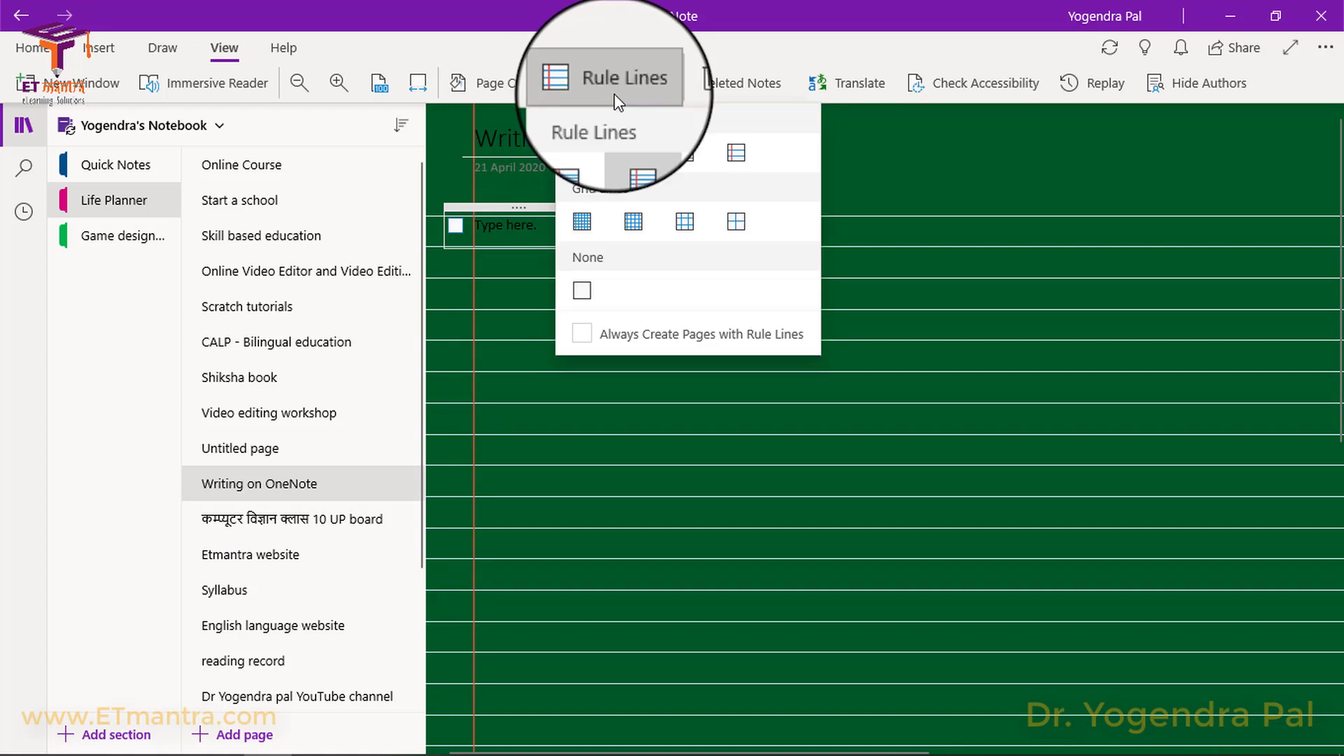
{"action": "left_click", "coordinate": [719, 150]}
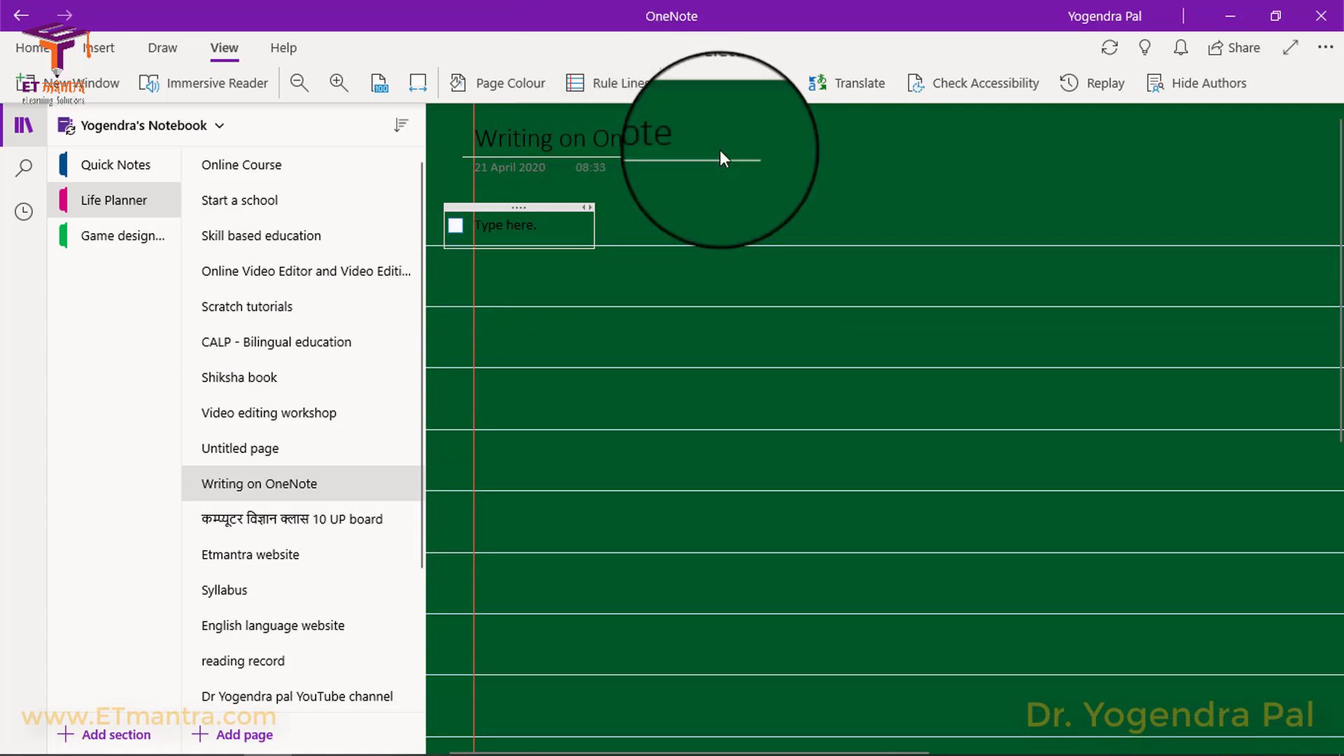
Try grid lines on the page in the smallest spacing, a larger one and the largest
{"action": "left_click", "coordinate": [611, 87]}
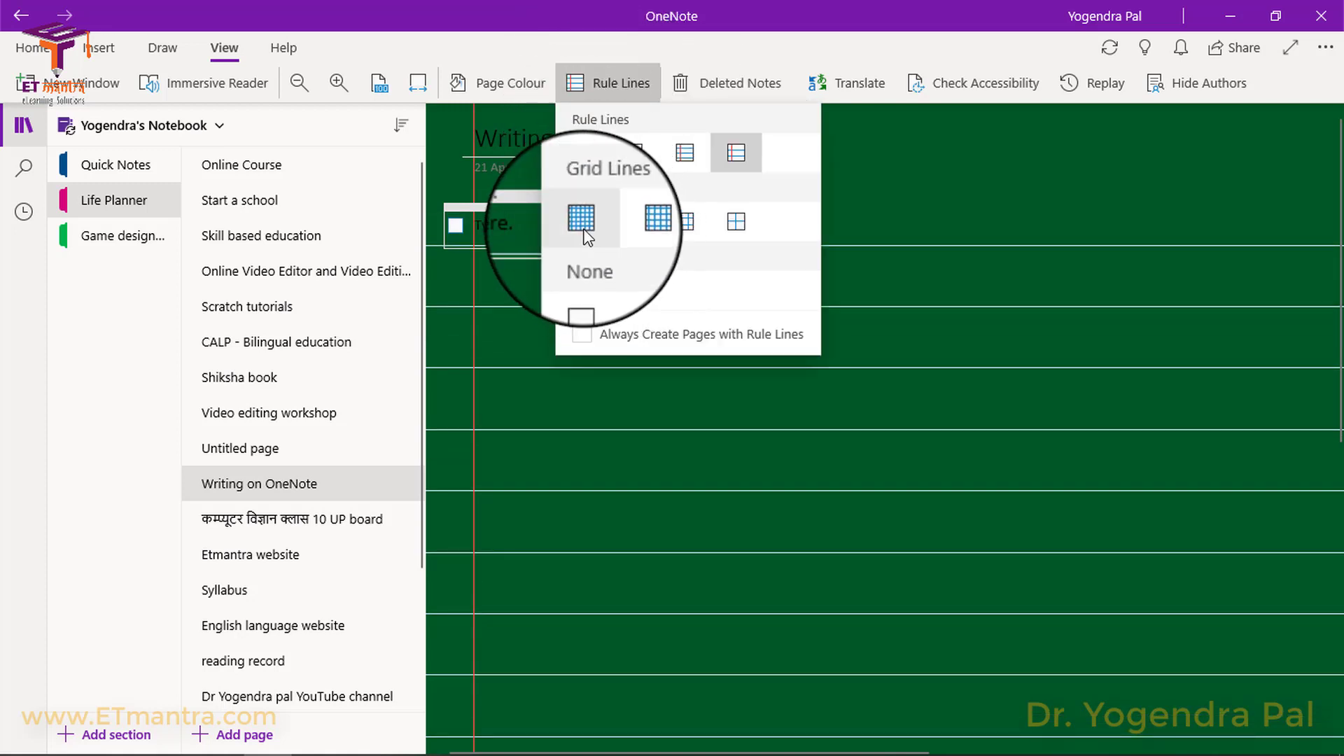
{"action": "left_click", "coordinate": [577, 220]}
{"action": "left_click", "coordinate": [596, 93]}
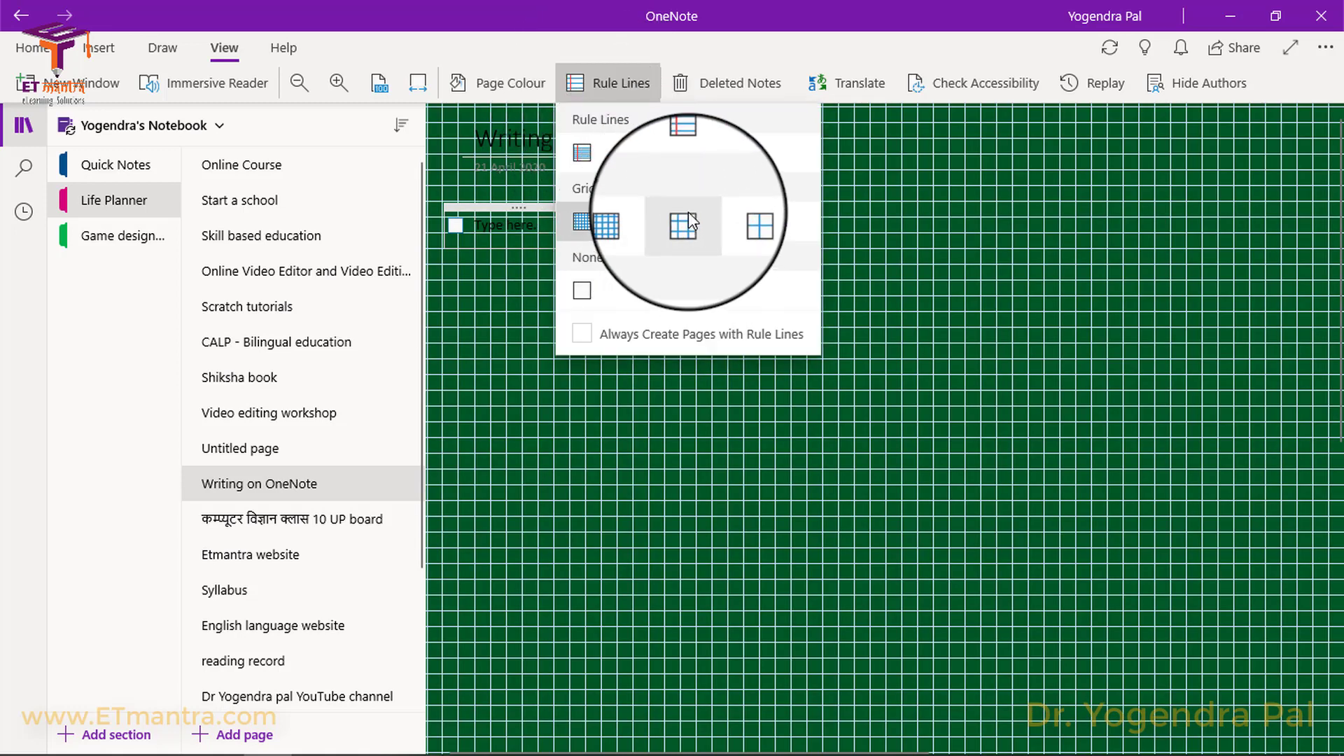
{"action": "left_click", "coordinate": [688, 220]}
{"action": "left_click", "coordinate": [616, 82]}
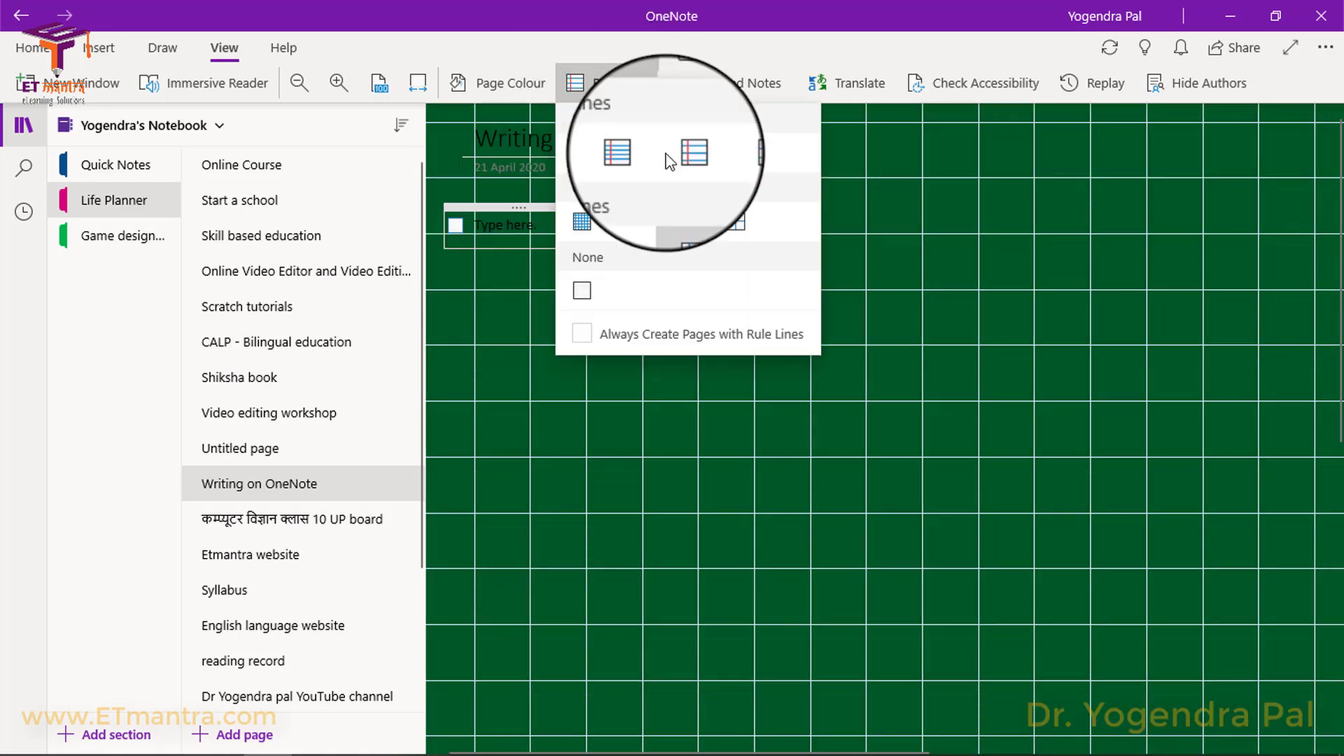
{"action": "left_click", "coordinate": [741, 224]}
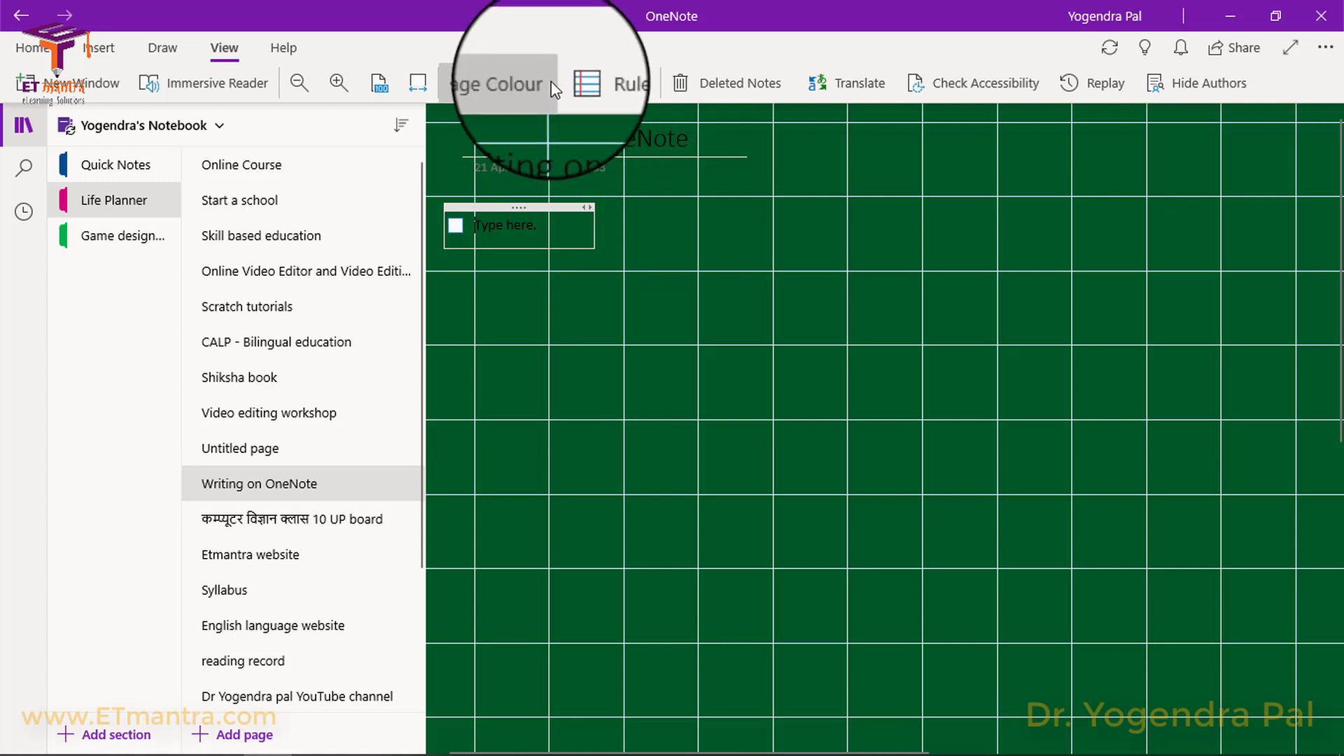
Remove all rule and grid lines from the page and show it full screen with the drawing tools
{"action": "left_click", "coordinate": [595, 91]}
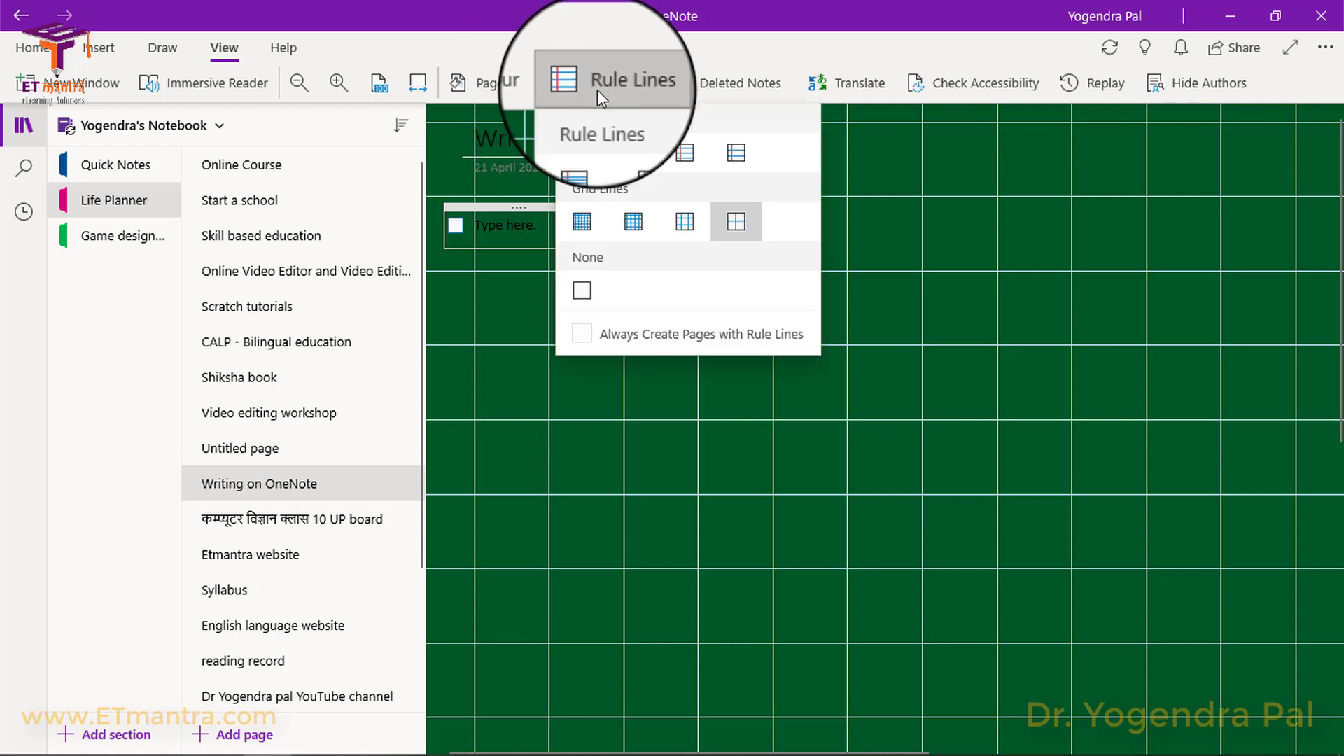
{"action": "left_click", "coordinate": [583, 290]}
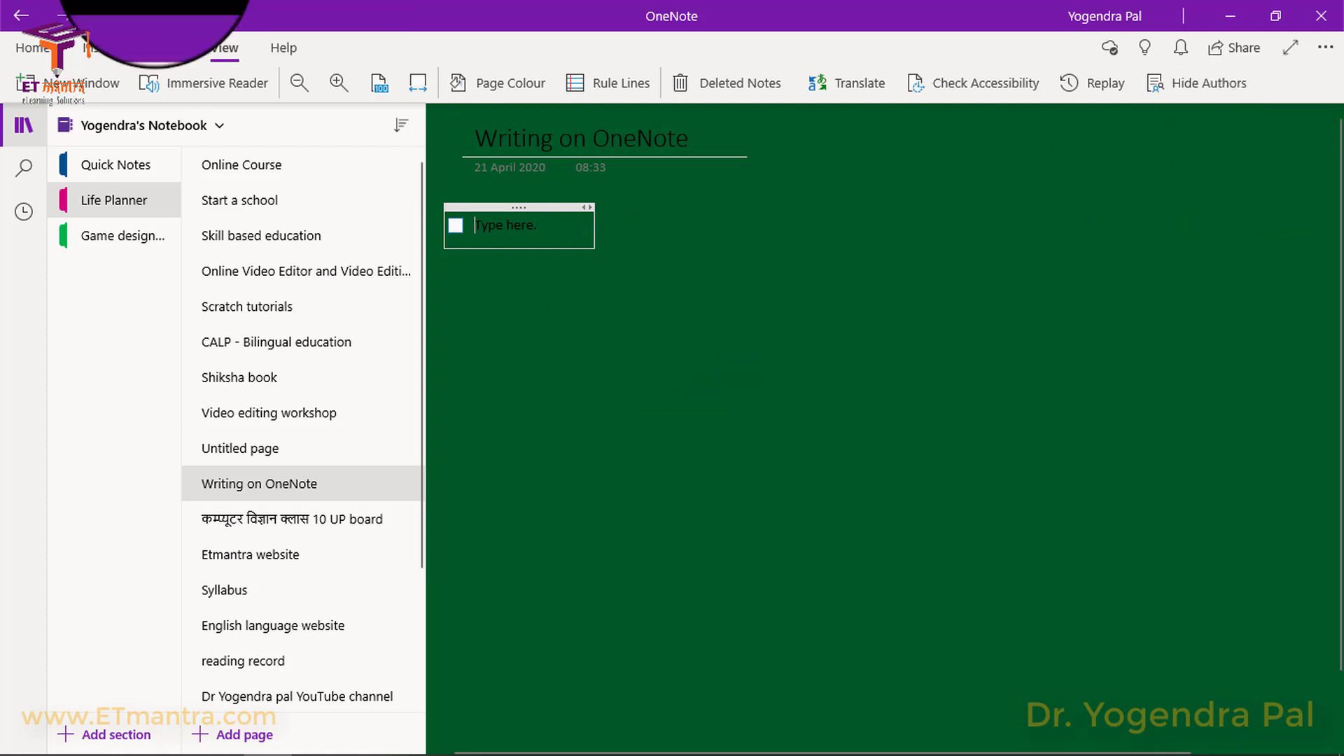
{"action": "left_click", "coordinate": [163, 46]}
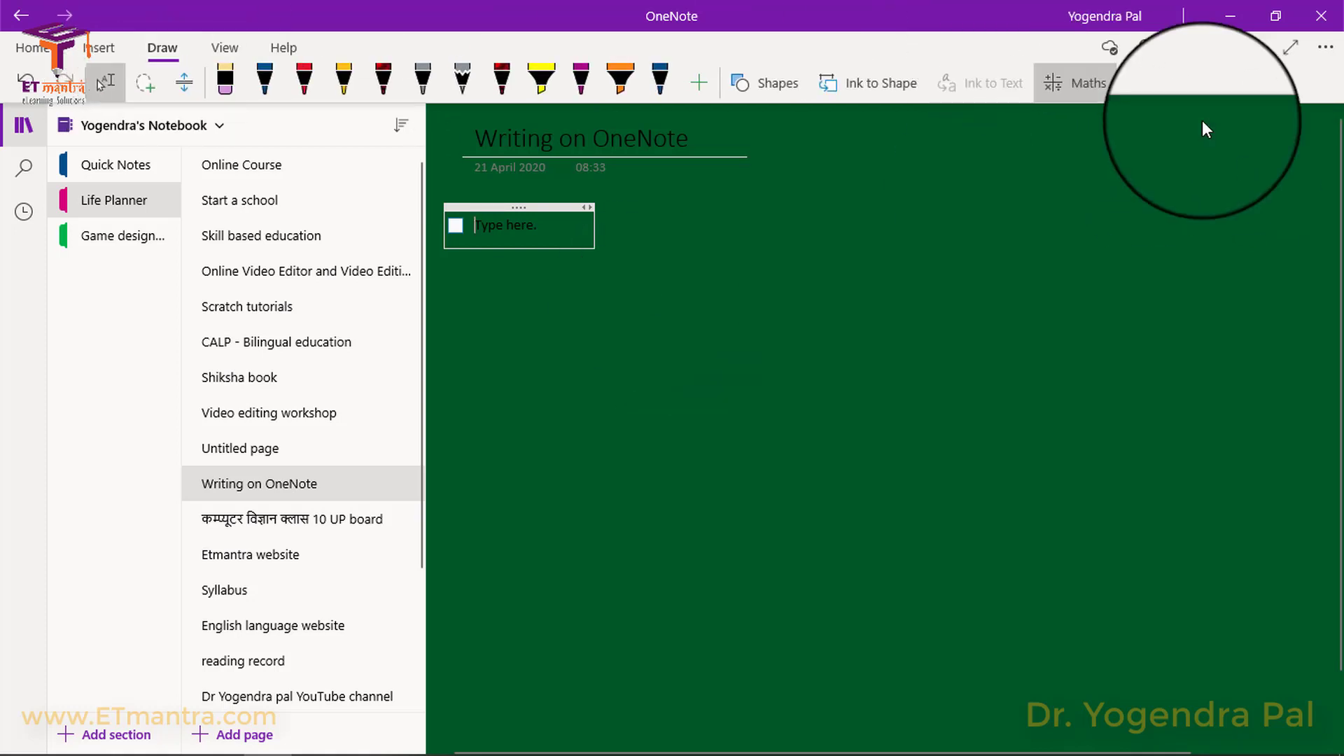
{"action": "left_click", "coordinate": [1281, 48]}
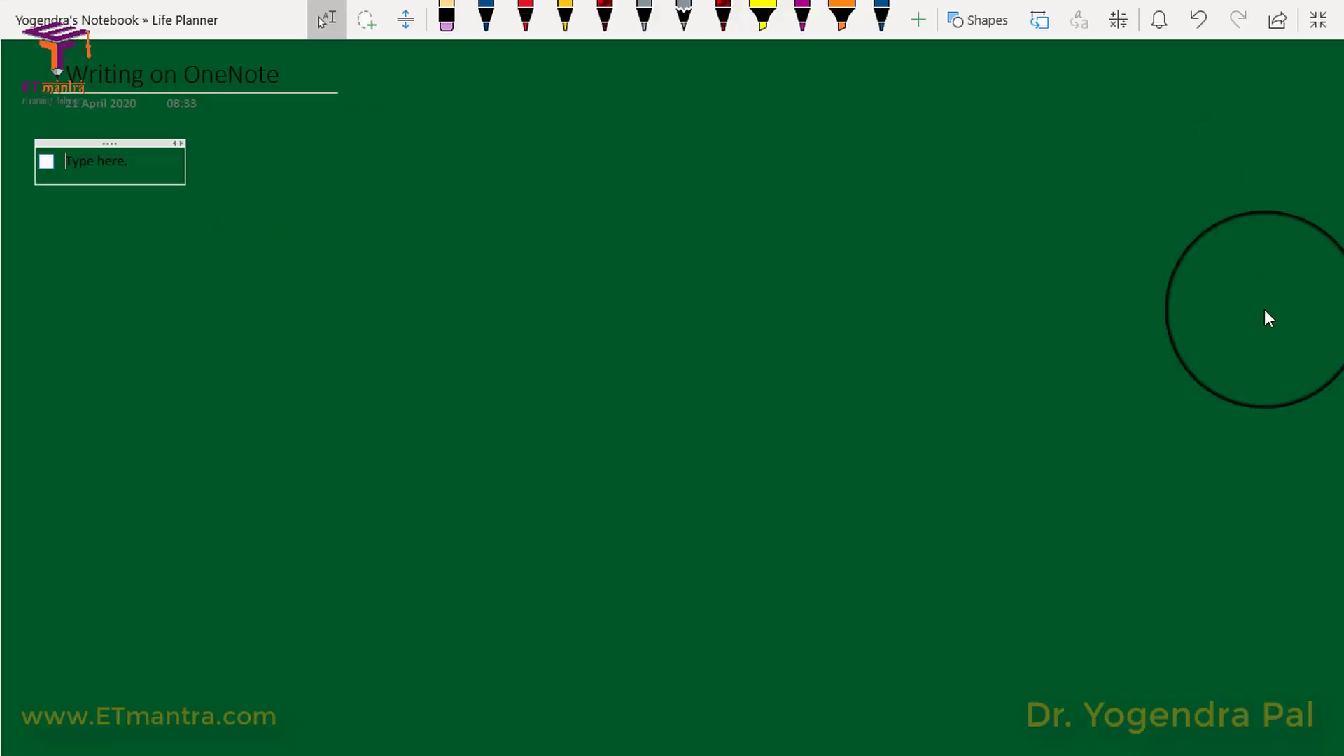
Make a blue pen dot below the "Type here." line and add a separate text note reading "Writing keyboard"
{"action": "left_click", "coordinate": [485, 17]}
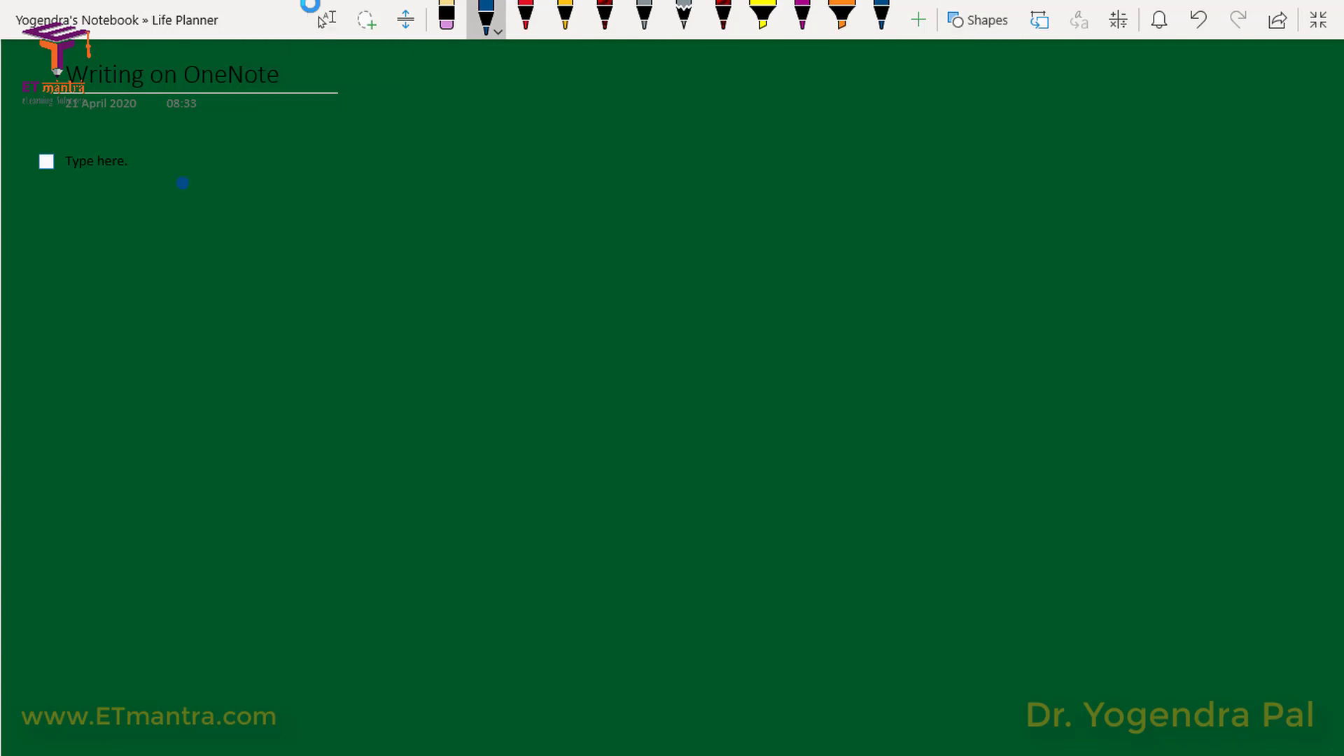
{"action": "left_click", "coordinate": [325, 19]}
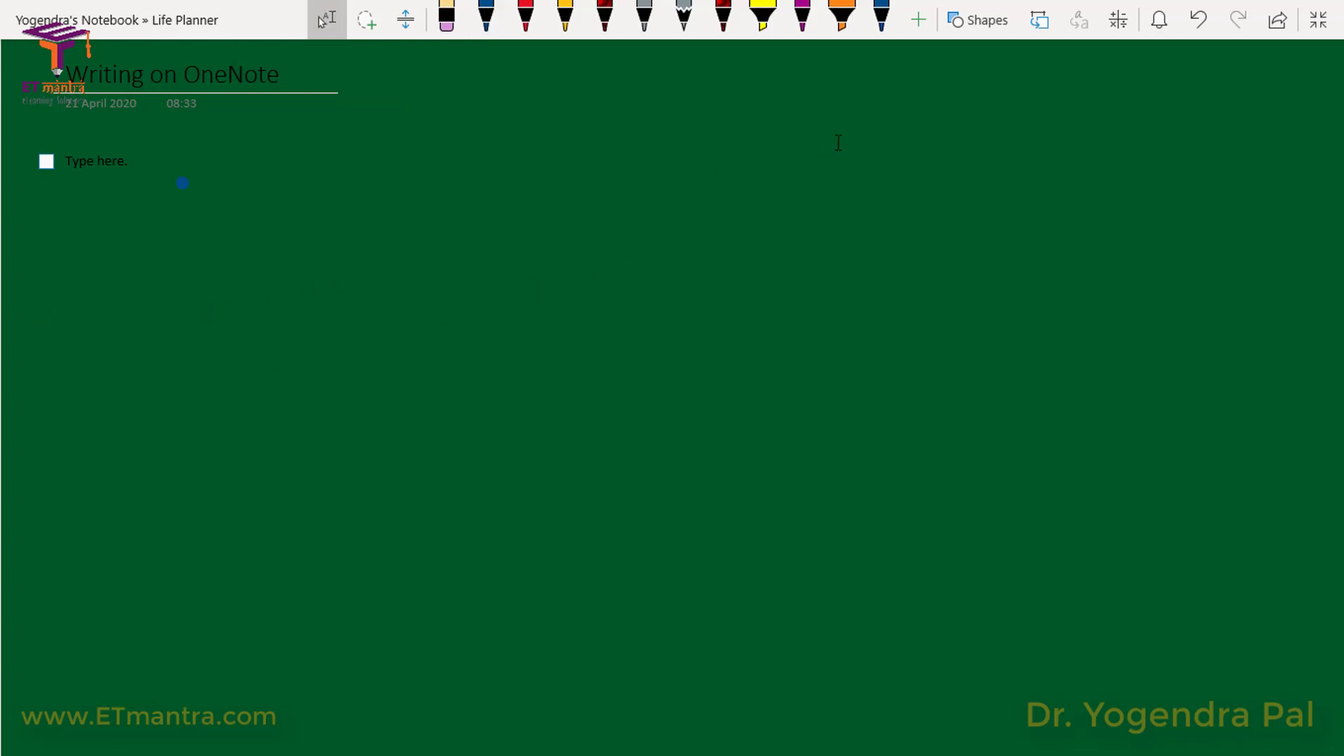
{"action": "type", "text": "Writing ke"}
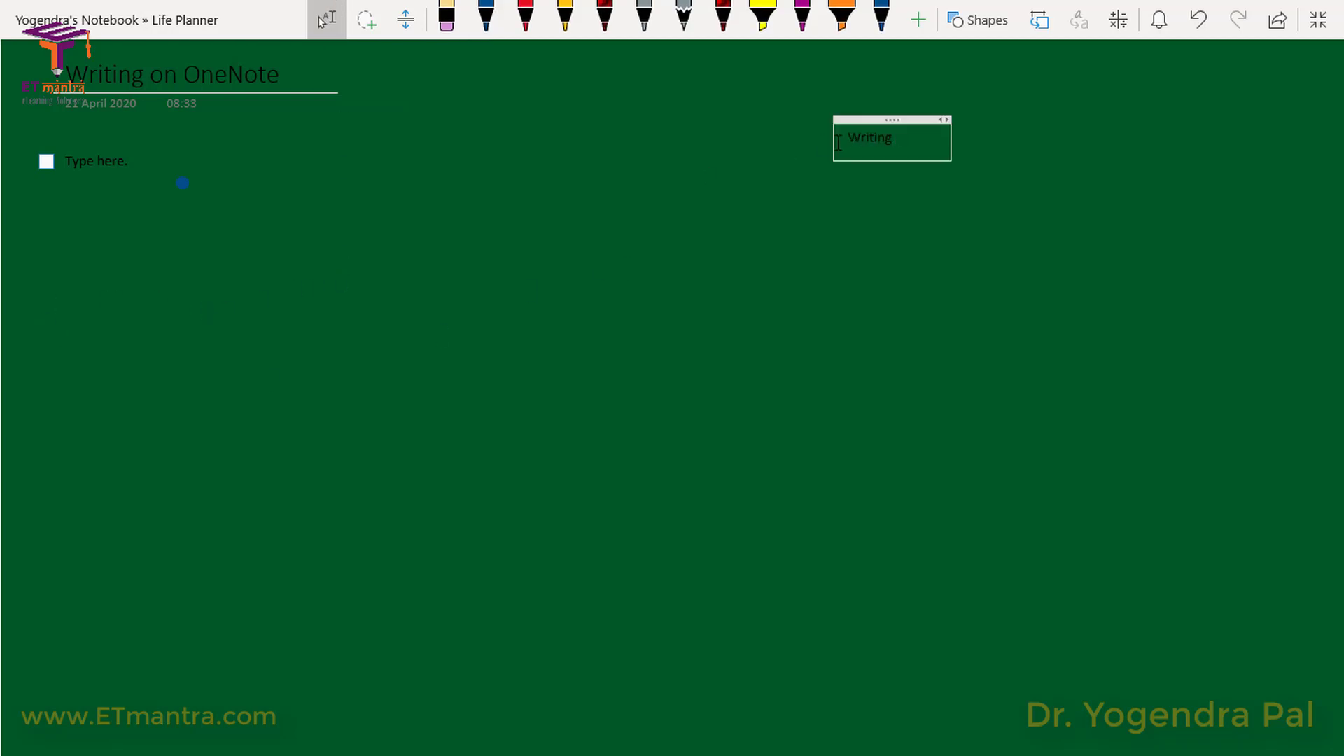
{"action": "type", "text": "yboard"}
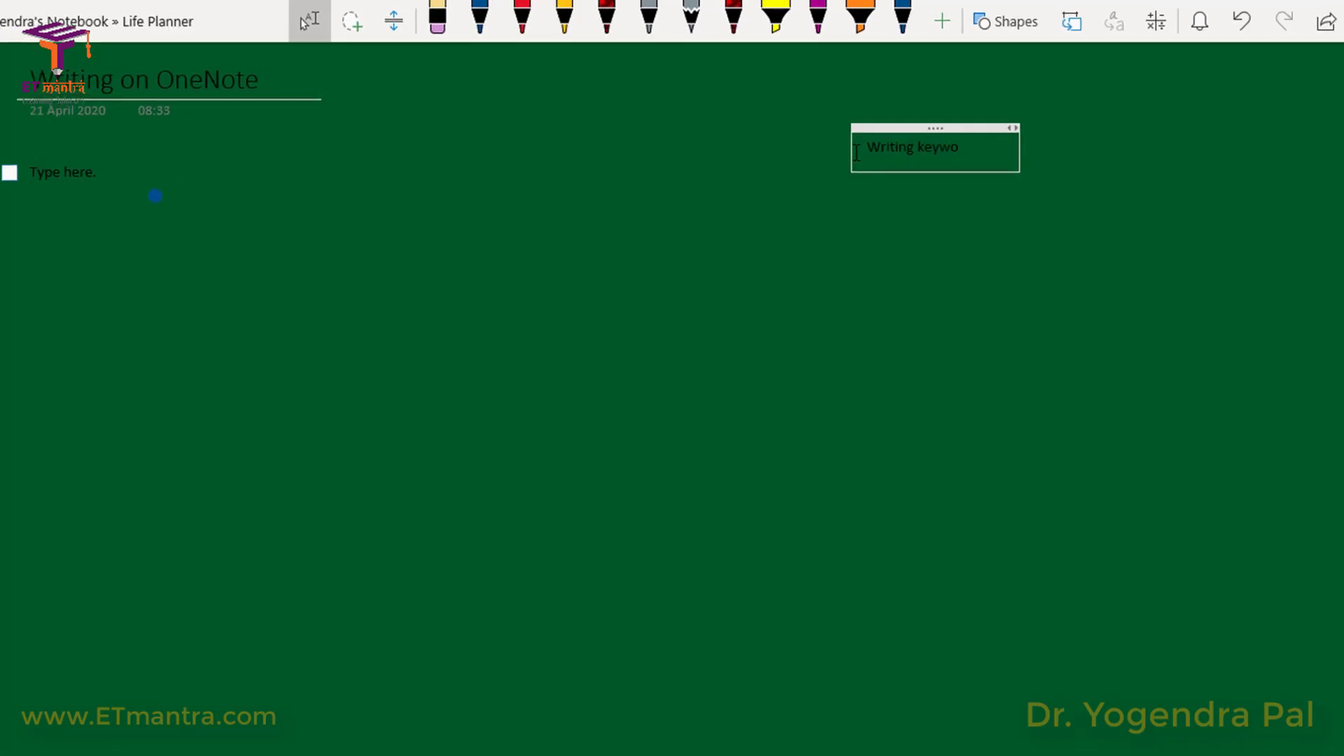
Delete the Dark Blue 0.5 mm pen, the orange highlighter, the purple pen and the yellow 6 mm highlighter from the drawing tools
{"action": "left_click", "coordinate": [472, 2]}
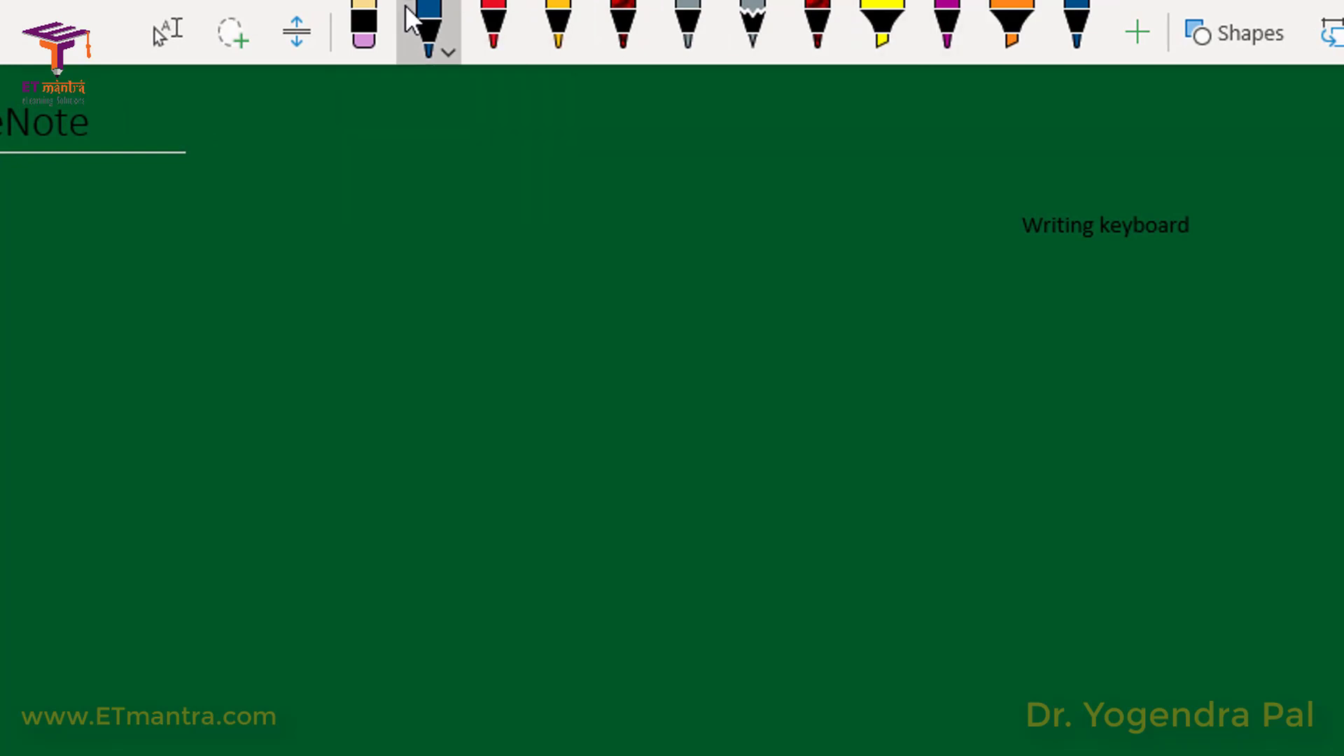
{"action": "right_click", "coordinate": [1069, 14]}
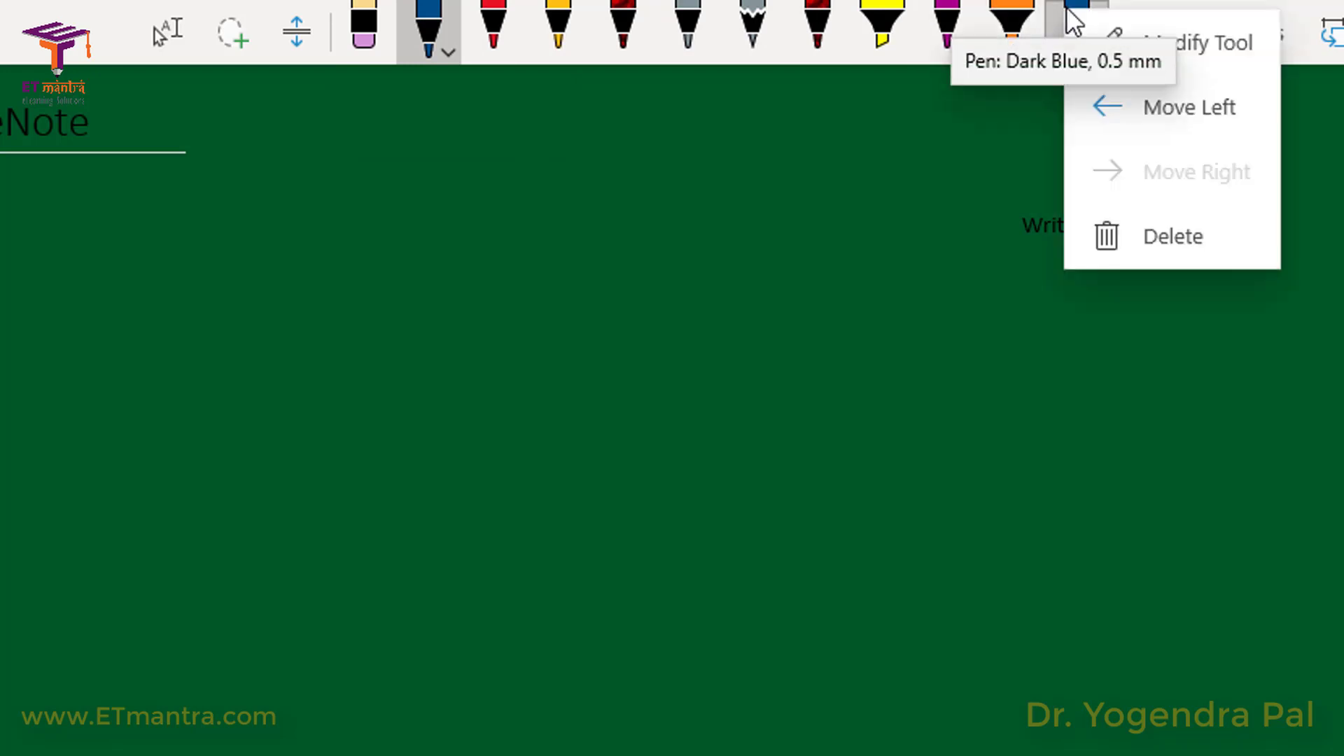
{"action": "left_click", "coordinate": [1183, 242]}
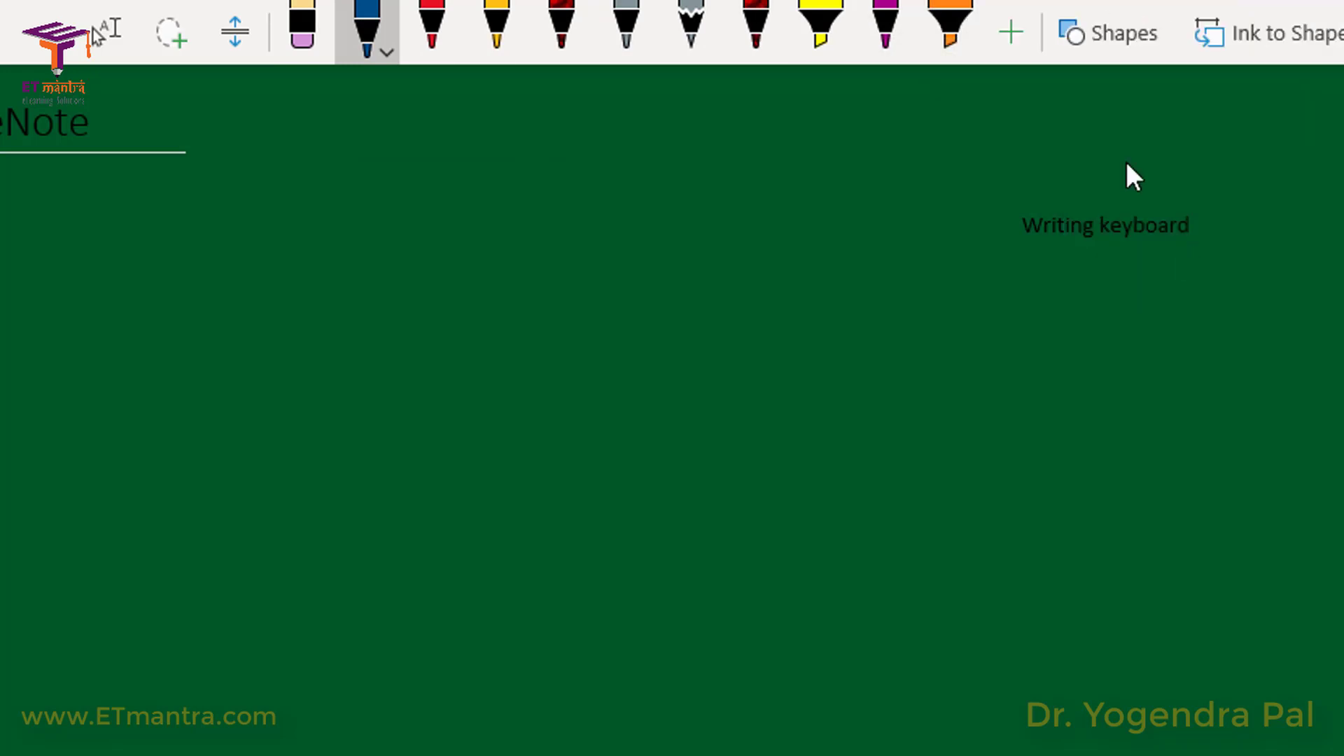
{"action": "right_click", "coordinate": [958, 28]}
{"action": "left_click", "coordinate": [1073, 250]}
{"action": "left_click", "coordinate": [844, 16]}
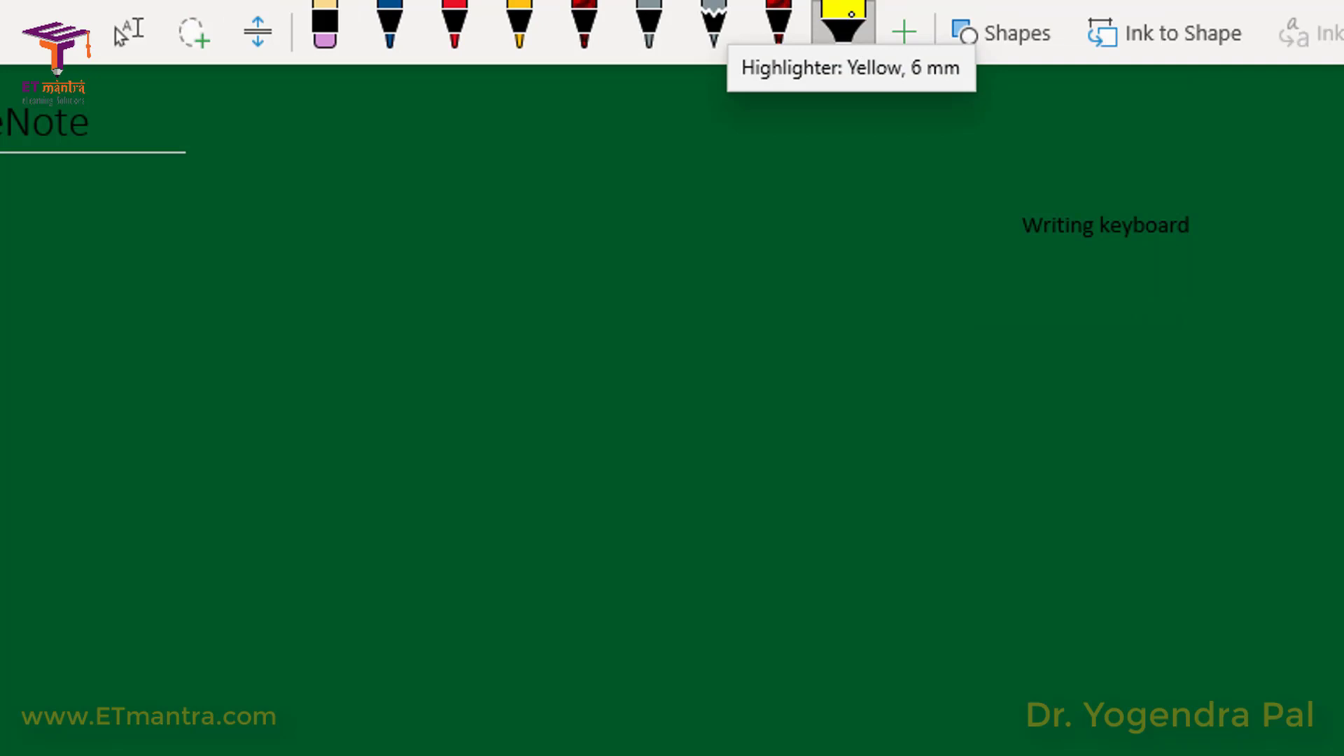
{"action": "right_click", "coordinate": [851, 12]}
{"action": "left_click", "coordinate": [933, 238]}
Delete the Lava 3.5 mm pen, the grey pencil and the grey pen from the drawing tools
{"action": "right_click", "coordinate": [789, 36]}
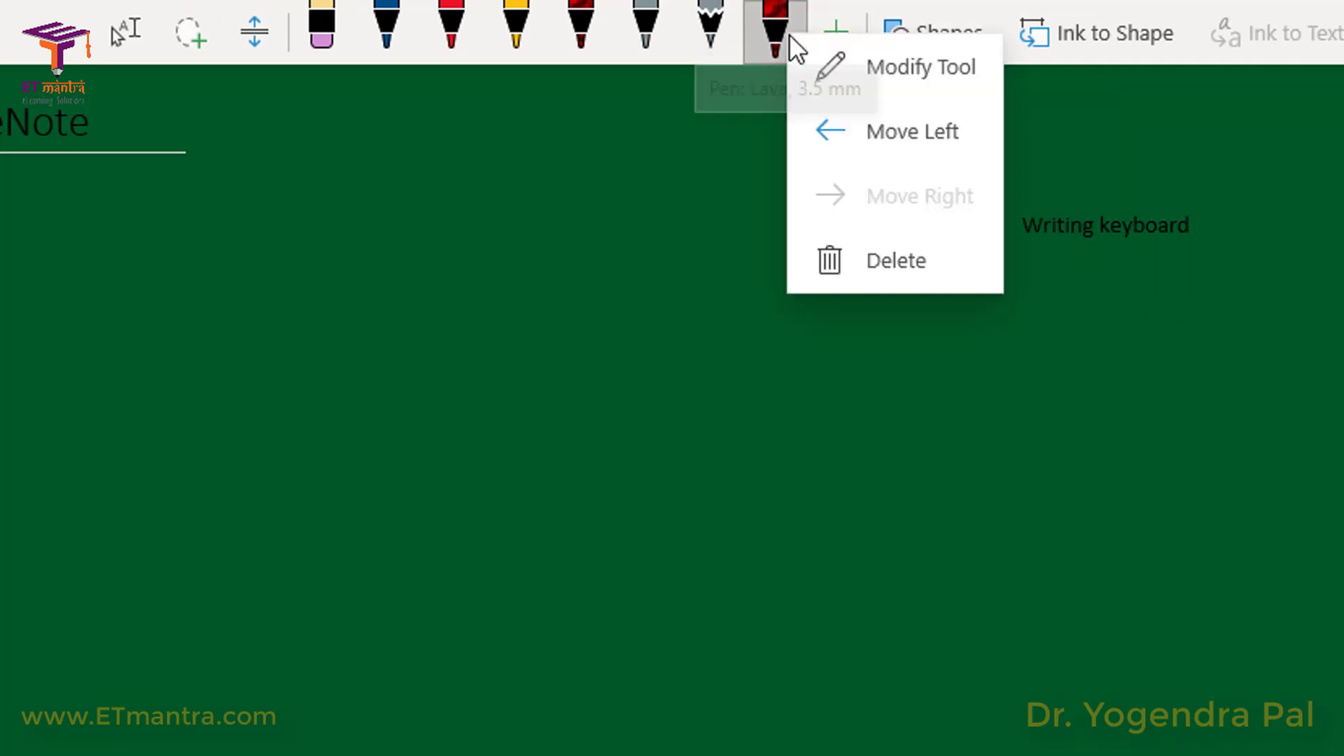
{"action": "left_click", "coordinate": [896, 260]}
{"action": "right_click", "coordinate": [789, 31]}
{"action": "left_click", "coordinate": [861, 267]}
{"action": "right_click", "coordinate": [784, 14]}
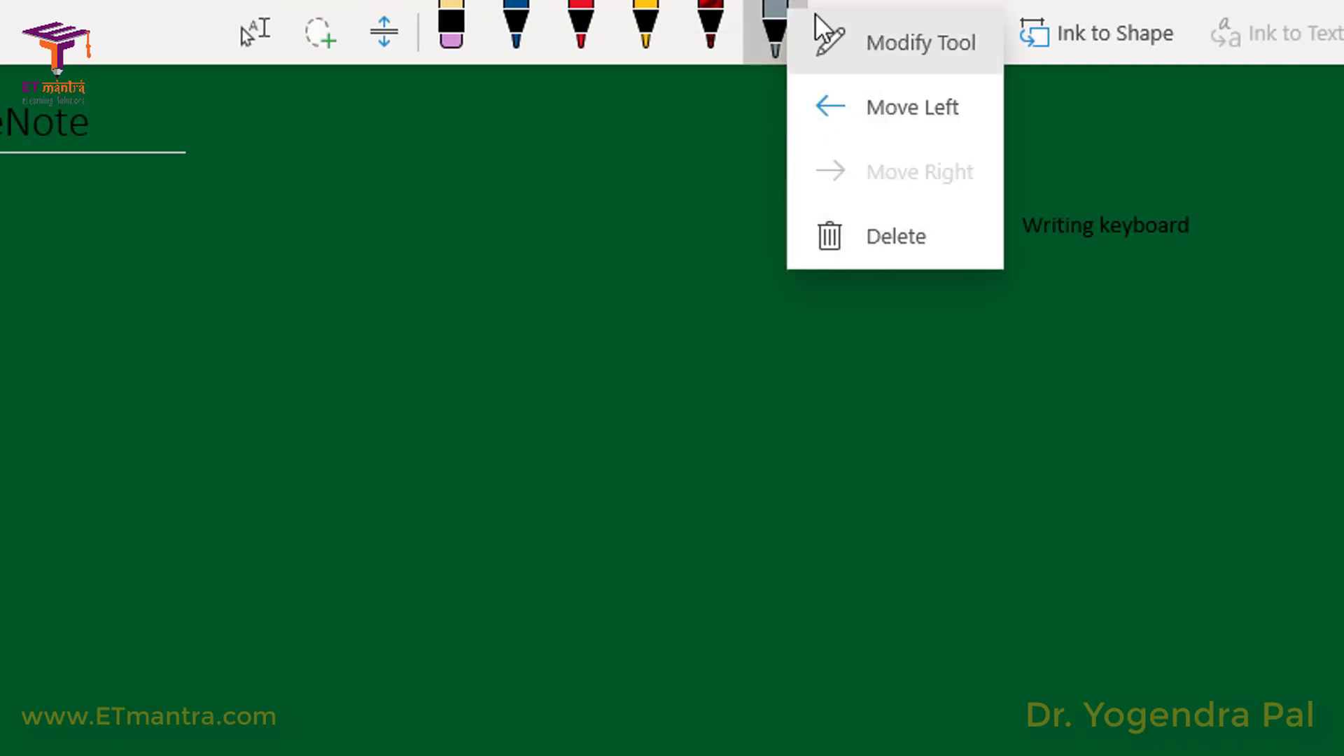
{"action": "left_click", "coordinate": [891, 259]}
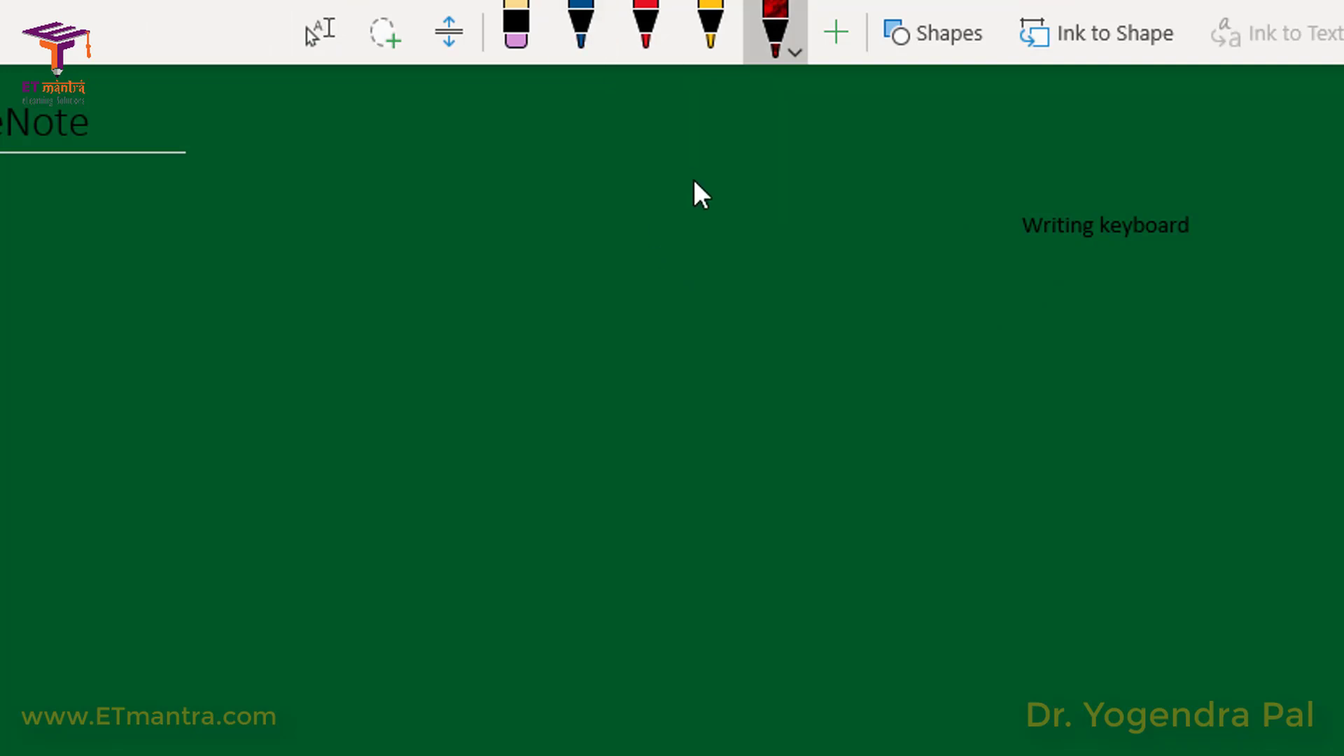
Change the blue pen to white and set it to the middle thickness
{"action": "right_click", "coordinate": [580, 17]}
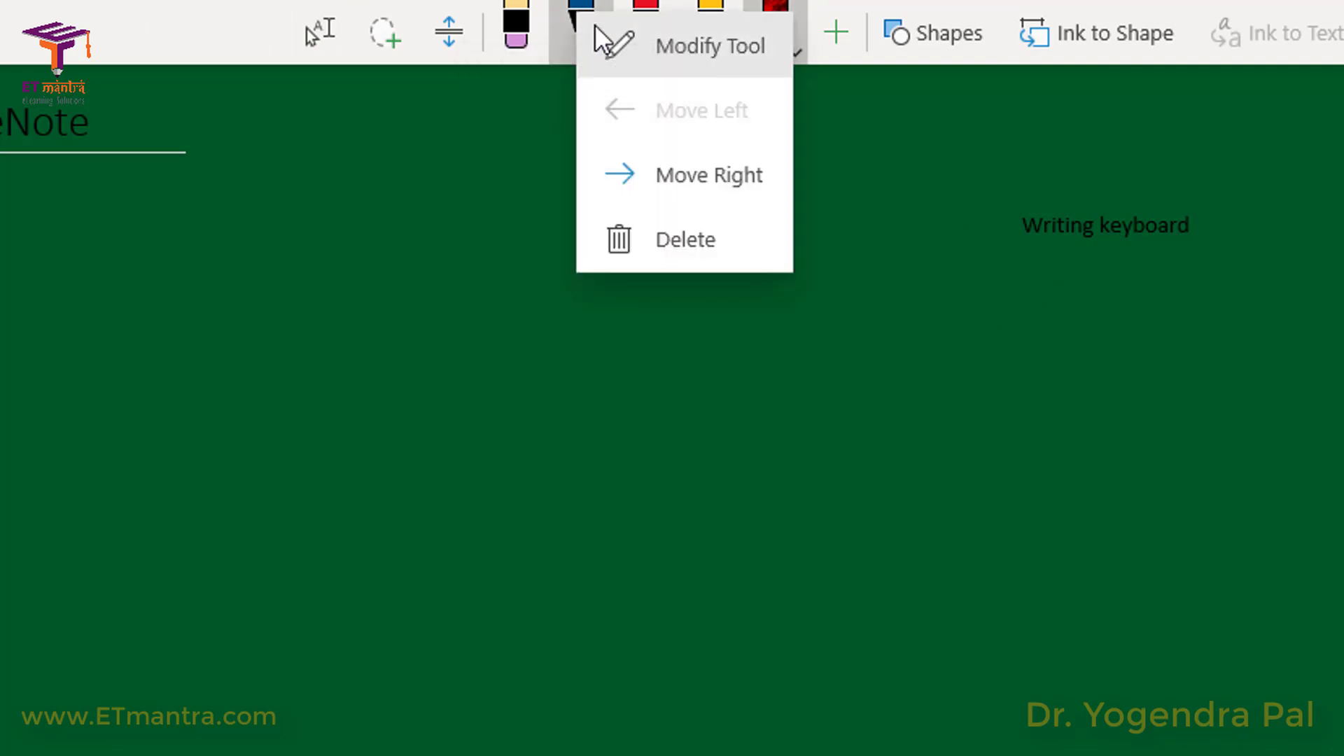
{"action": "left_click", "coordinate": [641, 44]}
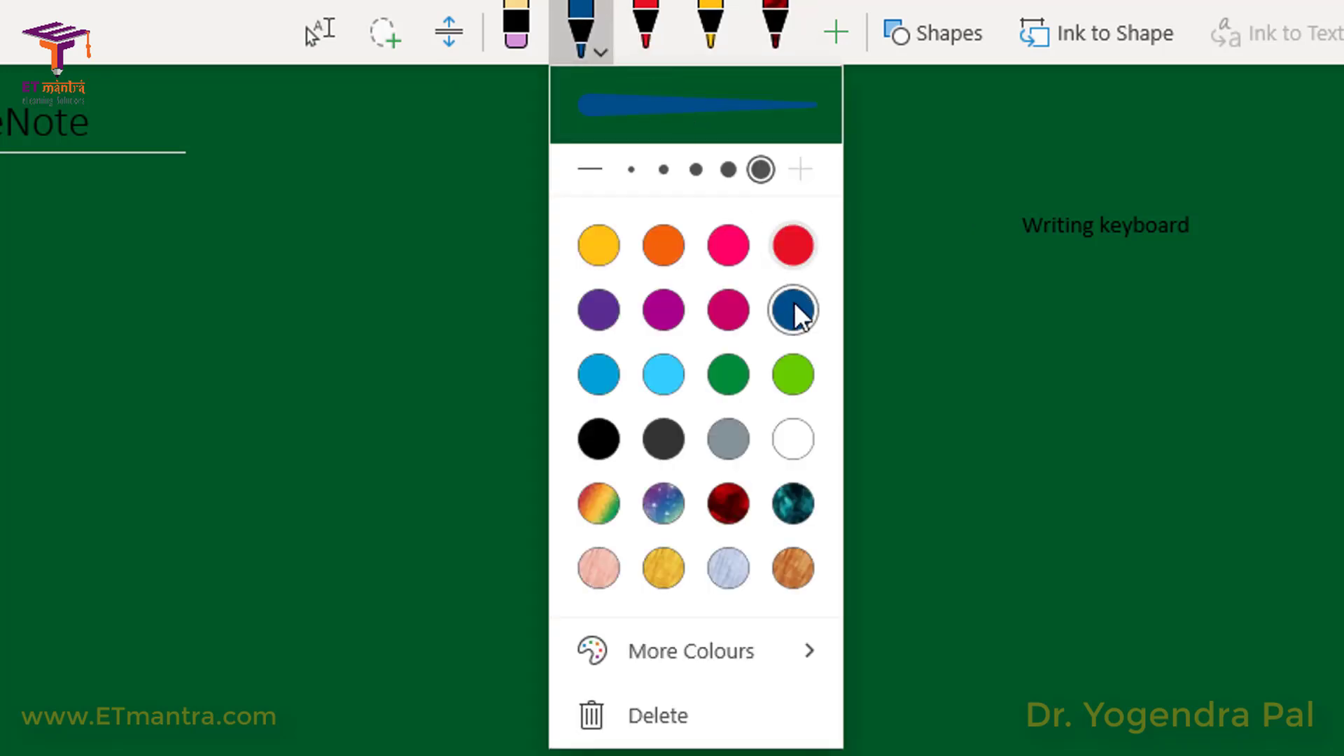
{"action": "left_click", "coordinate": [800, 440]}
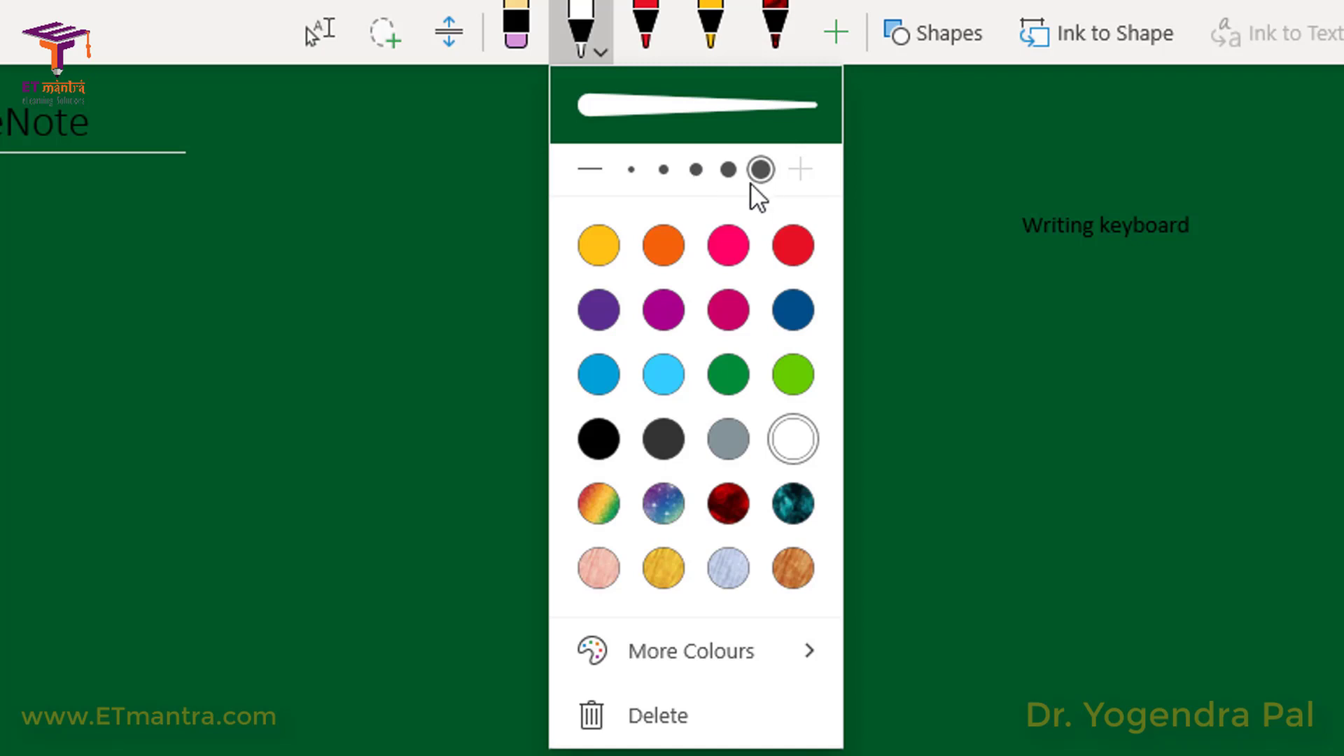
{"action": "left_click", "coordinate": [697, 170]}
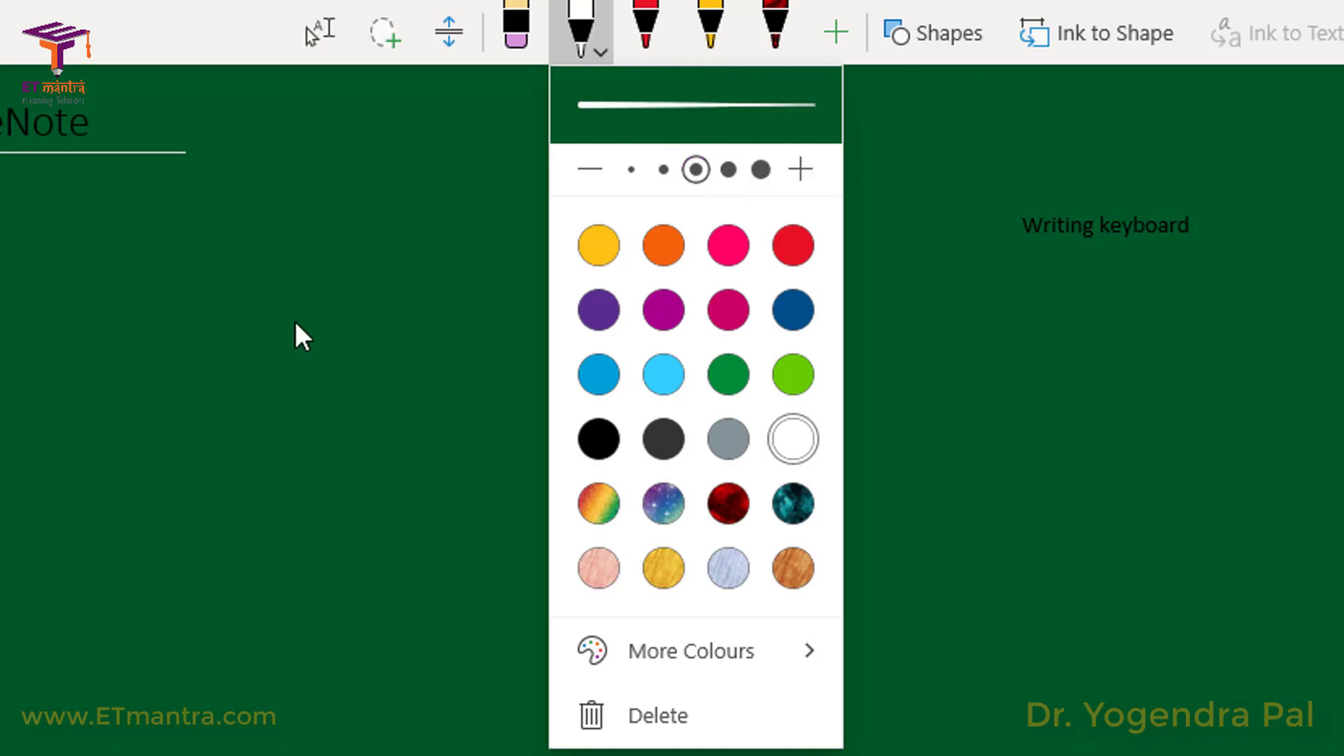
Test the white pen with a freehand vertical stroke on the page and undo it
{"action": "left_click", "coordinate": [283, 422]}
{"action": "left_click_drag", "start_coordinate": [264, 308], "coordinate": [246, 570]}
{"action": "key", "text": "ctrl+z"}
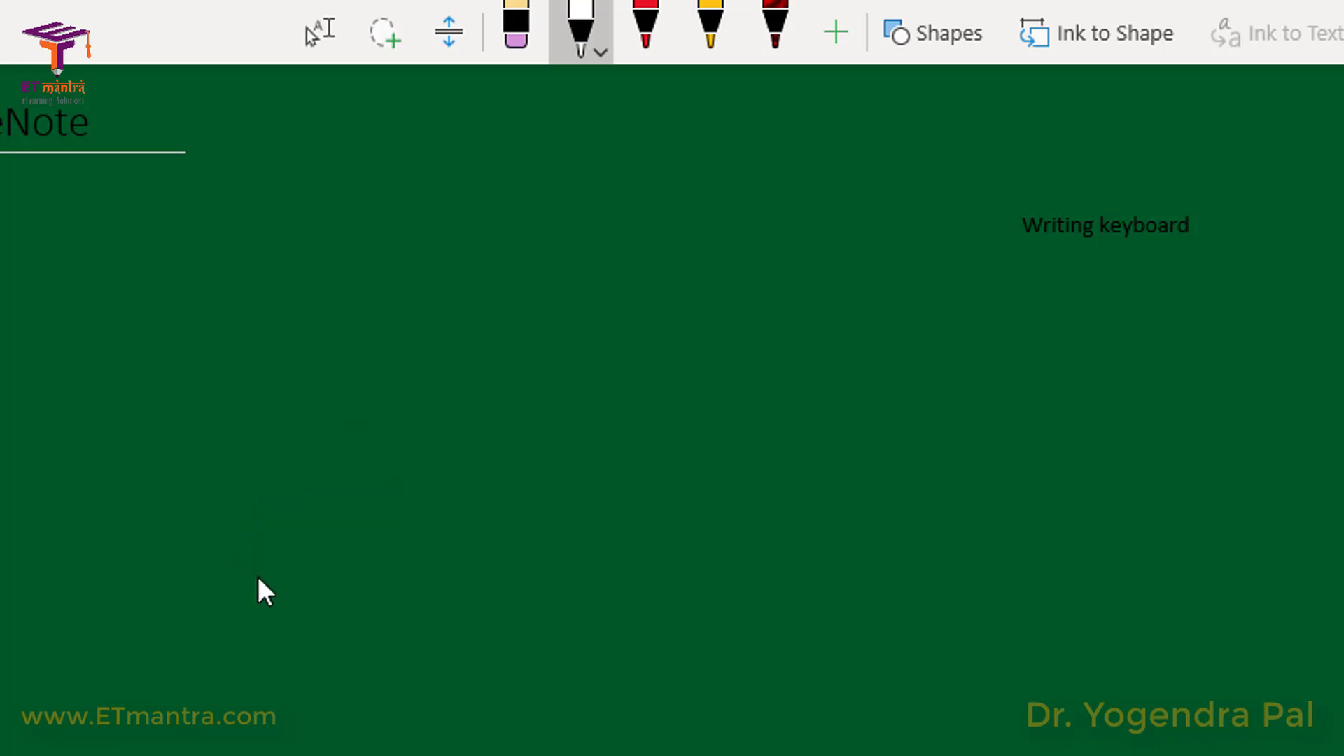
{"action": "left_click", "coordinate": [600, 52]}
{"action": "left_click", "coordinate": [606, 52]}
Change the red pen's colour to yellow
{"action": "right_click", "coordinate": [642, 36]}
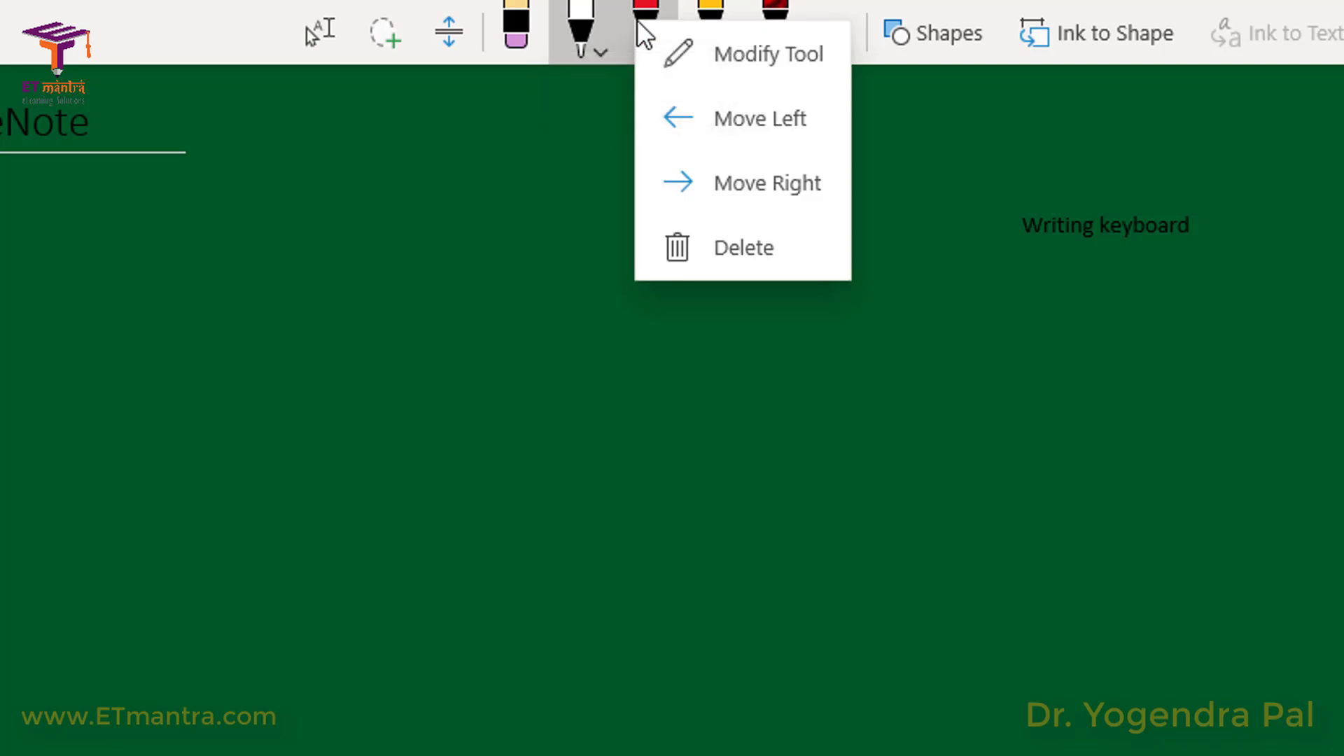
{"action": "left_click", "coordinate": [679, 47]}
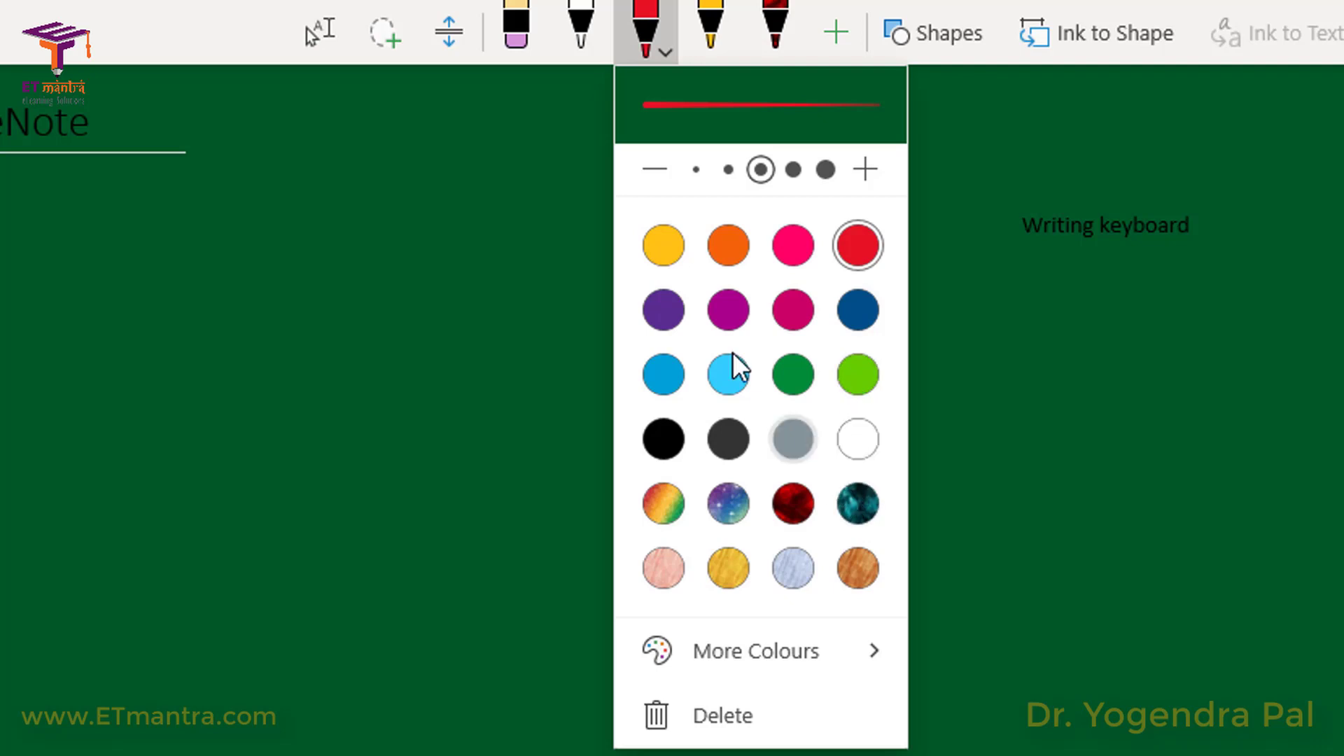
{"action": "left_click", "coordinate": [666, 243]}
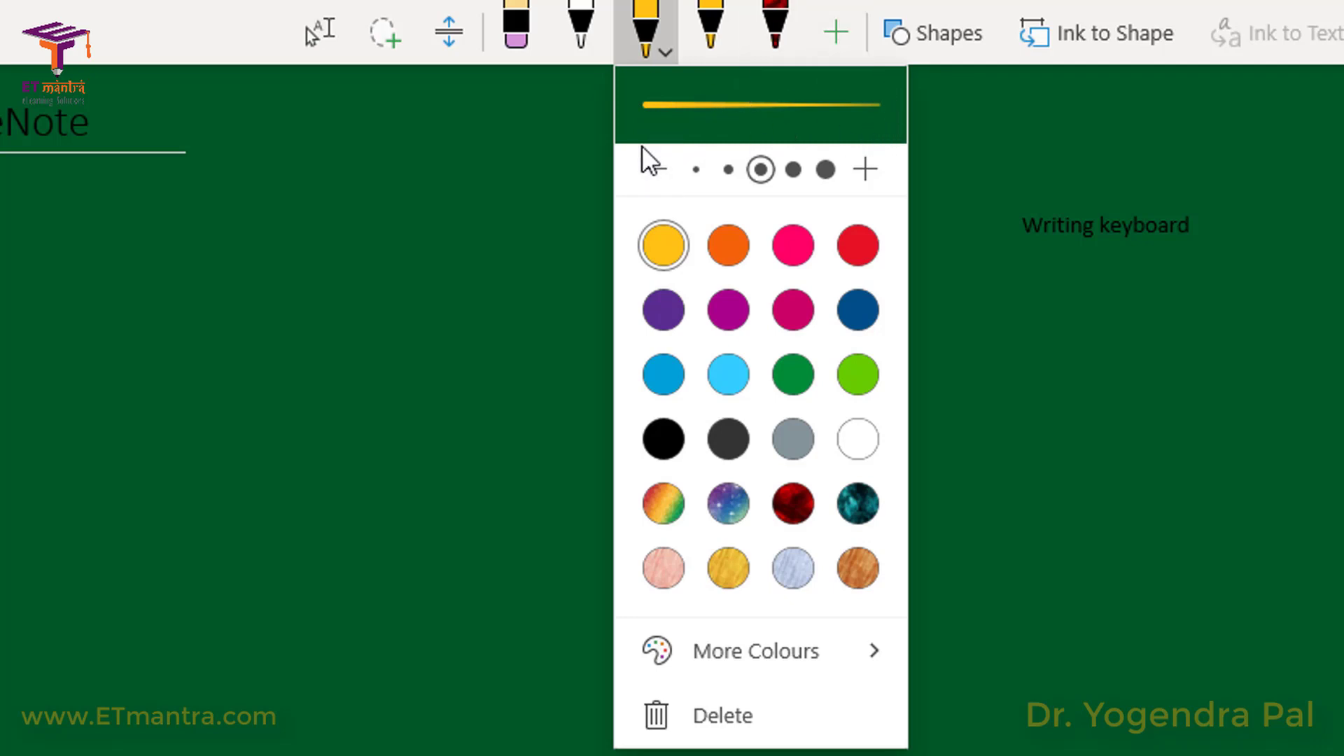
Change the original yellow pen, next to the lava pen, to light blue
{"action": "right_click", "coordinate": [704, 28]}
{"action": "left_click", "coordinate": [824, 58]}
{"action": "left_click", "coordinate": [857, 245]}
{"action": "left_click", "coordinate": [793, 245]}
{"action": "left_click", "coordinate": [793, 374]}
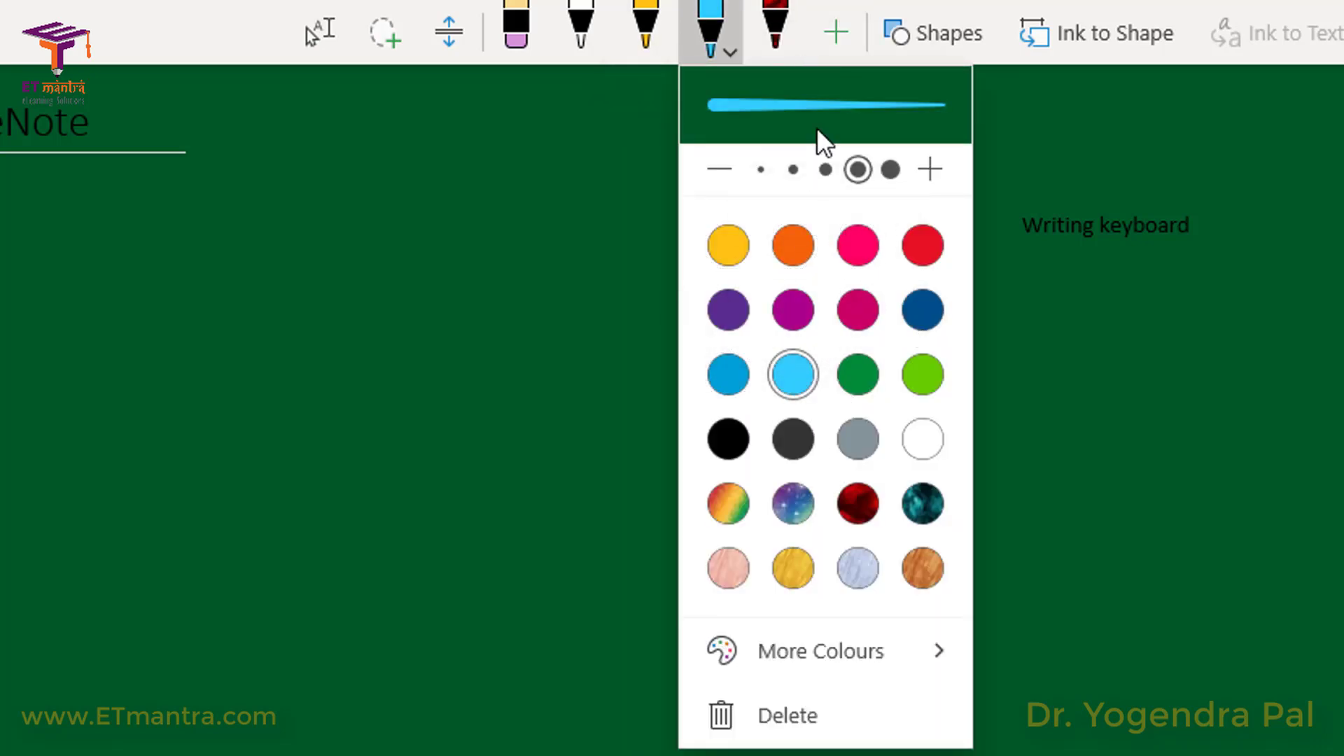
Give the remaining lava pen the starry galaxy effect and the thickest line size
{"action": "right_click", "coordinate": [777, 37]}
{"action": "left_click", "coordinate": [833, 72]}
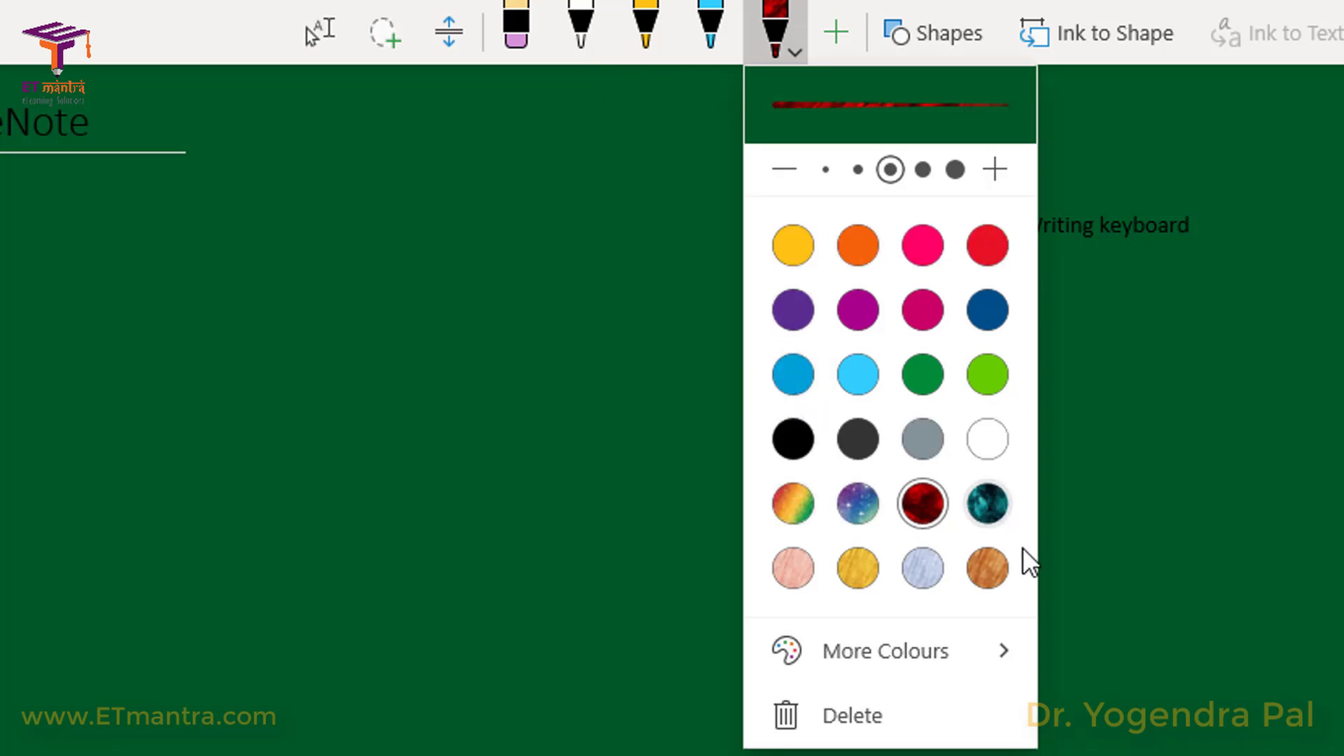
{"action": "left_click", "coordinate": [855, 504]}
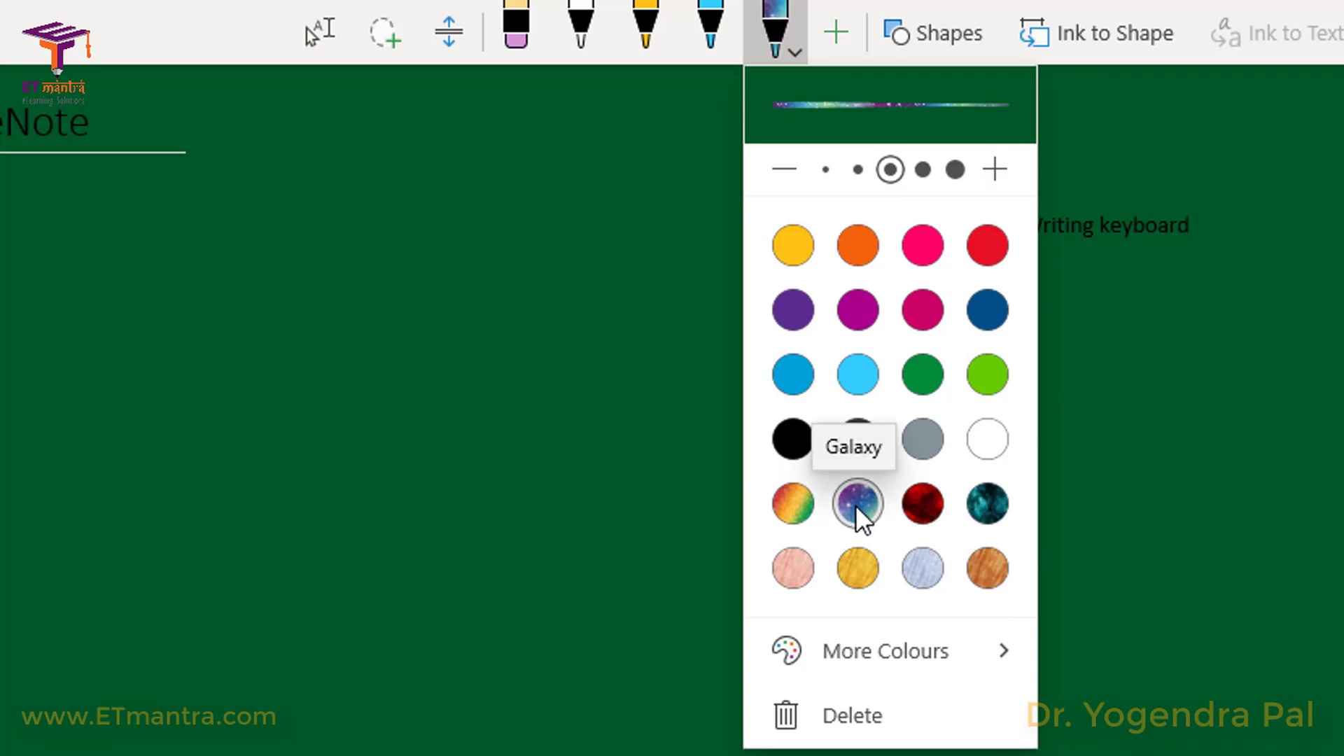
{"action": "left_click", "coordinate": [954, 168]}
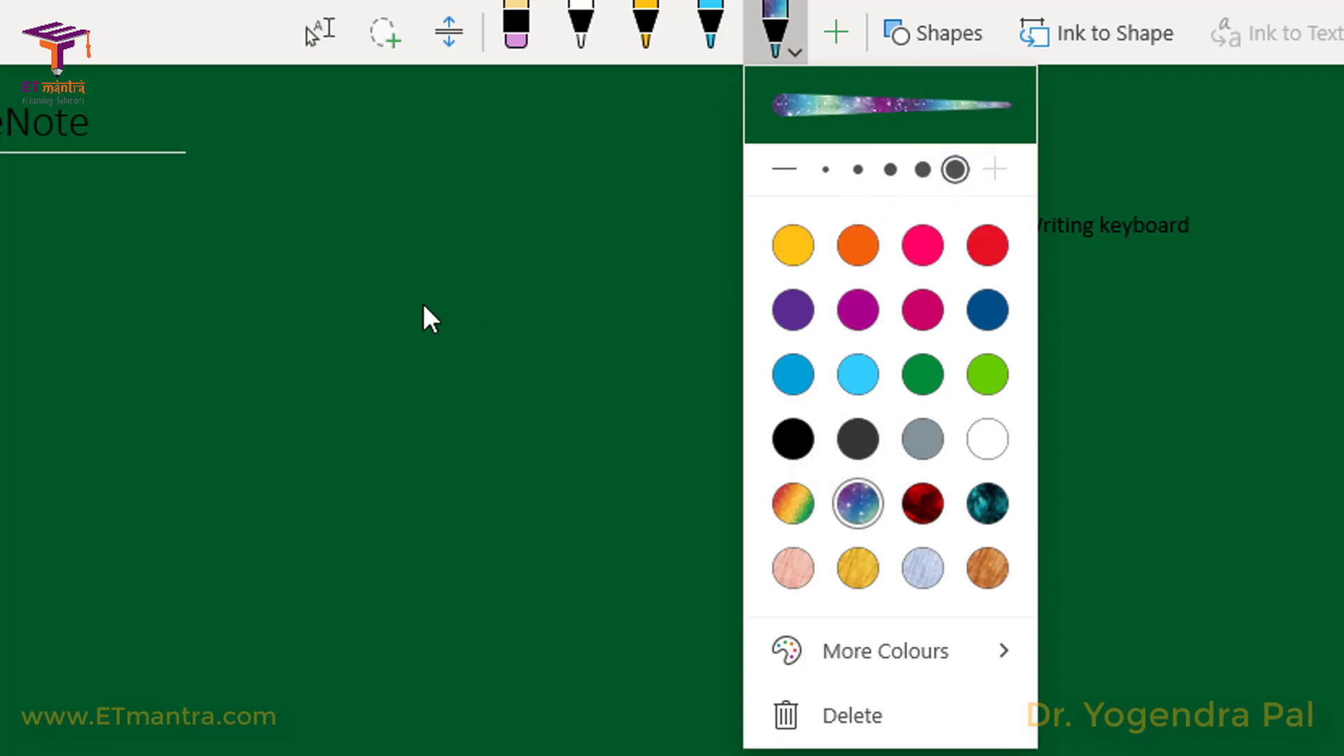
Test the galaxy pen with a large freehand loop on the page and undo it
{"action": "left_click", "coordinate": [594, 413]}
{"action": "mouse_move", "coordinate": [403, 288]}
{"action": "left_mouse_down"}
{"action": "mouse_move", "coordinate": [640, 410]}
{"action": "mouse_move", "coordinate": [203, 656]}
{"action": "mouse_move", "coordinate": [360, 297]}
{"action": "mouse_move", "coordinate": [939, 471]}
{"action": "mouse_move", "coordinate": [616, 752]}
{"action": "left_mouse_up"}
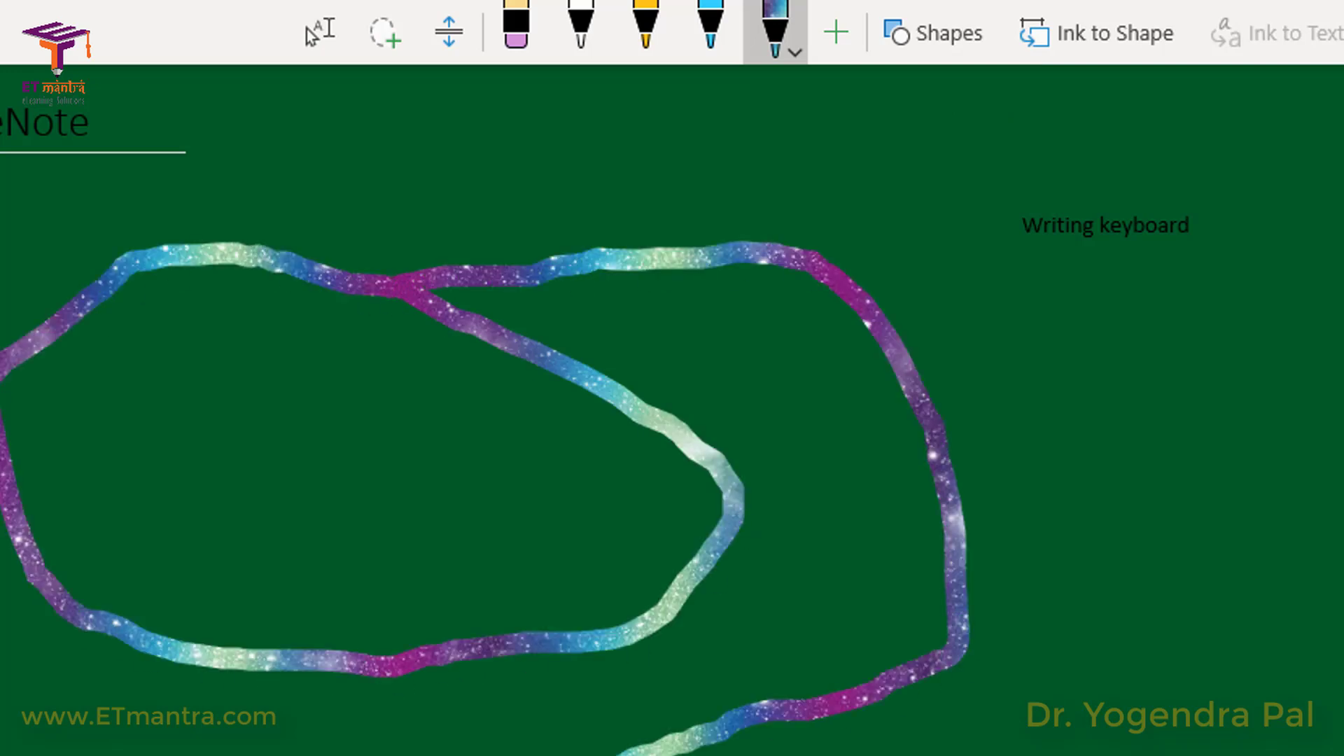
{"action": "key", "text": "ctrl+z"}
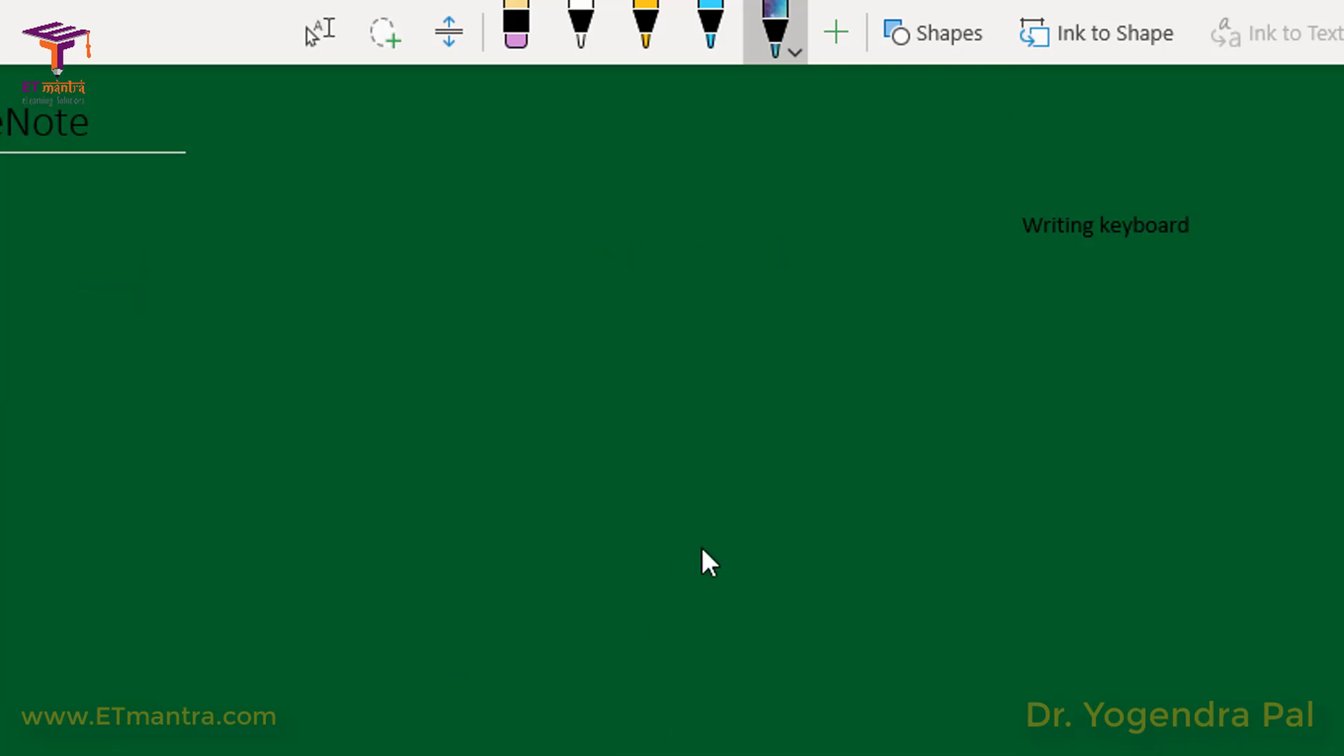
Set the galaxy pen's colour to bright red from the extended colours
{"action": "left_click", "coordinate": [793, 53]}
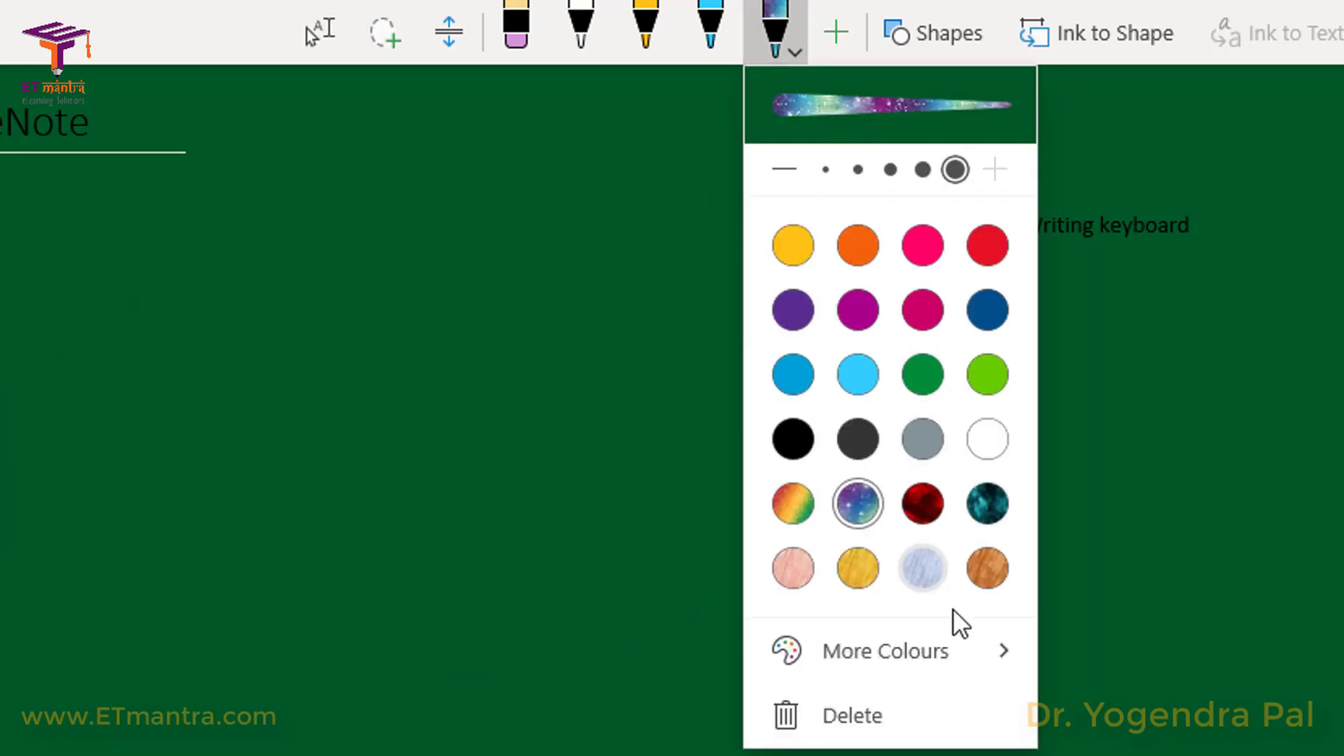
{"action": "left_click", "coordinate": [963, 641]}
{"action": "left_click", "coordinate": [874, 397]}
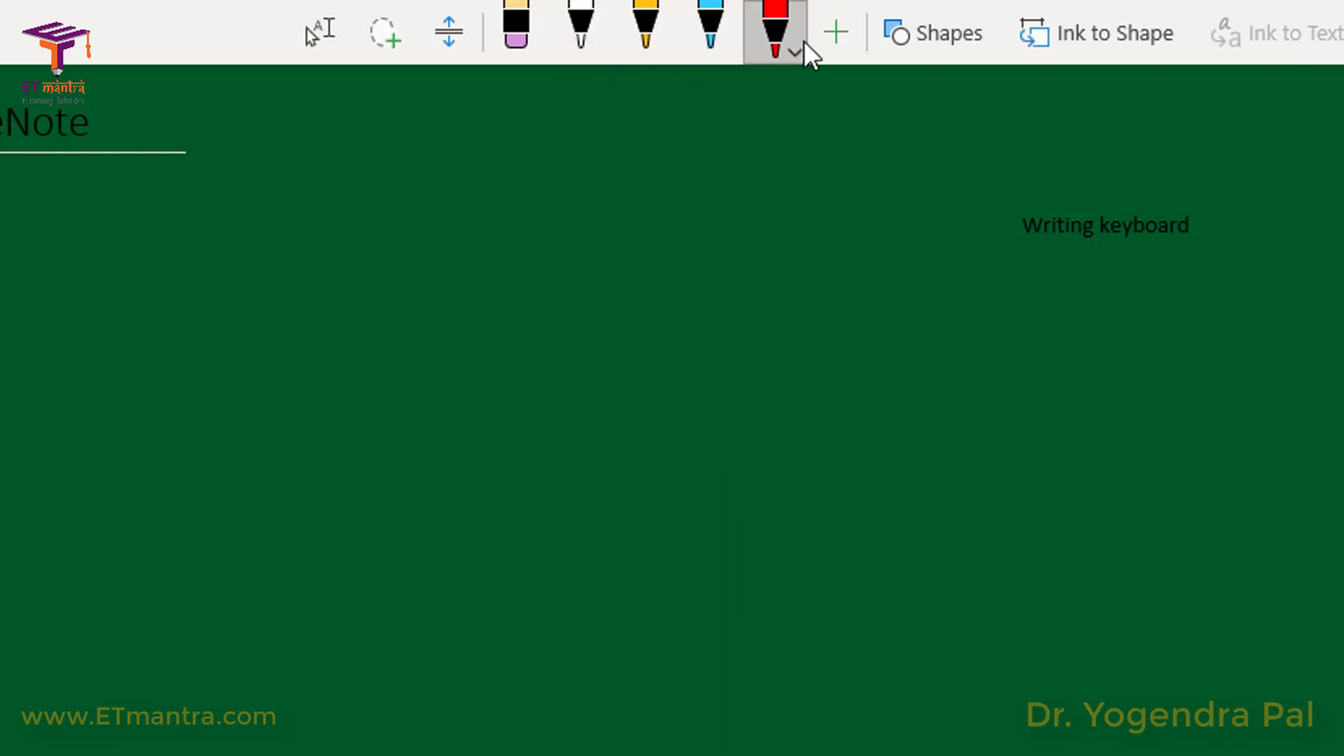
Add a pencil to the pen set and delete it again
{"action": "left_click", "coordinate": [836, 37]}
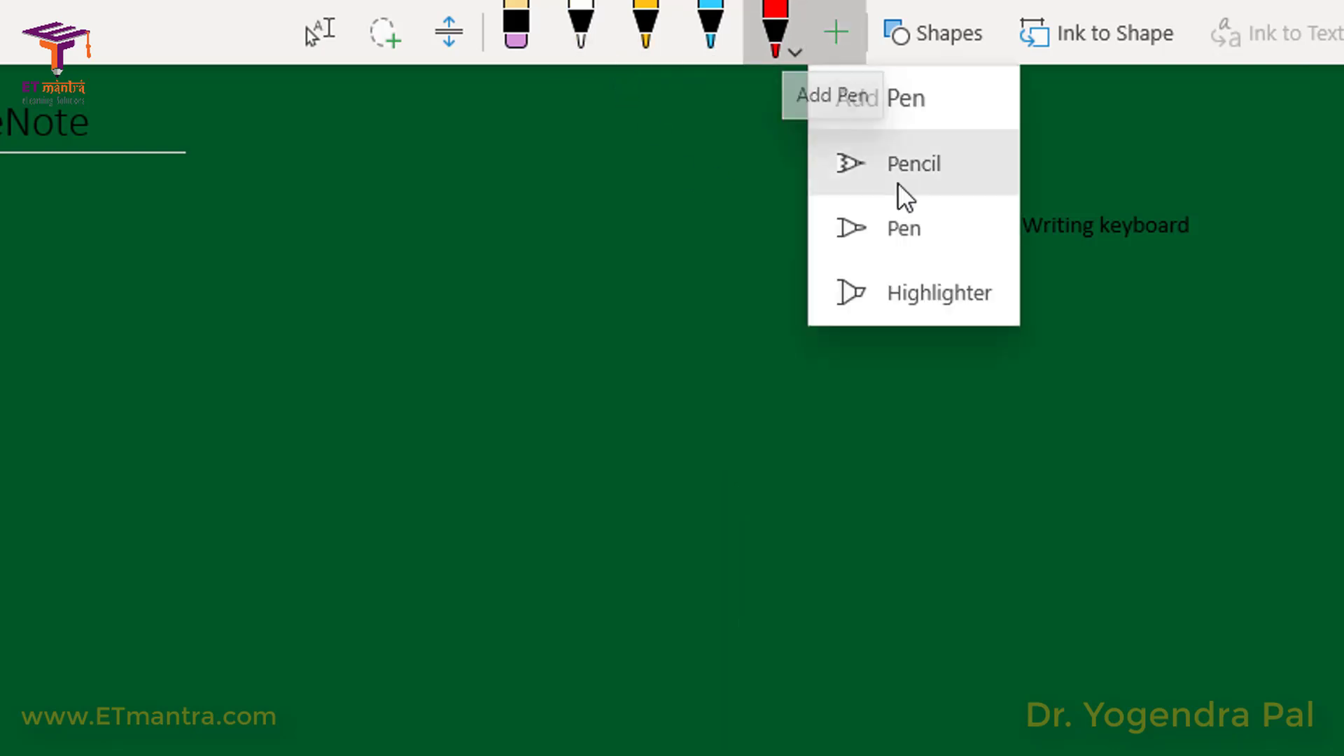
{"action": "left_click", "coordinate": [912, 164]}
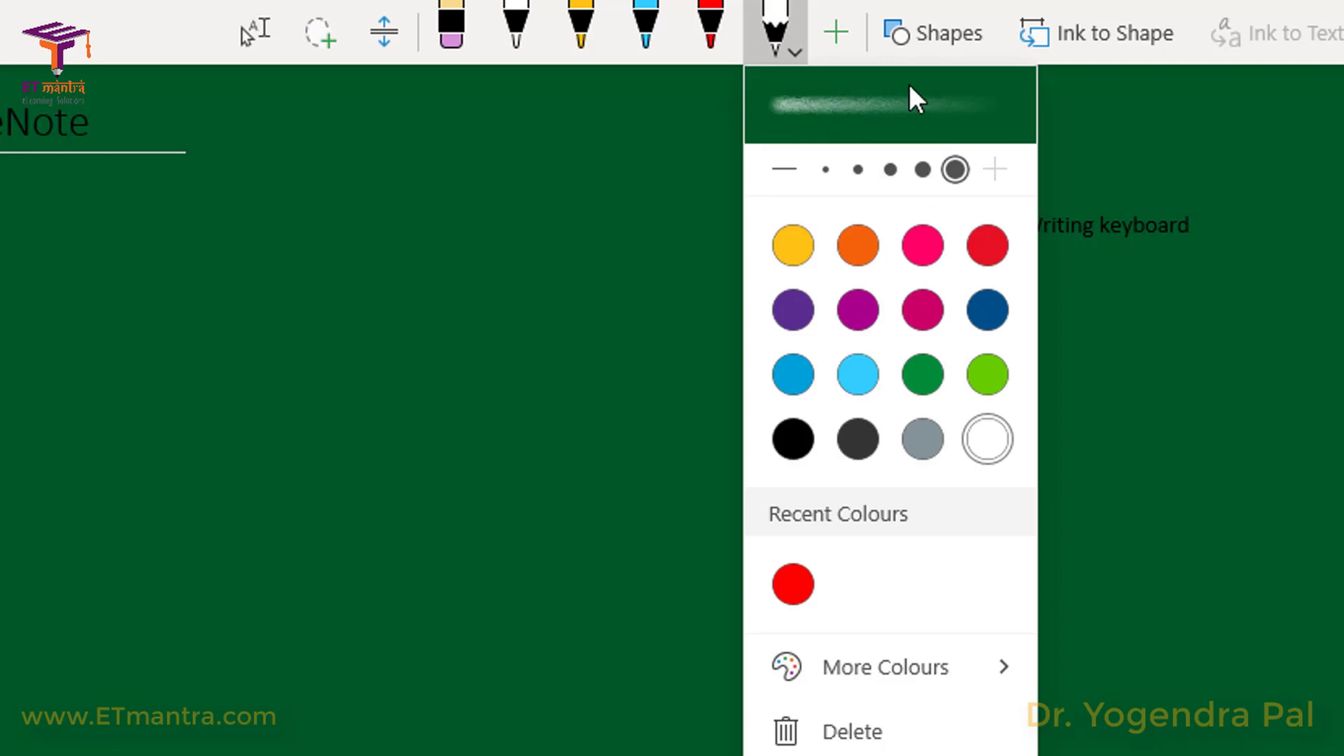
{"action": "left_click", "coordinate": [792, 47]}
{"action": "right_click", "coordinate": [792, 48]}
{"action": "left_click", "coordinate": [913, 274]}
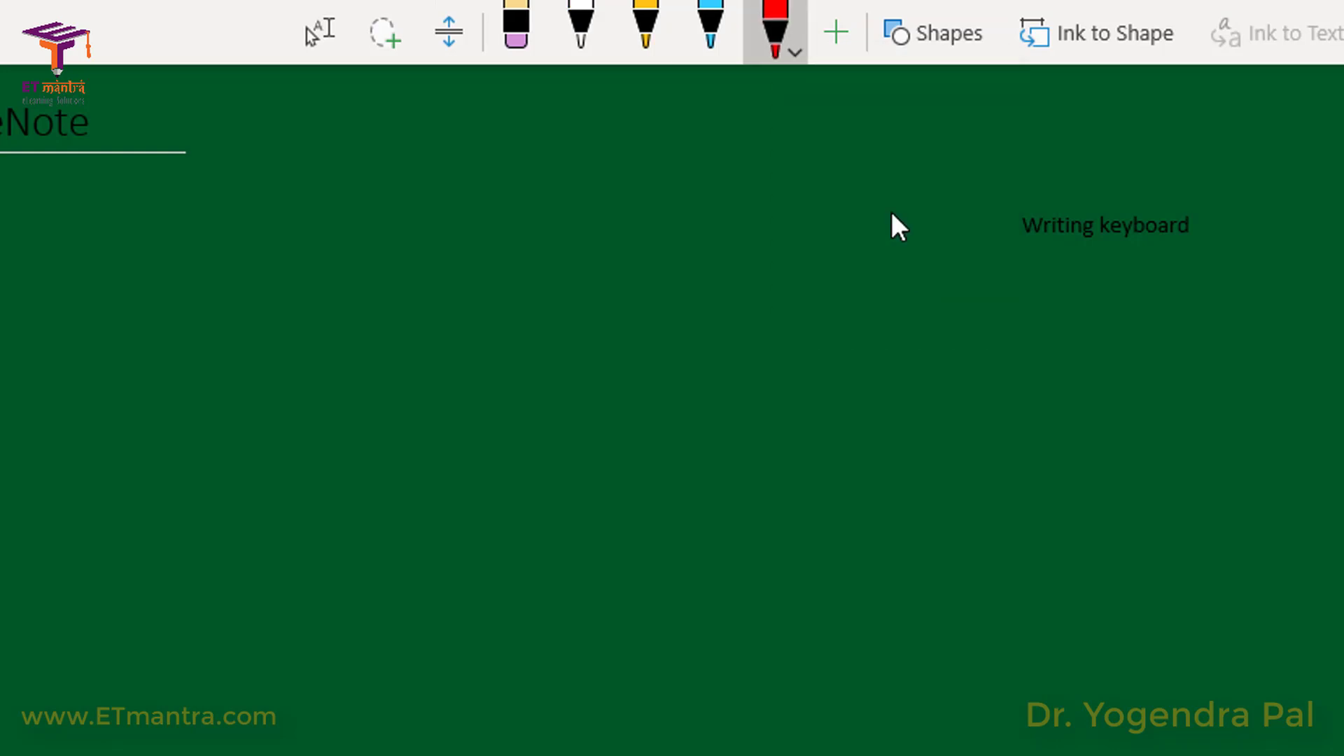
Add a highlighter to the pen set and set its colour to bright green
{"action": "left_click", "coordinate": [836, 39]}
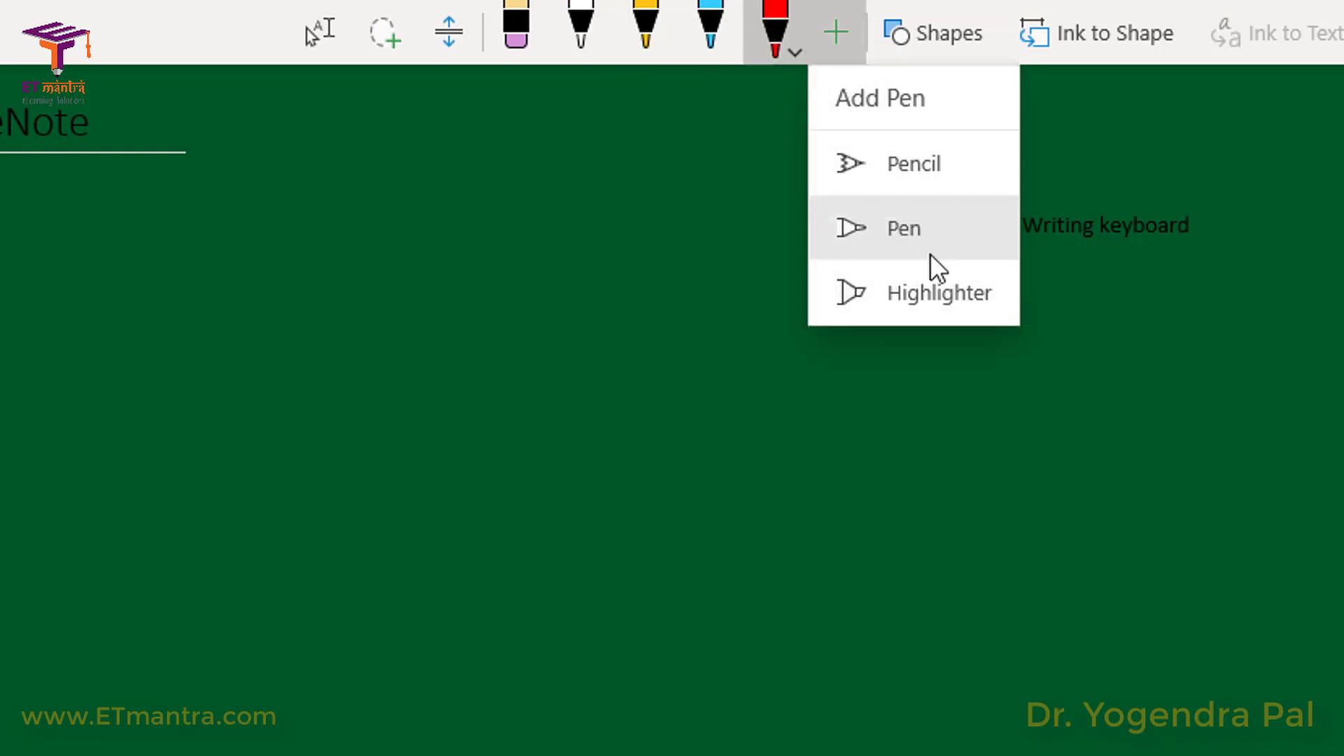
{"action": "left_click", "coordinate": [929, 299]}
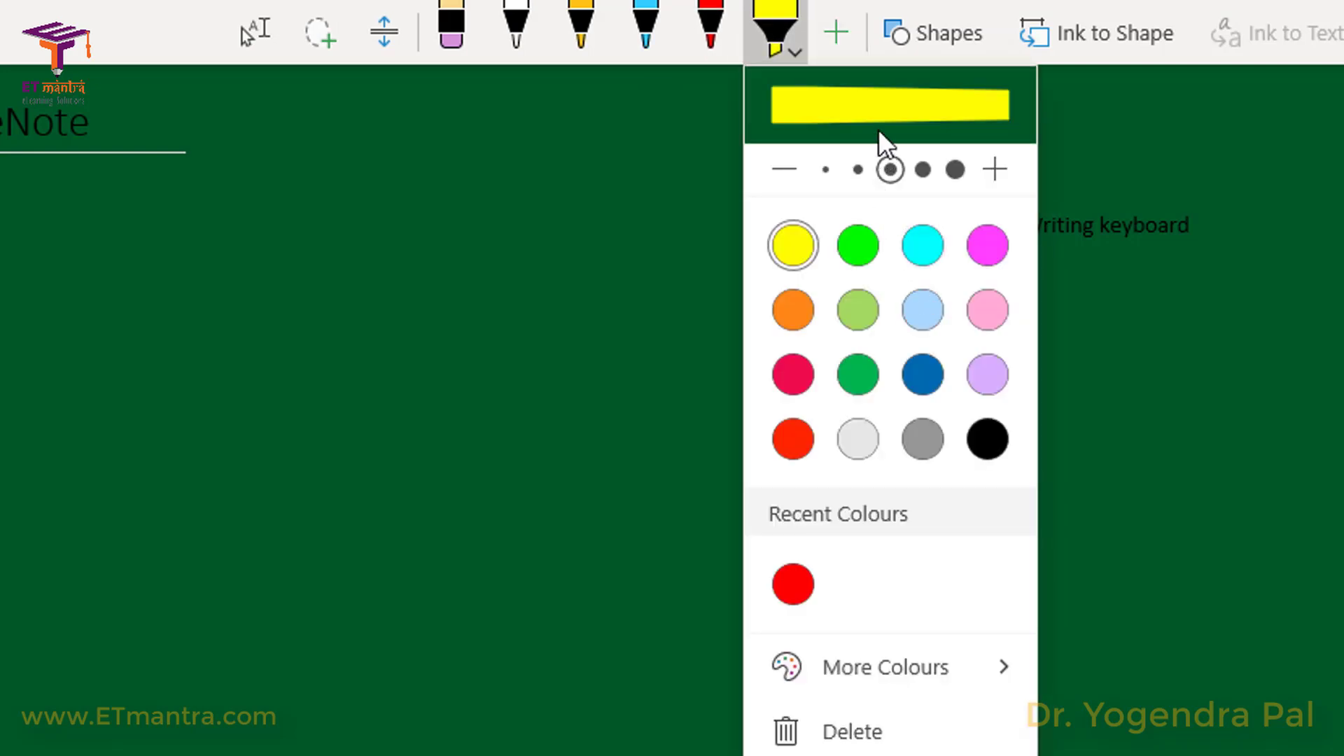
{"action": "left_click", "coordinate": [858, 439]}
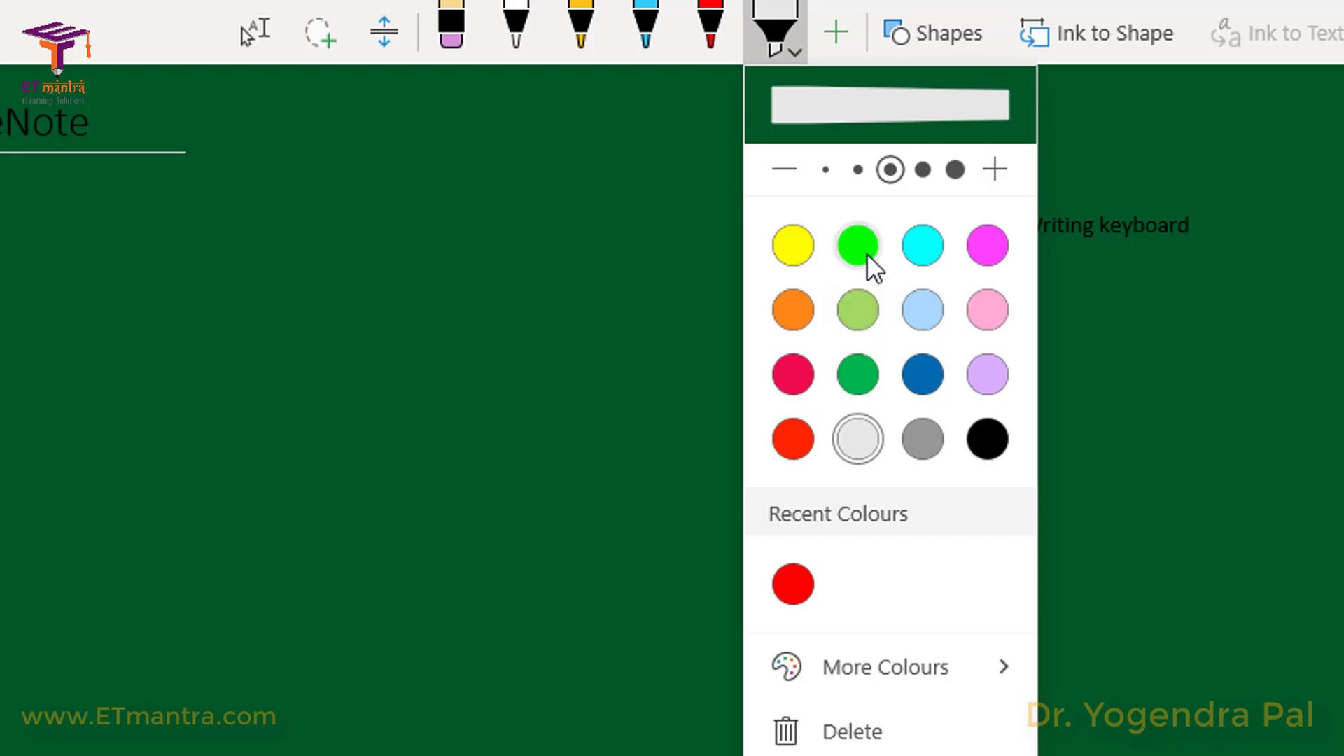
{"action": "left_click", "coordinate": [870, 251]}
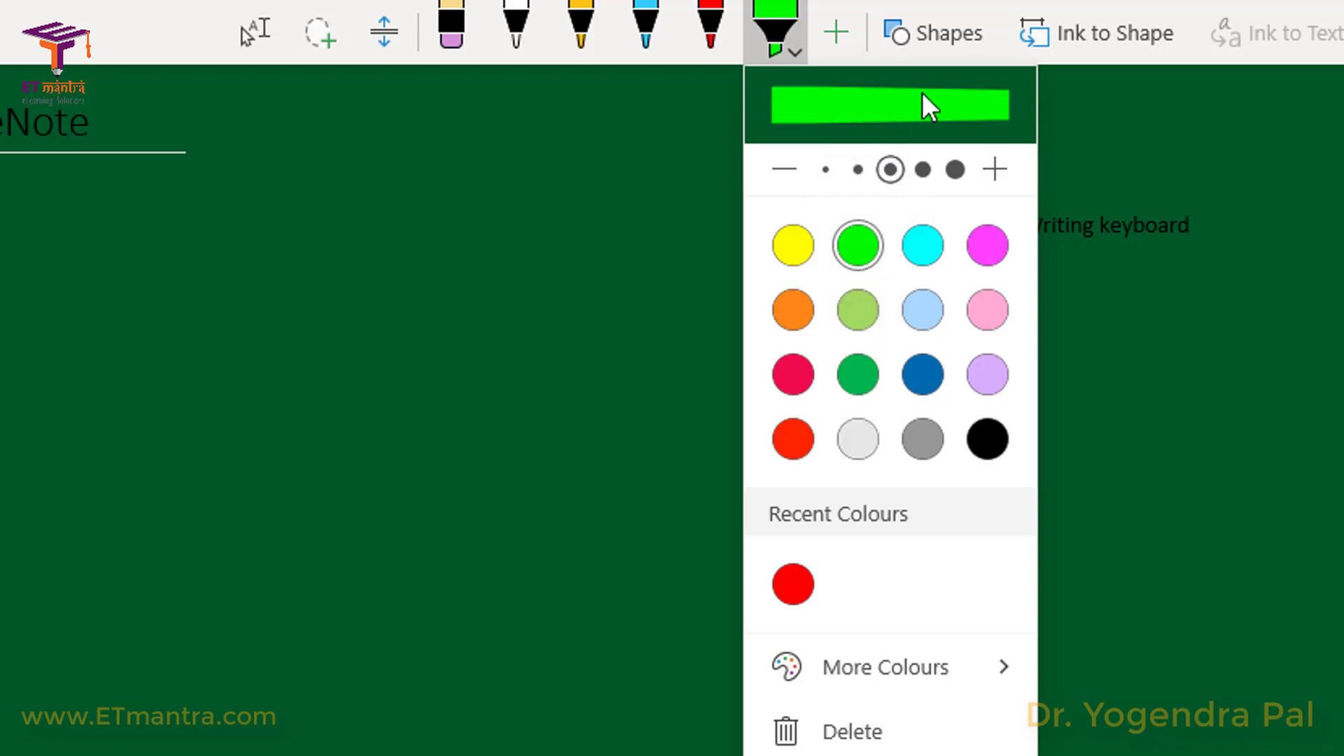
{"action": "left_click", "coordinate": [784, 56]}
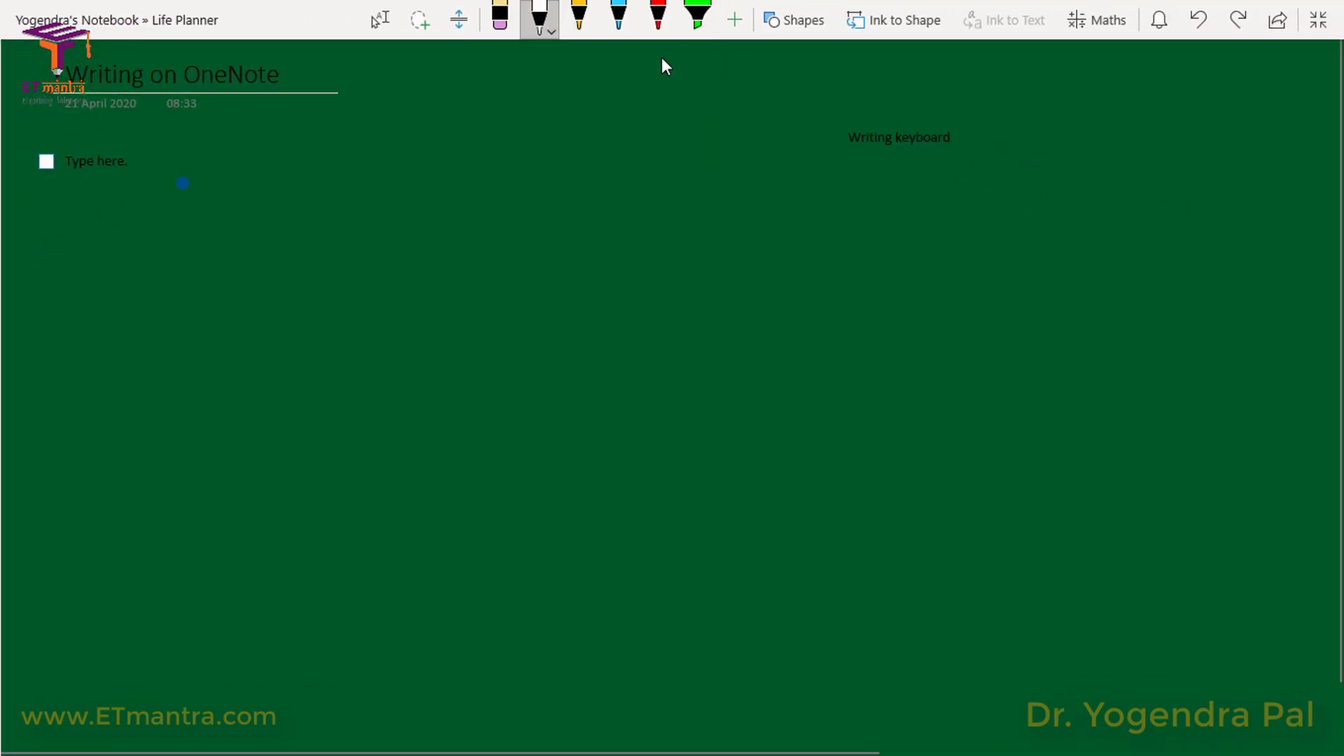
Handwrite "I will start" with the white pen below the typed "Type here." note
{"action": "mouse_move", "coordinate": [149, 221]}
{"action": "left_mouse_down"}
{"action": "mouse_move", "coordinate": [129, 226]}
{"action": "mouse_move", "coordinate": [154, 254]}
{"action": "mouse_move", "coordinate": [218, 223]}
{"action": "left_mouse_up"}
{"action": "left_click_drag", "start_coordinate": [230, 217], "coordinate": [231, 231]}
{"action": "mouse_move", "coordinate": [238, 224]}
{"action": "left_mouse_down"}
{"action": "mouse_move", "coordinate": [252, 186]}
{"action": "mouse_move", "coordinate": [280, 225]}
{"action": "left_mouse_up"}
{"action": "mouse_move", "coordinate": [349, 190]}
{"action": "left_mouse_down"}
{"action": "mouse_move", "coordinate": [329, 217]}
{"action": "mouse_move", "coordinate": [427, 208]}
{"action": "mouse_move", "coordinate": [439, 185]}
{"action": "left_mouse_up"}
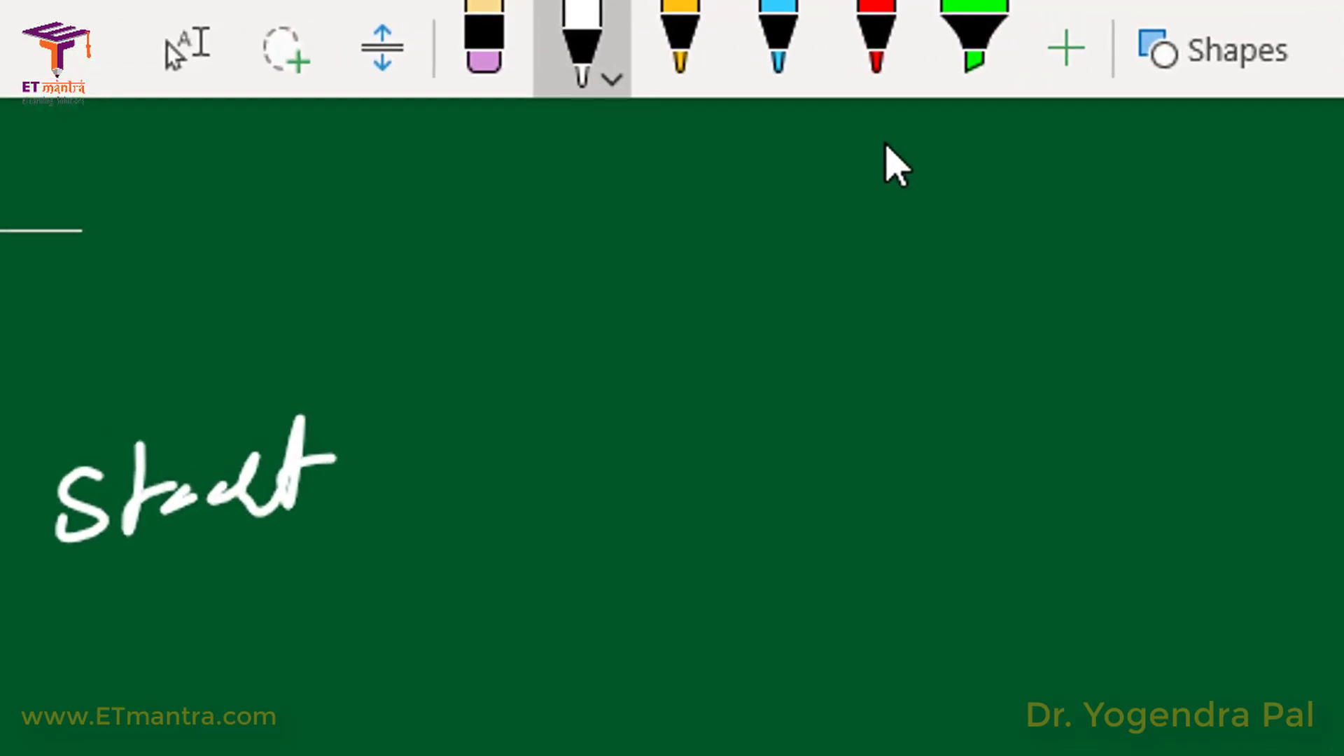
Give the white pen a thinner line and handwrite "I will start" again beside the first phrase
{"action": "left_click", "coordinate": [539, 19]}
{"action": "left_click", "coordinate": [706, 257]}
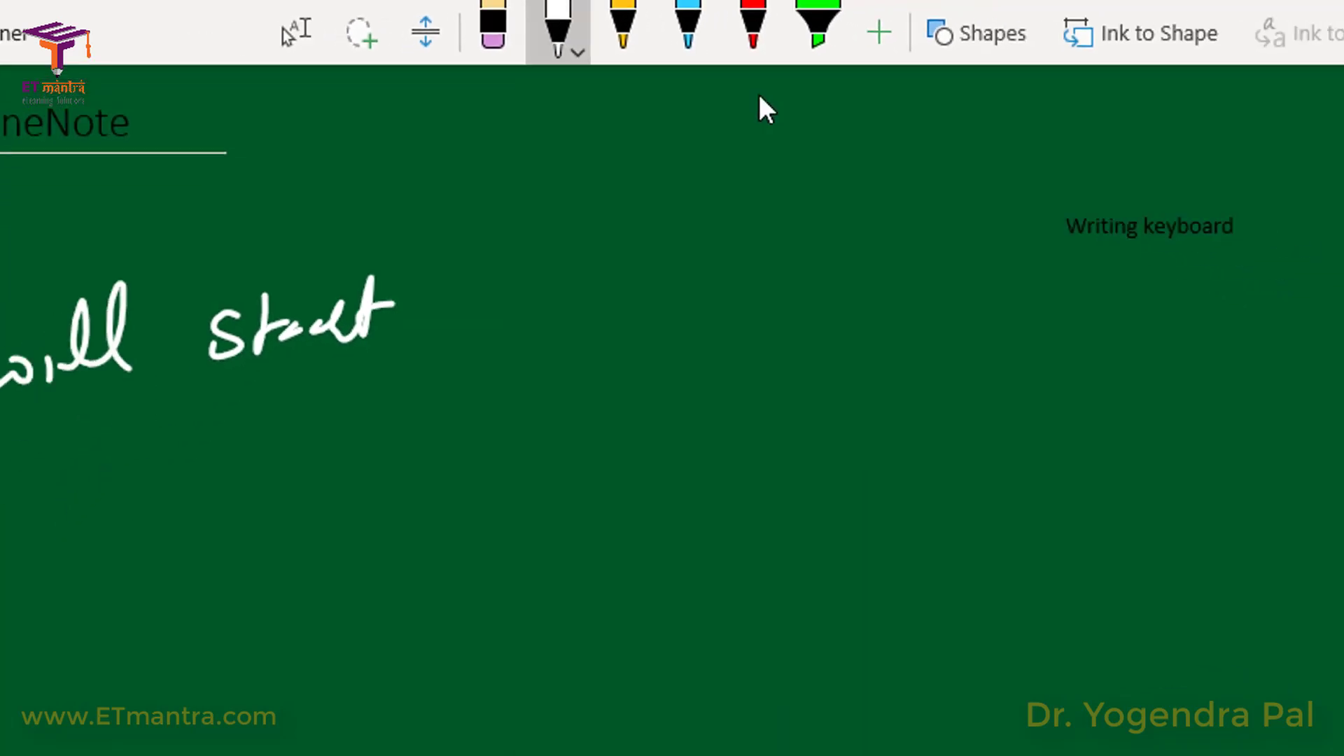
{"action": "mouse_move", "coordinate": [509, 236]}
{"action": "left_mouse_down"}
{"action": "mouse_move", "coordinate": [514, 369]}
{"action": "mouse_move", "coordinate": [518, 287]}
{"action": "mouse_move", "coordinate": [640, 316]}
{"action": "left_mouse_up"}
{"action": "left_click_drag", "start_coordinate": [648, 301], "coordinate": [649, 328]}
{"action": "left_click_drag", "start_coordinate": [598, 195], "coordinate": [634, 198]}
{"action": "left_click_drag", "start_coordinate": [699, 165], "coordinate": [685, 190]}
{"action": "mouse_move", "coordinate": [713, 149]}
{"action": "left_mouse_down"}
{"action": "mouse_move", "coordinate": [731, 183]}
{"action": "mouse_move", "coordinate": [756, 159]}
{"action": "left_mouse_up"}
{"action": "left_click_drag", "start_coordinate": [739, 172], "coordinate": [774, 163]}
Circle the typed "Writing keyboard" note and sketch a star and a swan in white, plus a house and a smiley in yellow
{"action": "mouse_move", "coordinate": [903, 104]}
{"action": "left_mouse_down"}
{"action": "mouse_move", "coordinate": [1029, 125]}
{"action": "mouse_move", "coordinate": [928, 106]}
{"action": "left_mouse_up"}
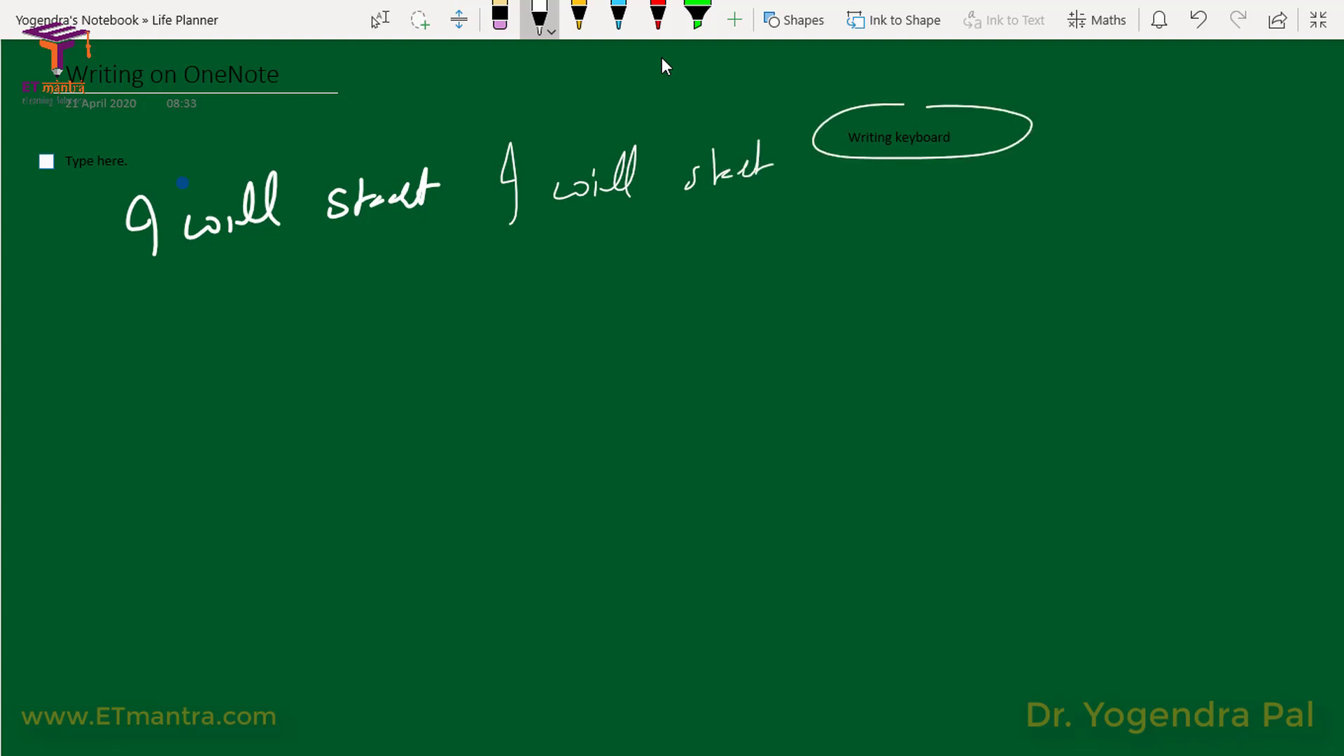
{"action": "mouse_move", "coordinate": [455, 324]}
{"action": "left_mouse_down"}
{"action": "mouse_move", "coordinate": [493, 343]}
{"action": "mouse_move", "coordinate": [540, 291]}
{"action": "left_mouse_up"}
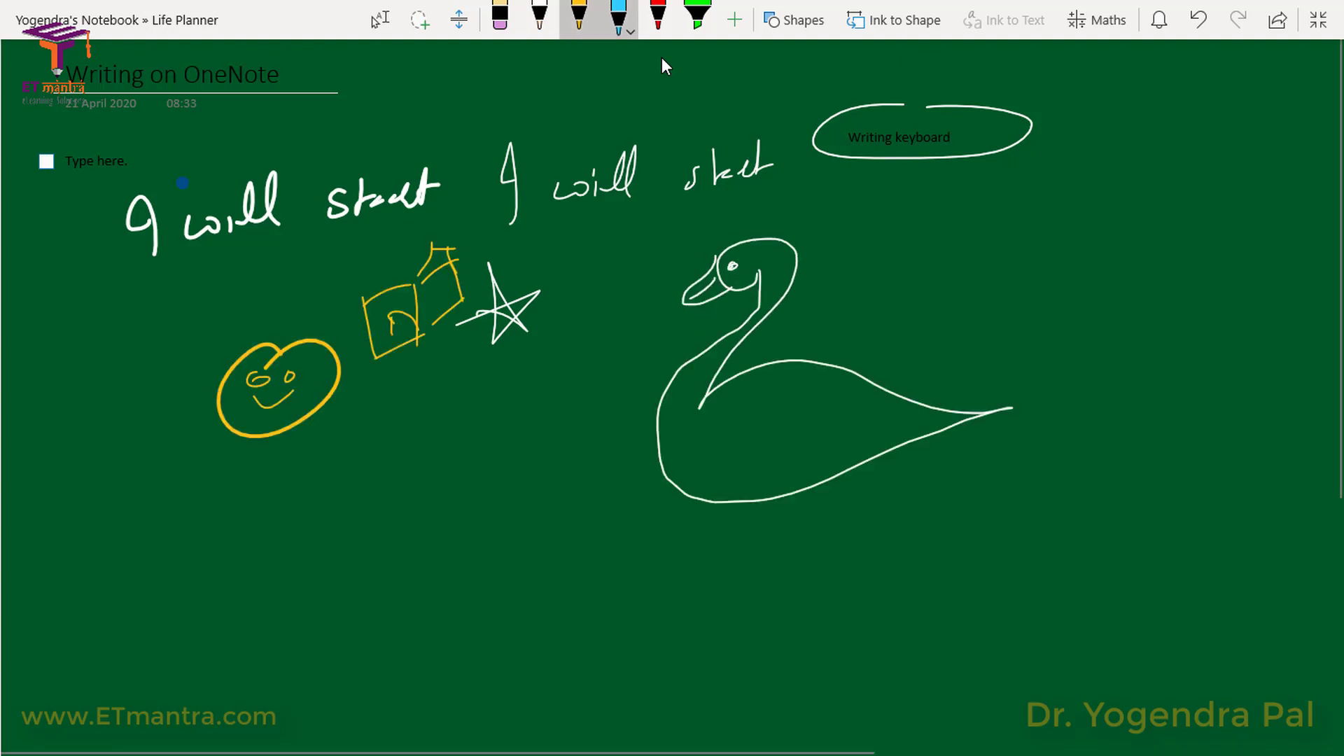
Remove the swan and the loop around "Writing keyboard" with the stroke eraser
{"action": "left_click", "coordinate": [500, 18]}
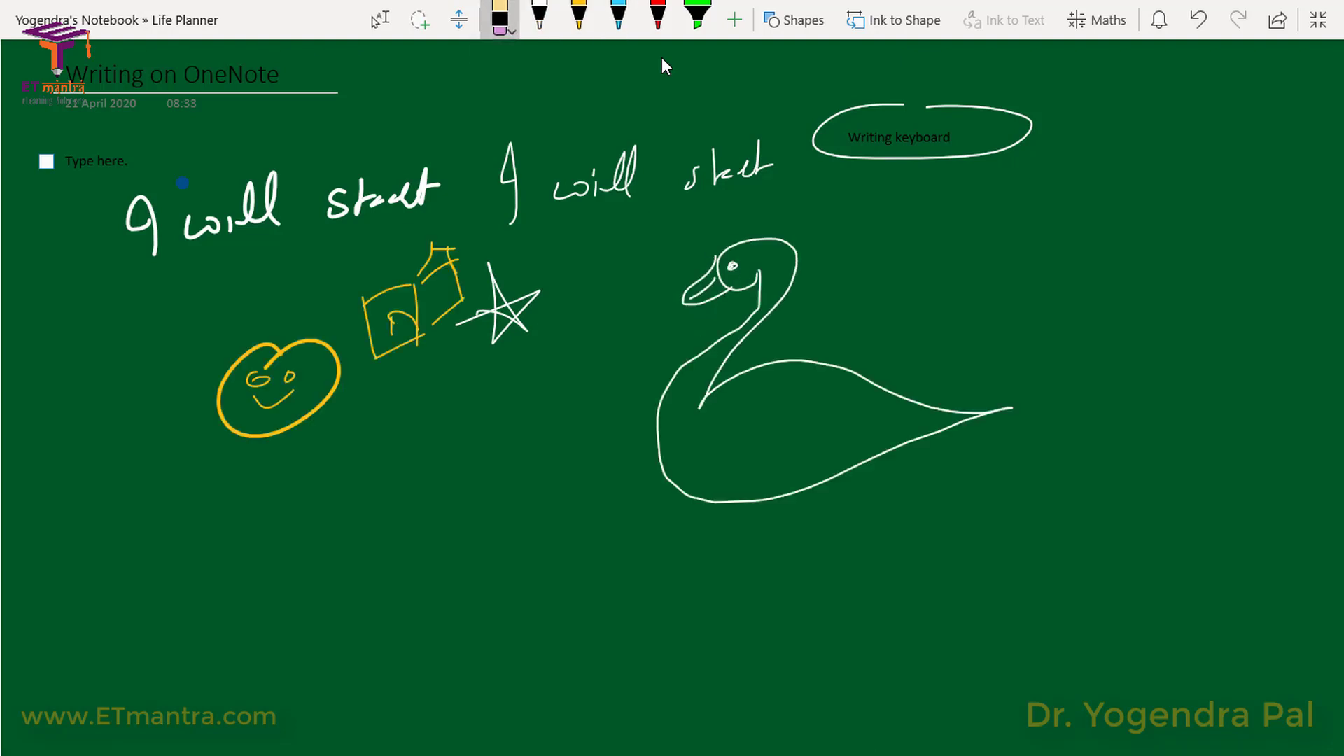
{"action": "key", "text": "ctrl+z"}
{"action": "key", "text": "ctrl+z"}
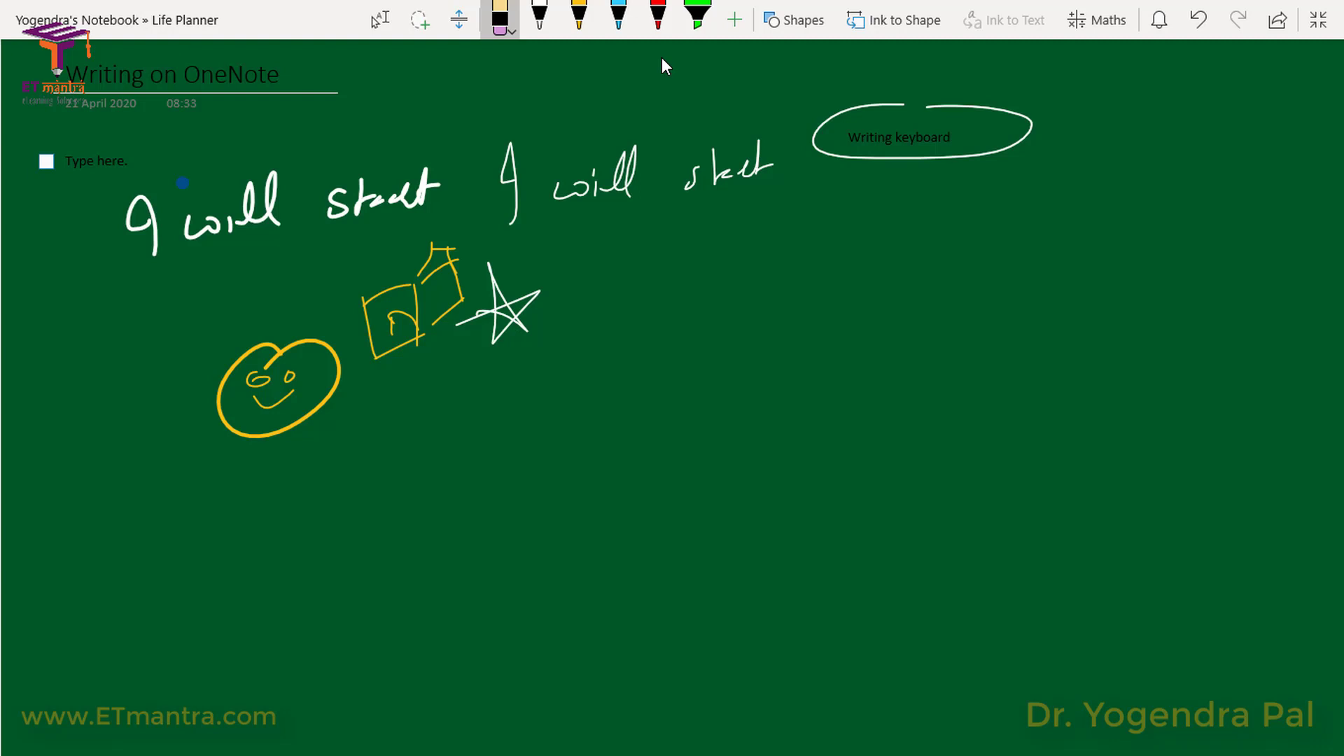
{"action": "key", "text": "ctrl+z"}
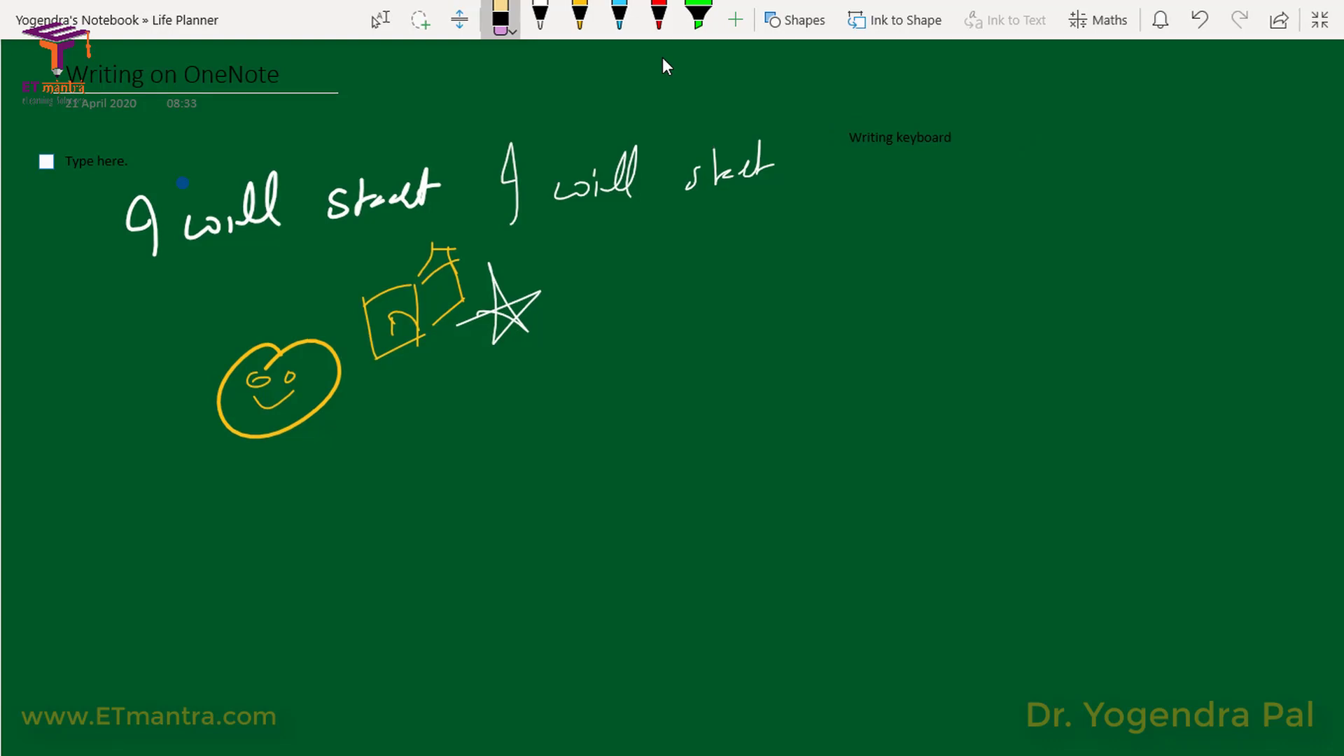
Switch to the small eraser and rub out parts of the yellow house's front wall
{"action": "left_click", "coordinate": [500, 20]}
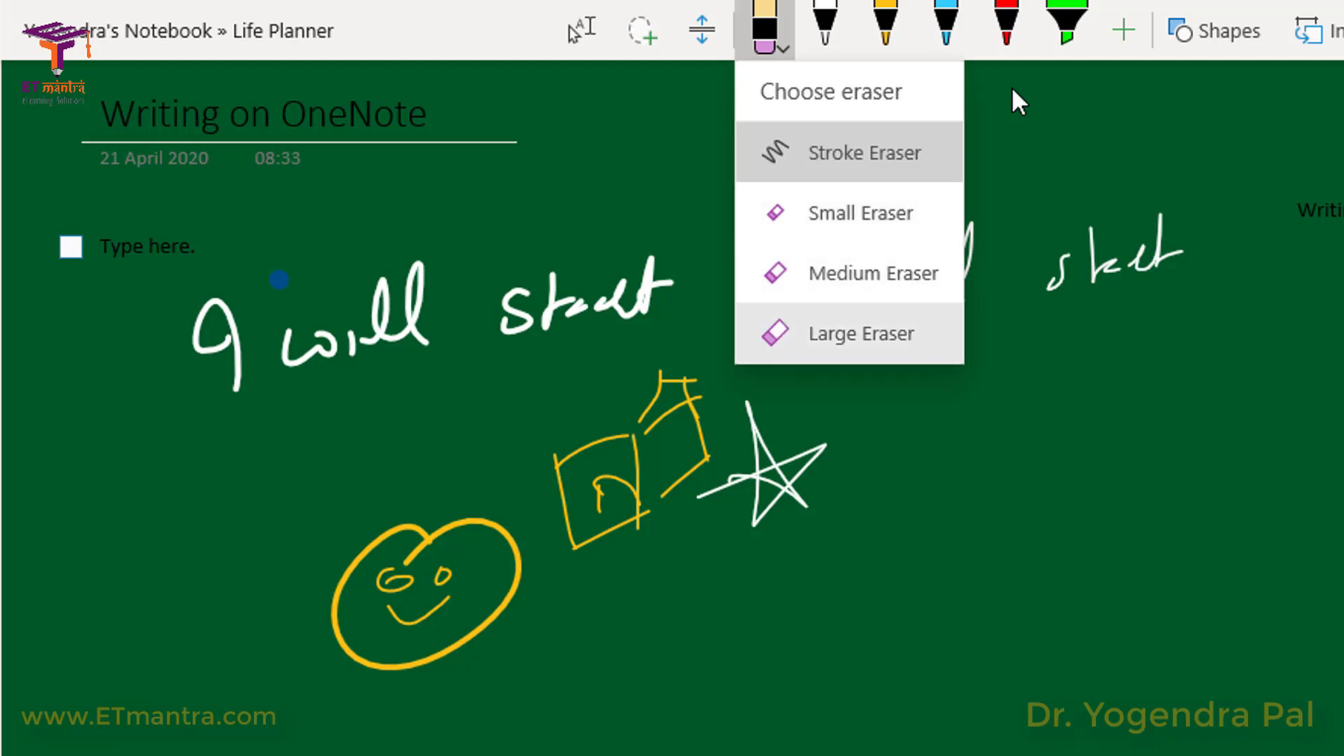
{"action": "key", "text": "Escape"}
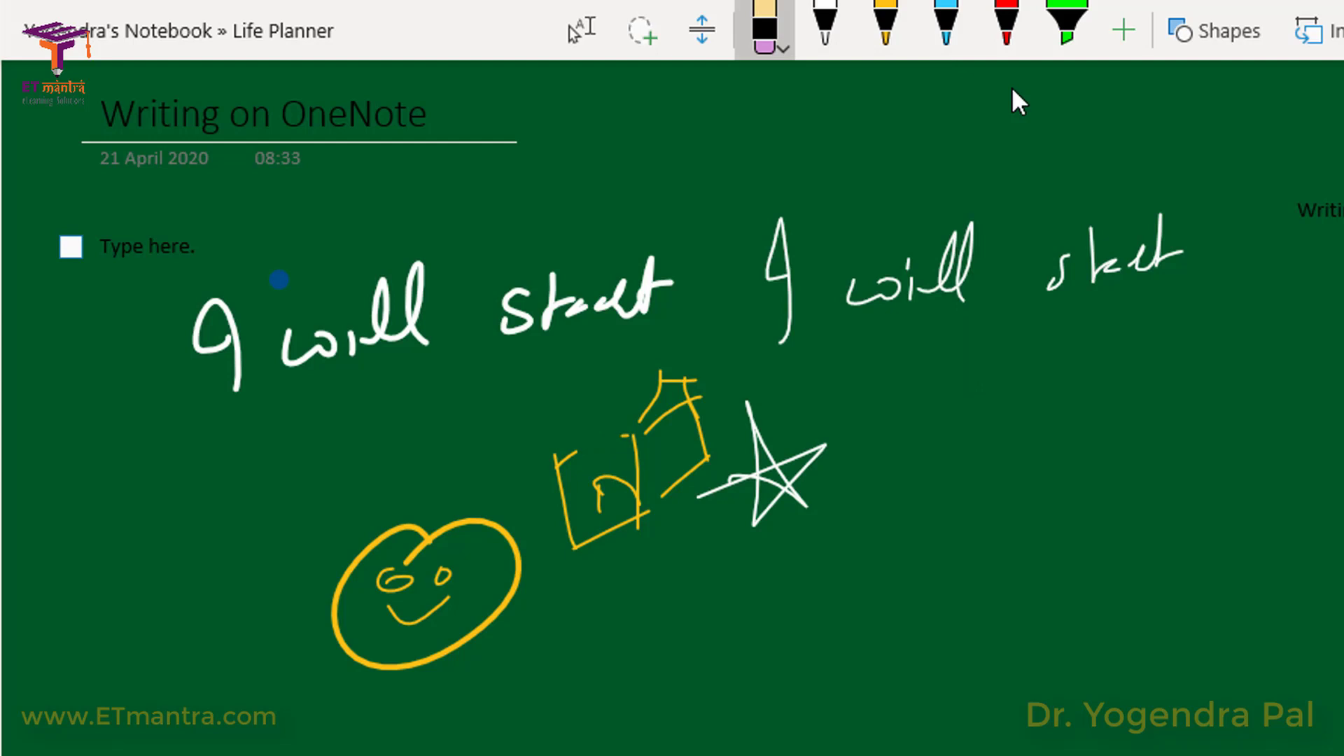
{"action": "mouse_move", "coordinate": [574, 454]}
{"action": "left_mouse_down"}
{"action": "mouse_move", "coordinate": [559, 462]}
{"action": "mouse_move", "coordinate": [570, 533]}
{"action": "mouse_move", "coordinate": [618, 527]}
{"action": "mouse_move", "coordinate": [646, 500]}
{"action": "left_mouse_up"}
Switch to the large eraser and rub out parts of the smiley and of both handwritten phrases
{"action": "left_click", "coordinate": [765, 32]}
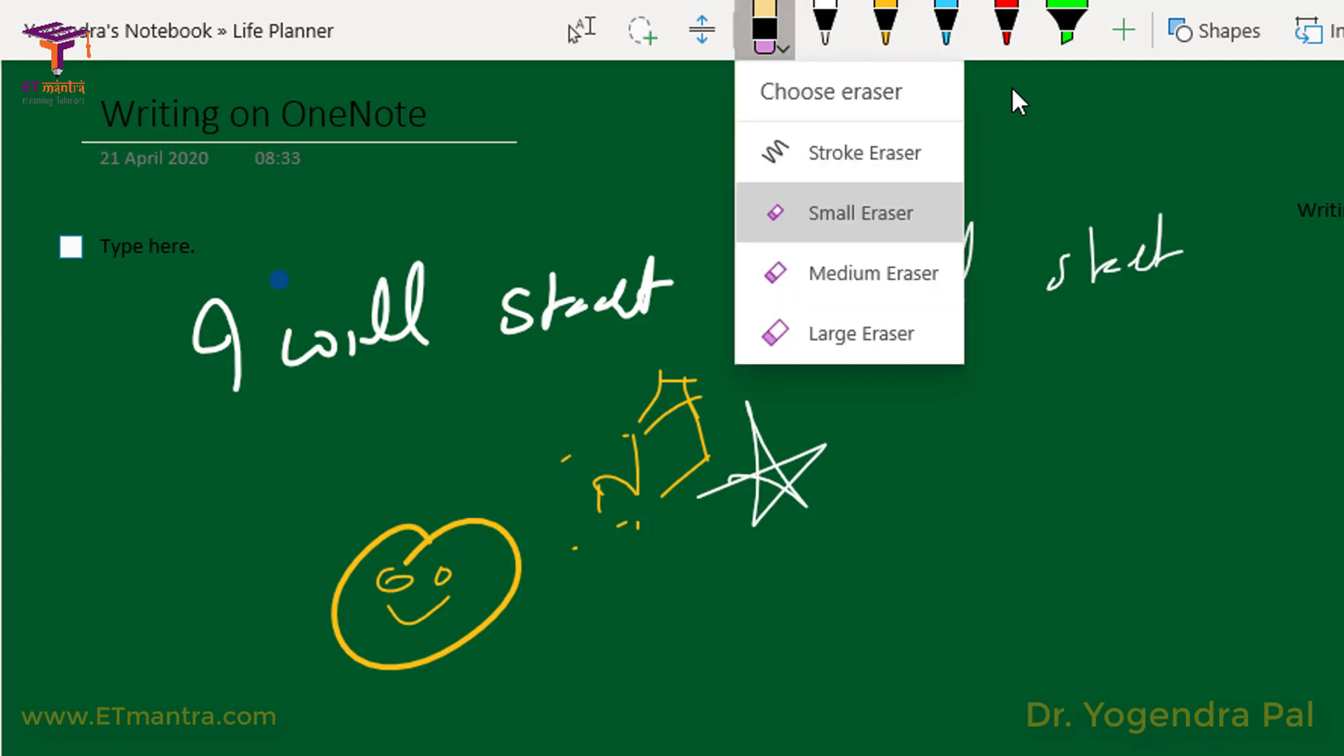
{"action": "left_click", "coordinate": [848, 333]}
{"action": "mouse_move", "coordinate": [476, 519]}
{"action": "left_mouse_down"}
{"action": "mouse_move", "coordinate": [517, 585]}
{"action": "mouse_move", "coordinate": [483, 630]}
{"action": "mouse_move", "coordinate": [406, 662]}
{"action": "mouse_move", "coordinate": [399, 584]}
{"action": "left_mouse_up"}
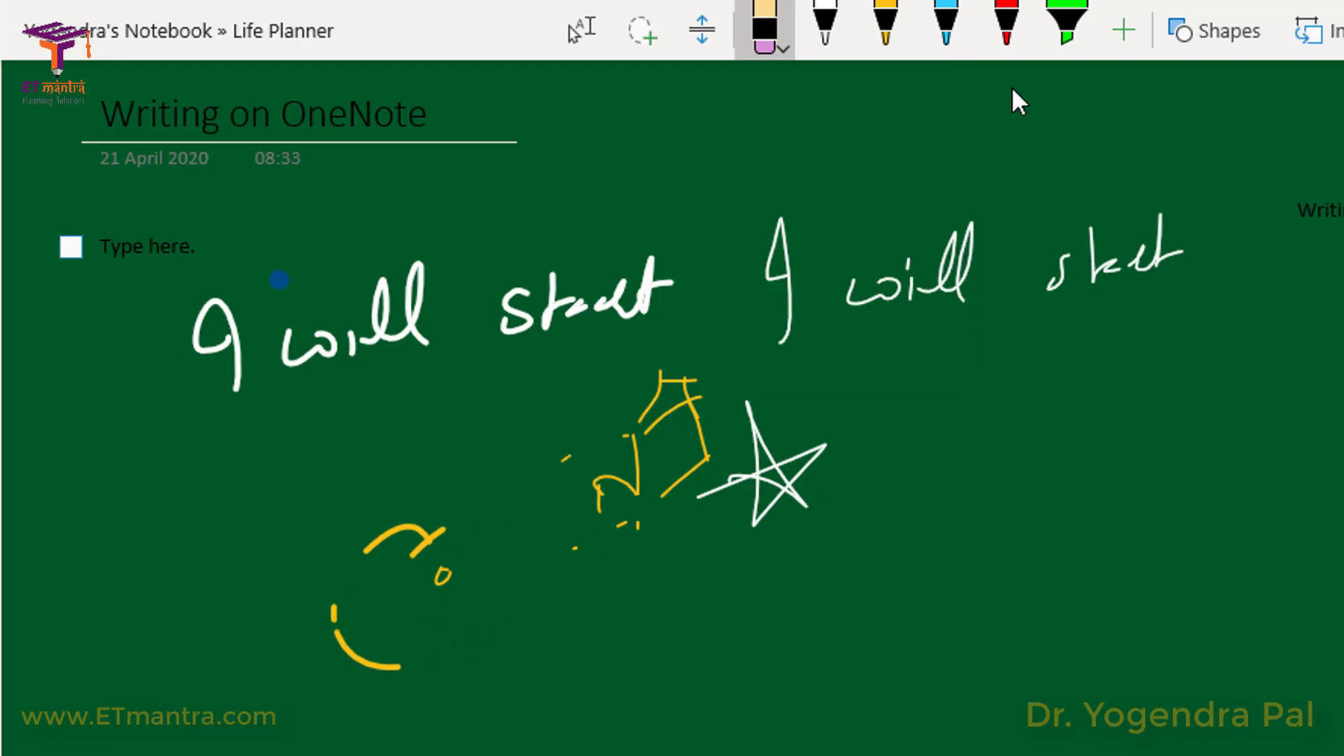
{"action": "mouse_move", "coordinate": [210, 368]}
{"action": "left_mouse_down"}
{"action": "mouse_move", "coordinate": [791, 269]}
{"action": "mouse_move", "coordinate": [1095, 270]}
{"action": "left_mouse_up"}
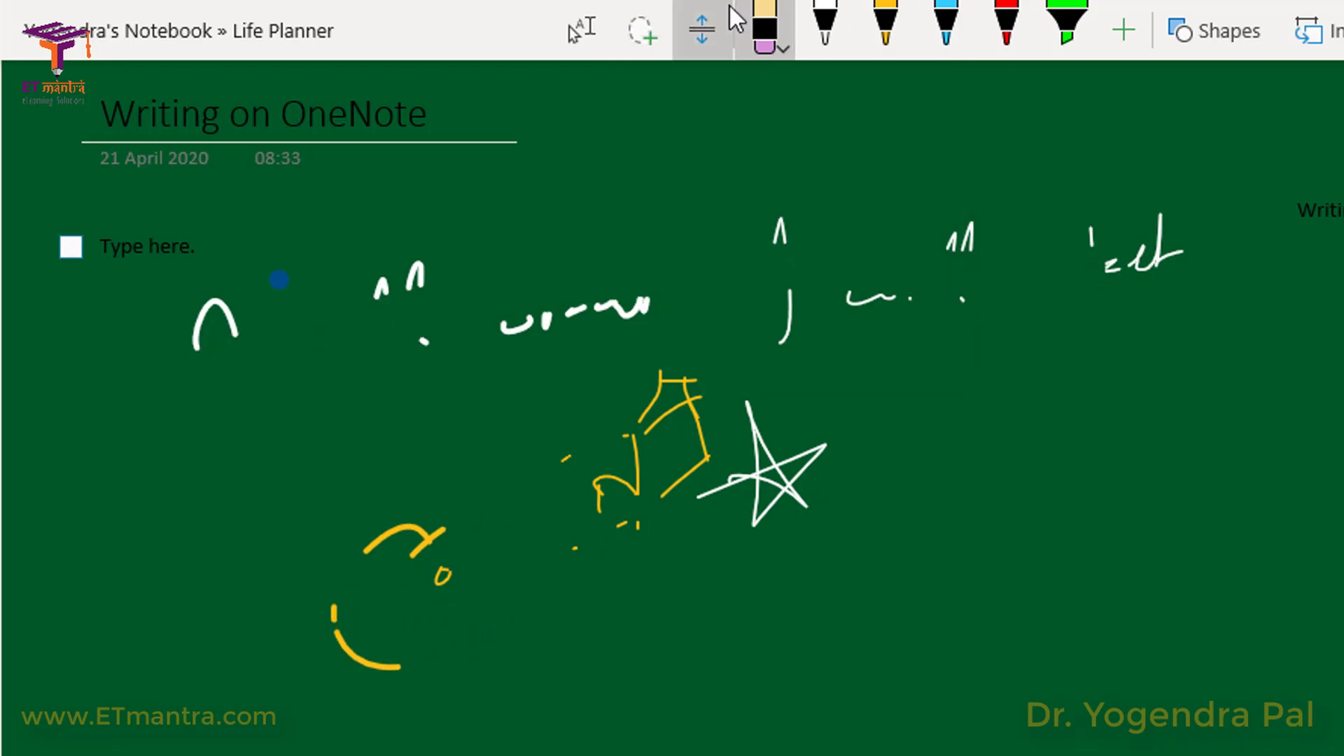
Lasso all the remaining ink and typed notes below the page title and delete them
{"action": "left_click", "coordinate": [764, 31]}
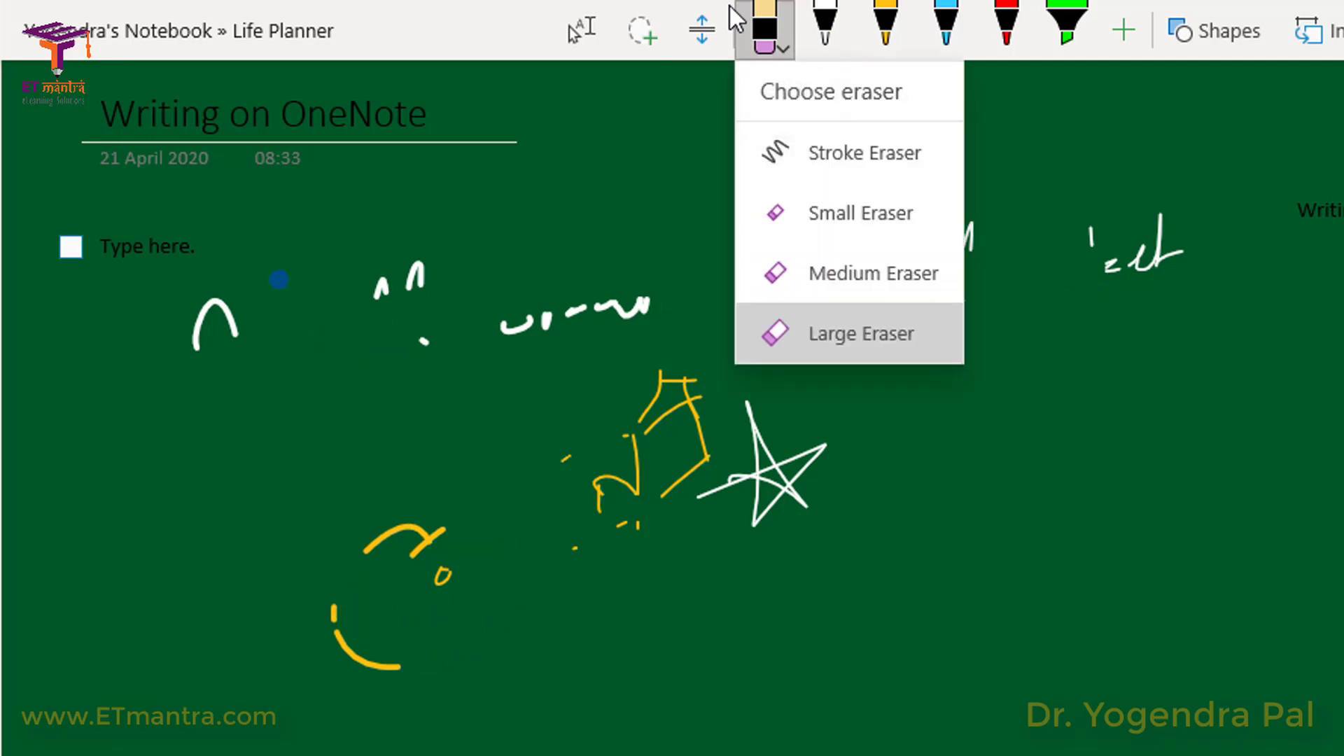
{"action": "left_click", "coordinate": [765, 30]}
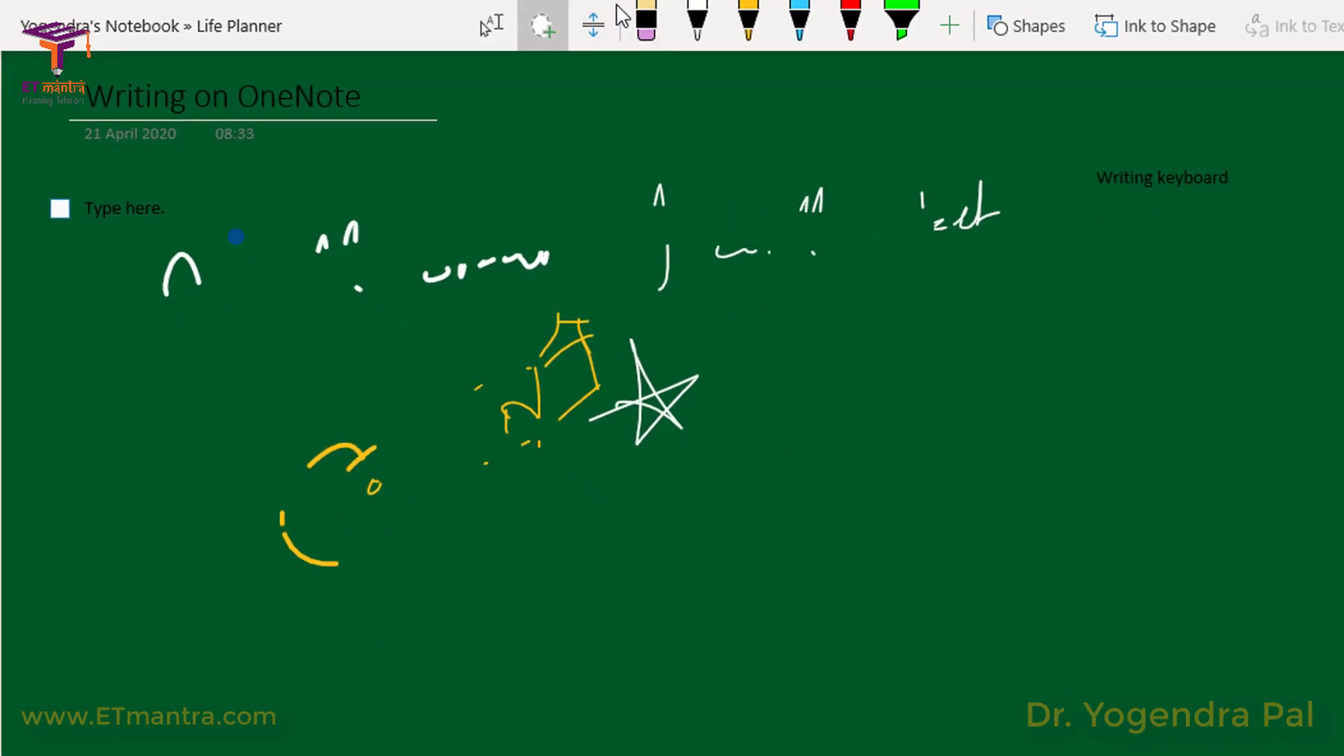
{"action": "mouse_move", "coordinate": [31, 171]}
{"action": "left_mouse_down"}
{"action": "mouse_move", "coordinate": [384, 174]}
{"action": "mouse_move", "coordinate": [1084, 88]}
{"action": "mouse_move", "coordinate": [1328, 213]}
{"action": "mouse_move", "coordinate": [960, 471]}
{"action": "mouse_move", "coordinate": [435, 651]}
{"action": "mouse_move", "coordinate": [128, 565]}
{"action": "mouse_move", "coordinate": [31, 392]}
{"action": "mouse_move", "coordinate": [30, 168]}
{"action": "left_mouse_up"}
{"action": "key", "text": "Delete"}
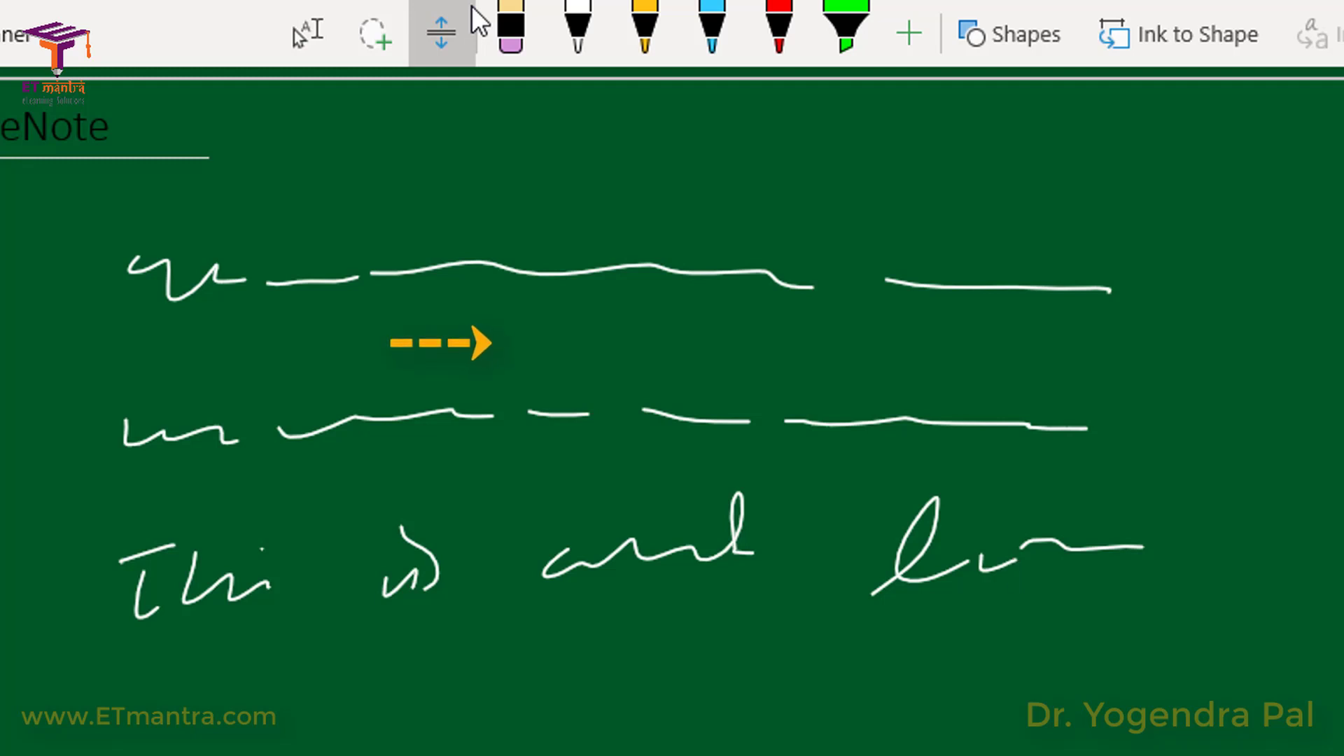
Insert a large vertical space below the first handwritten line, then close it so the lower lines sit directly beneath
{"action": "left_click", "coordinate": [471, 7]}
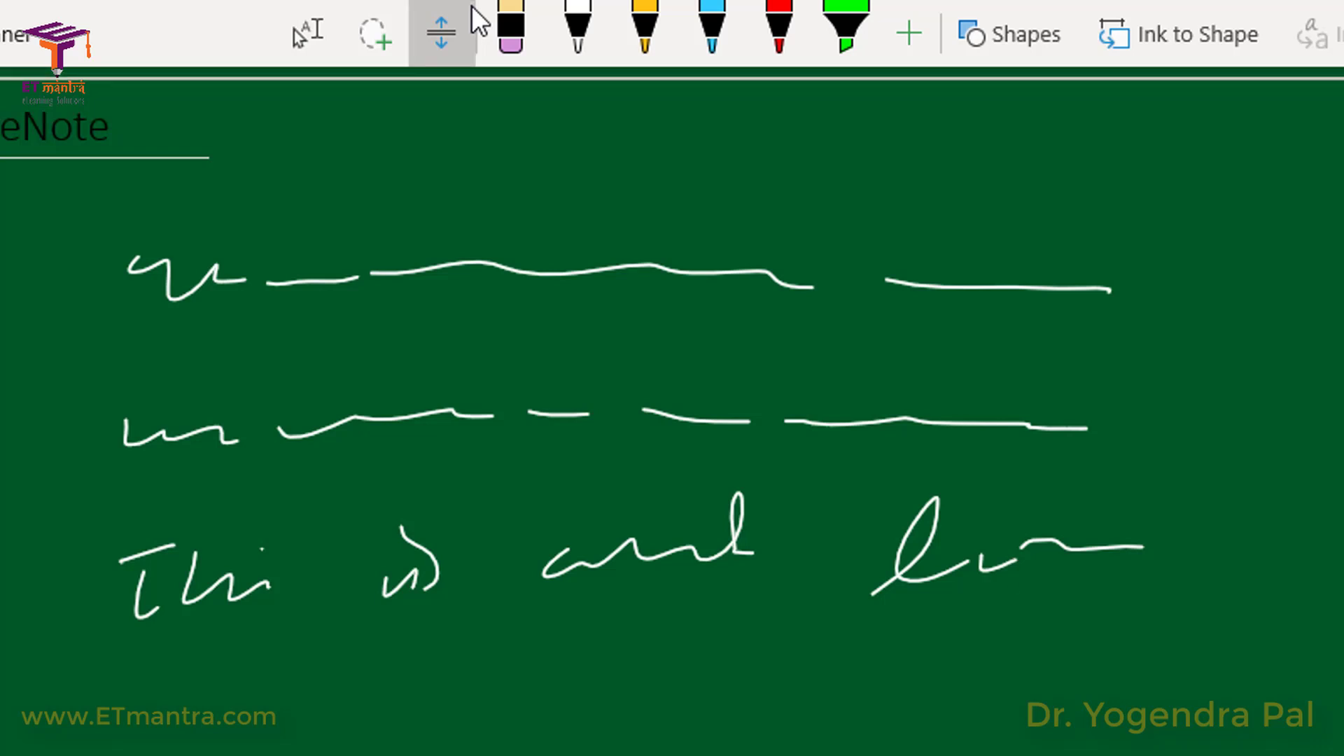
{"action": "left_click_drag", "start_coordinate": [790, 304], "coordinate": [790, 436]}
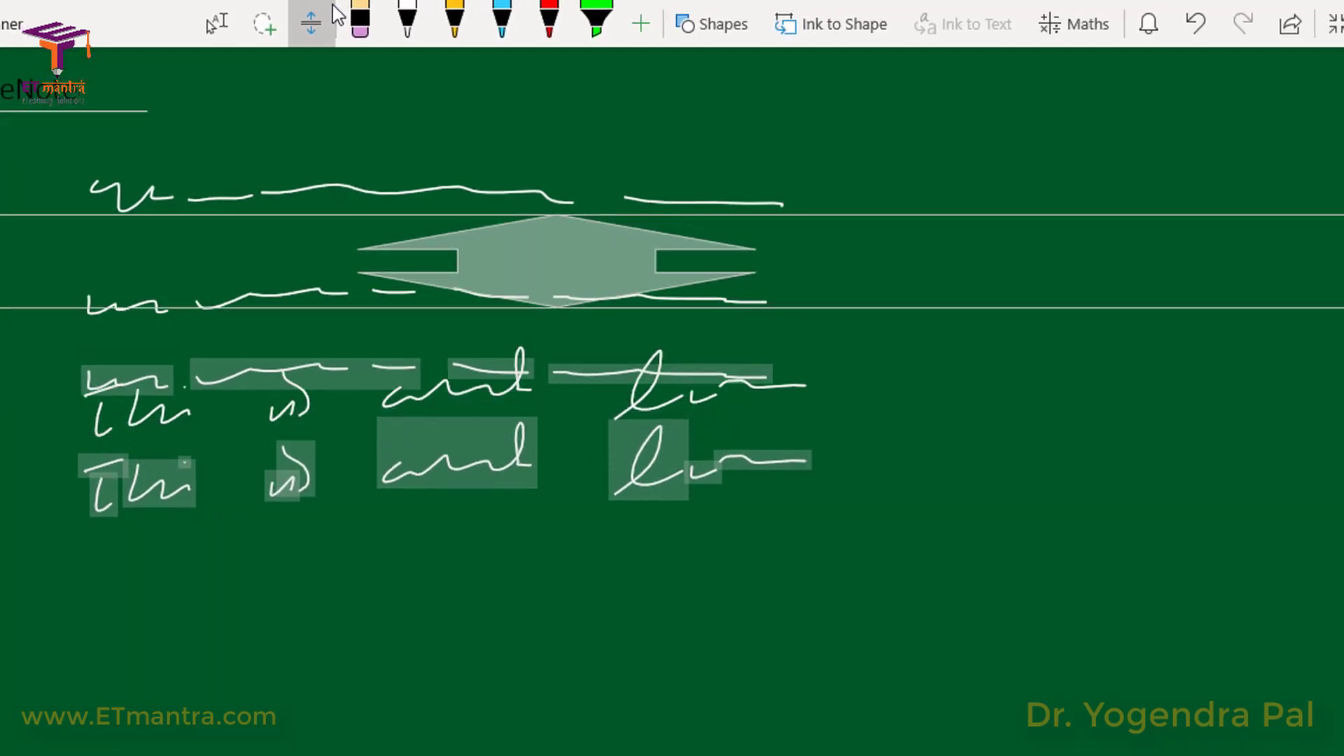
{"action": "left_click_drag", "start_coordinate": [556, 307], "coordinate": [557, 571]}
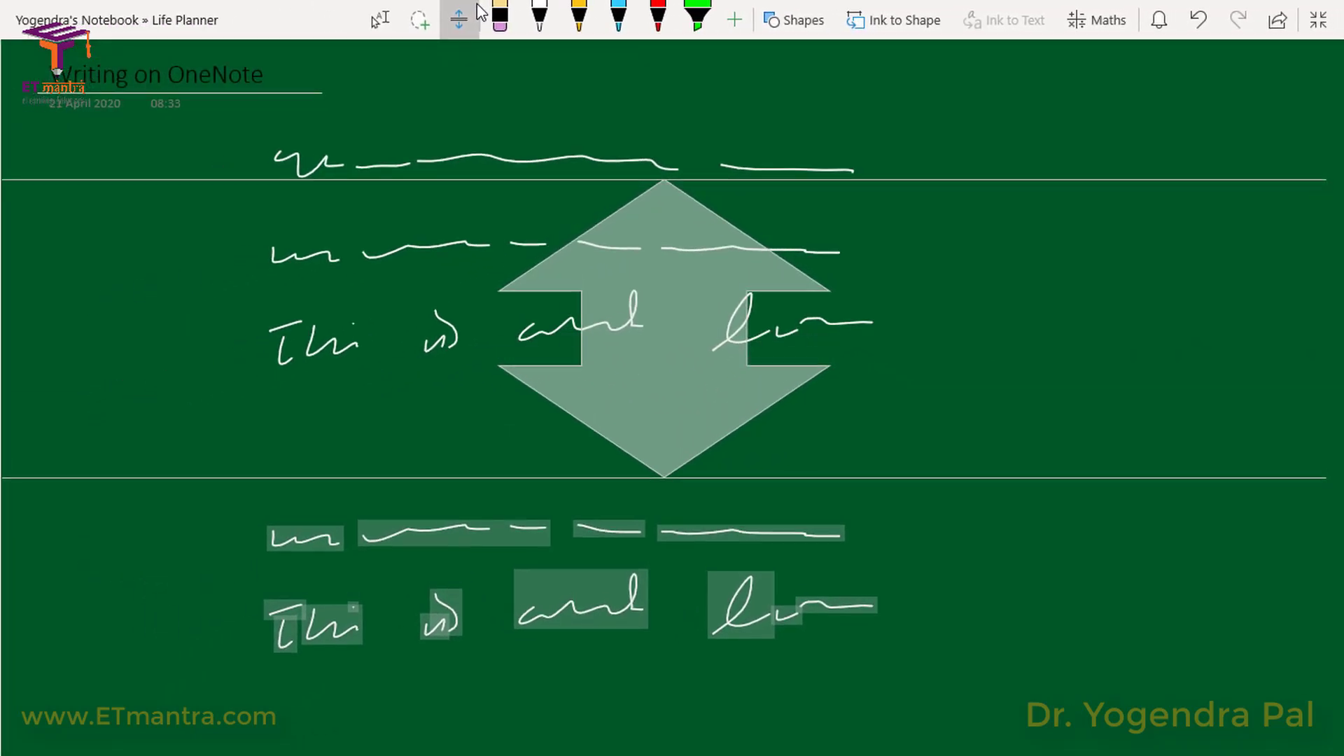
{"action": "left_click_drag", "start_coordinate": [665, 478], "coordinate": [664, 503]}
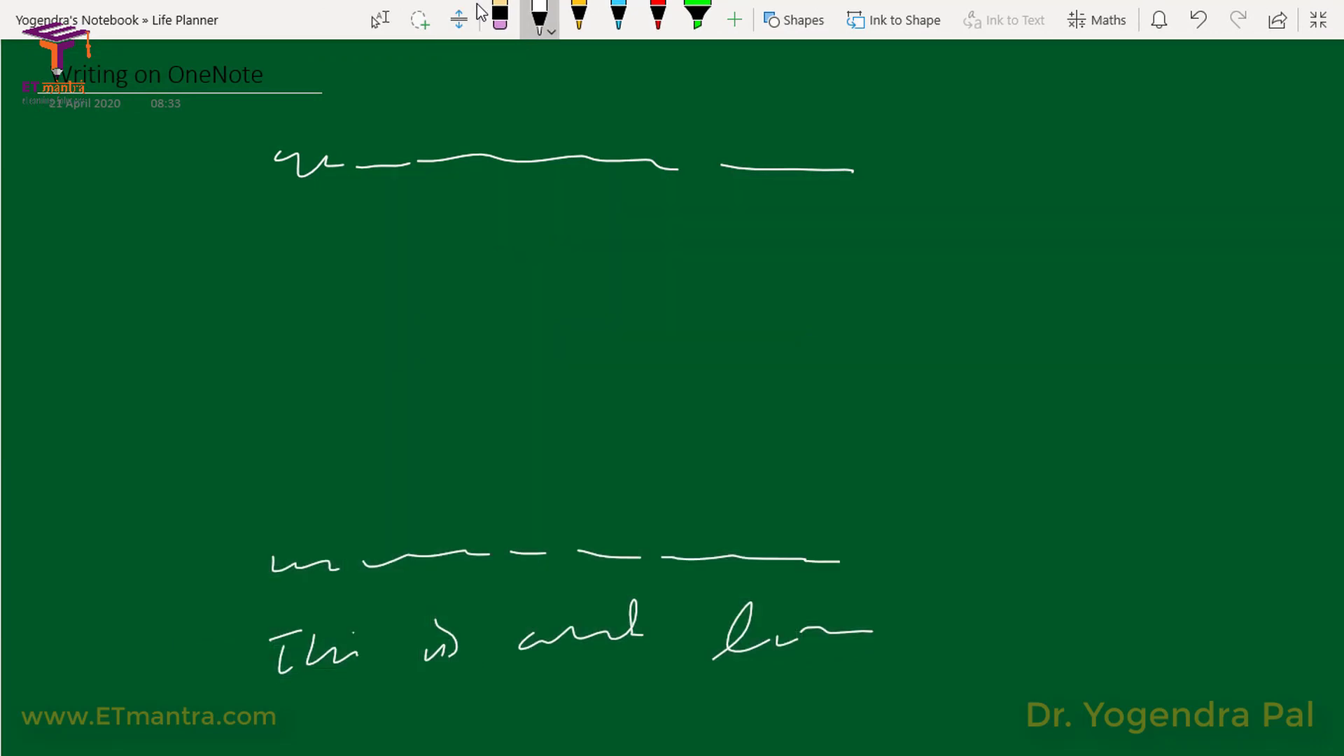
{"action": "left_click", "coordinate": [474, 12]}
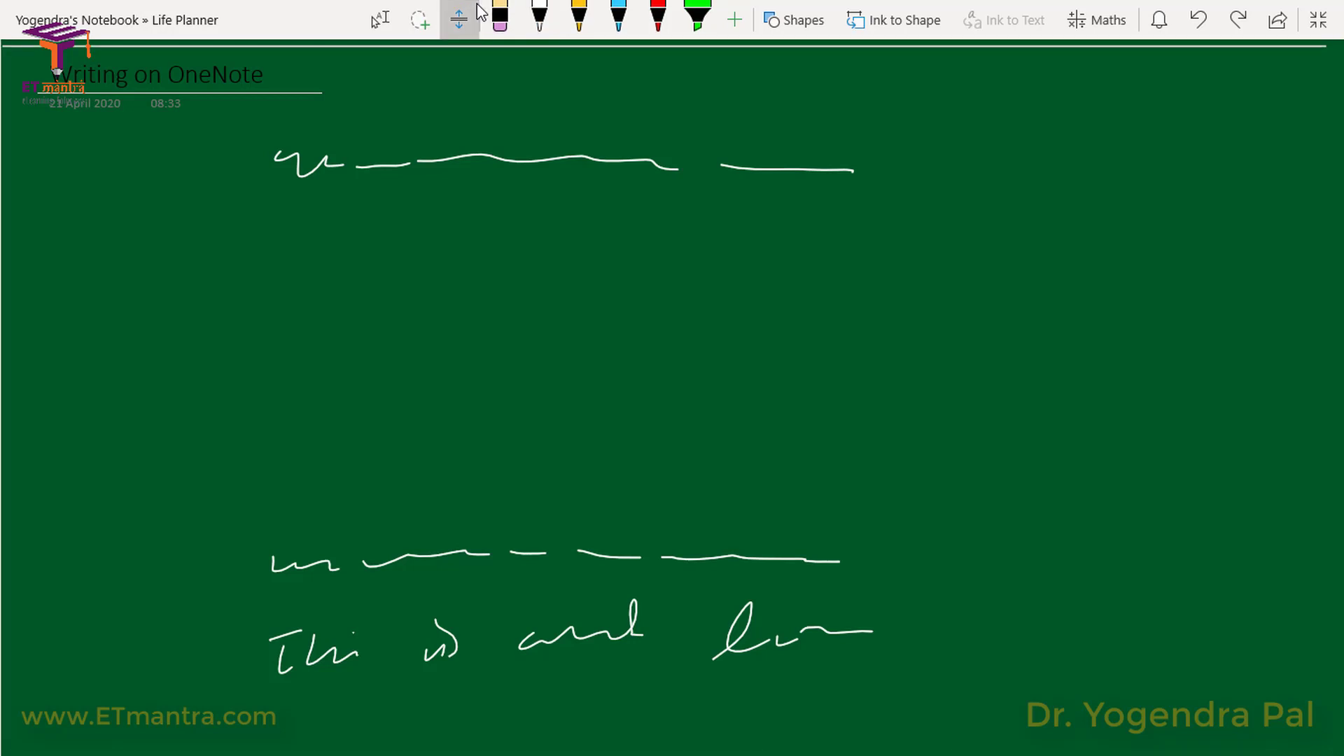
{"action": "left_click_drag", "start_coordinate": [664, 516], "coordinate": [664, 175]}
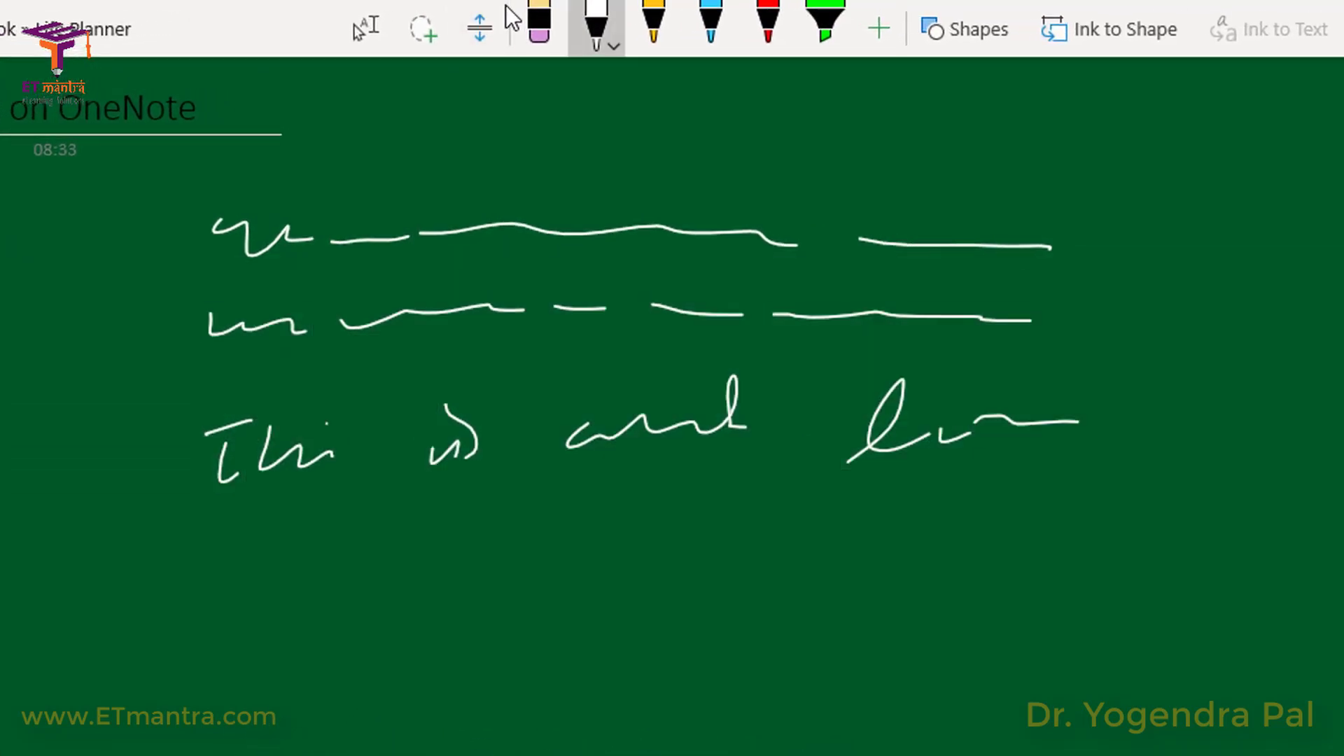
Insert vertical space above the second handwritten line and a larger space above the third
{"action": "left_click", "coordinate": [505, 6]}
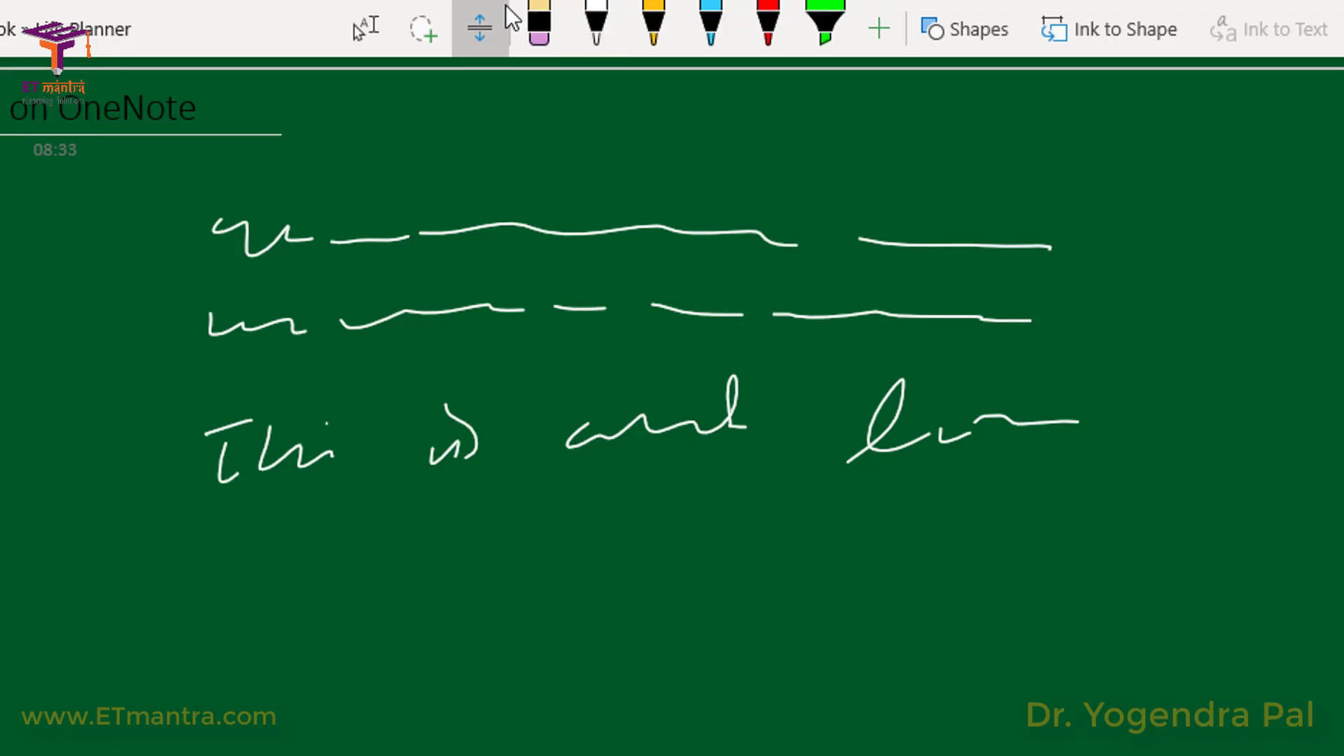
{"action": "left_click_drag", "start_coordinate": [664, 276], "coordinate": [664, 341]}
{"action": "left_click_drag", "start_coordinate": [777, 406], "coordinate": [777, 523]}
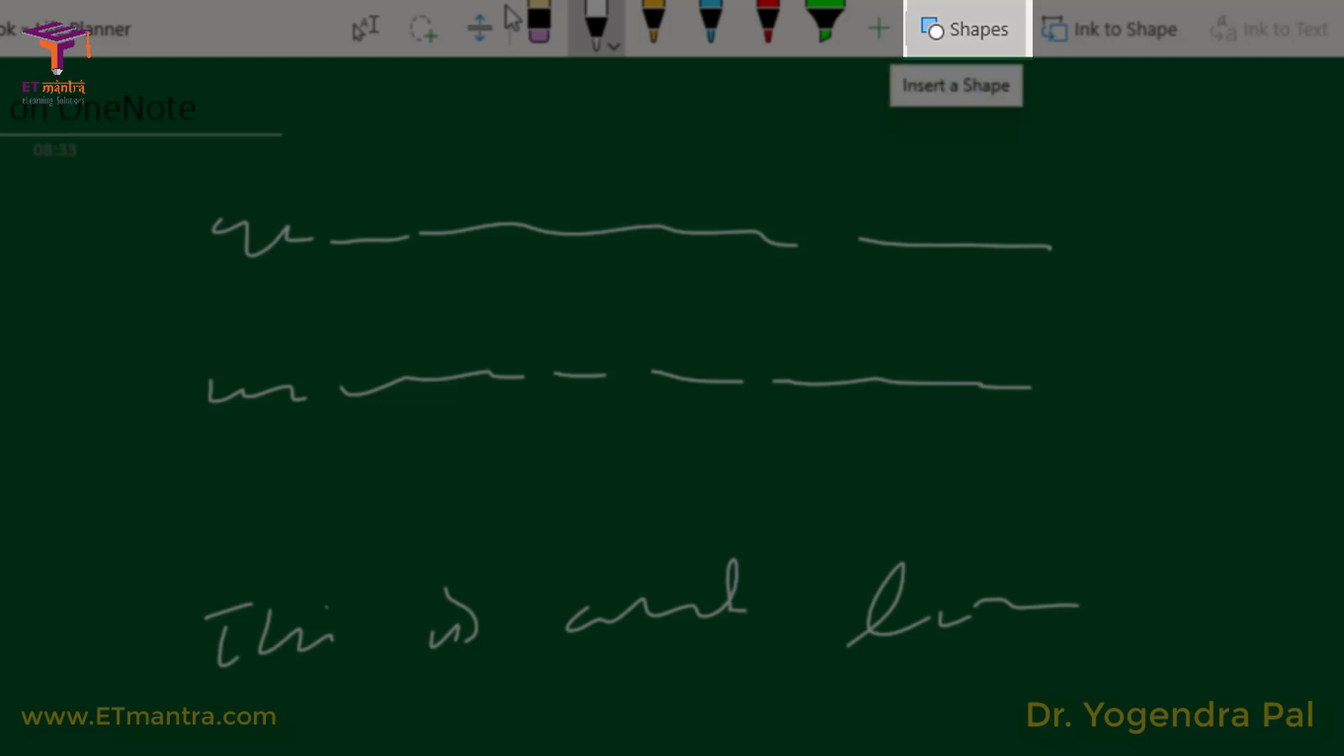
Insert a two-axis X-Y graph beside the handwritten lines and make it taller and narrower
{"action": "left_click", "coordinate": [964, 29]}
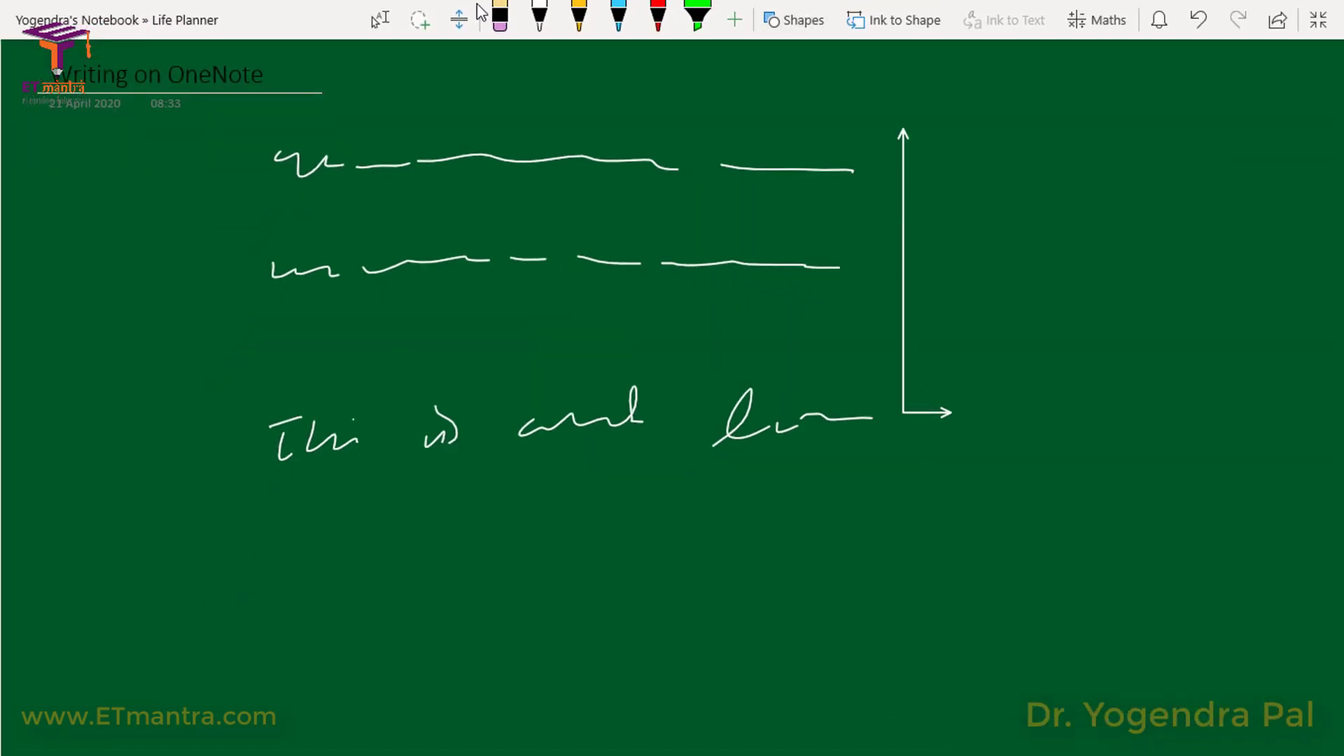
{"action": "left_click_drag", "start_coordinate": [951, 413], "coordinate": [1236, 413]}
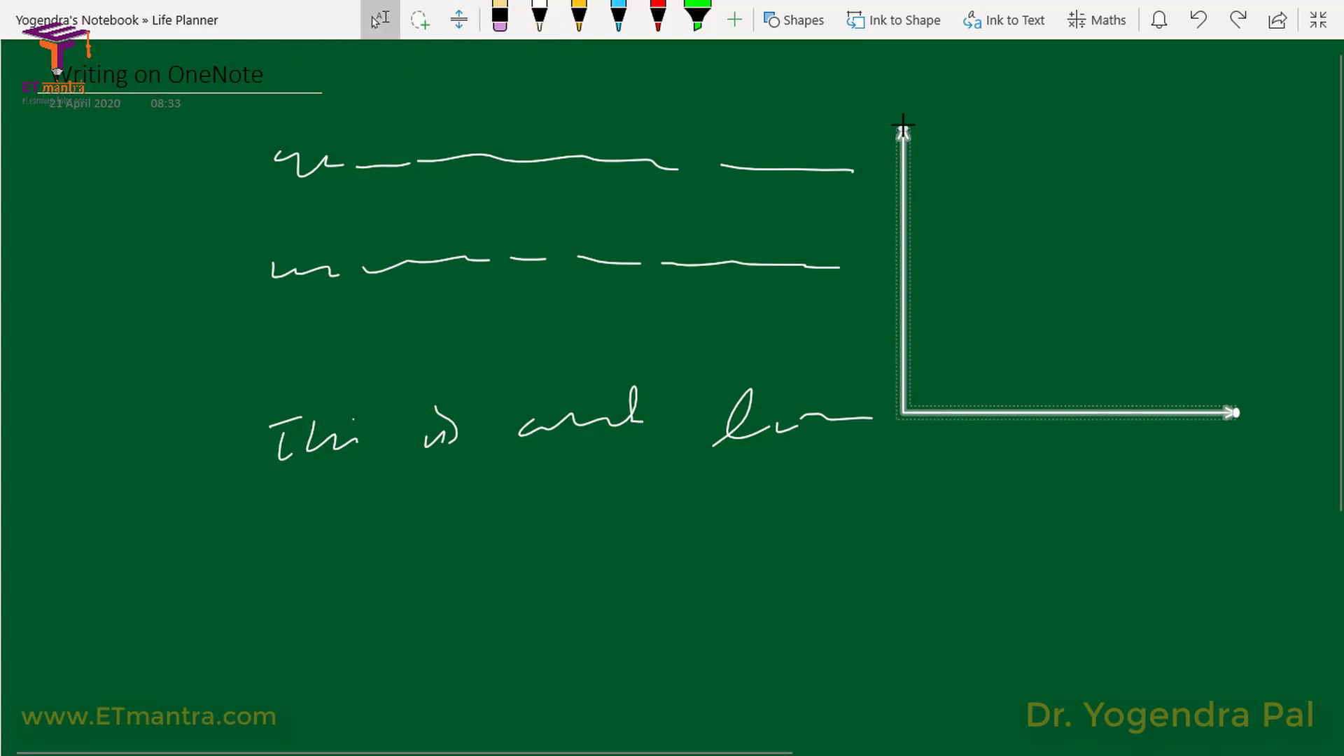
{"action": "left_click_drag", "start_coordinate": [903, 128], "coordinate": [926, 83]}
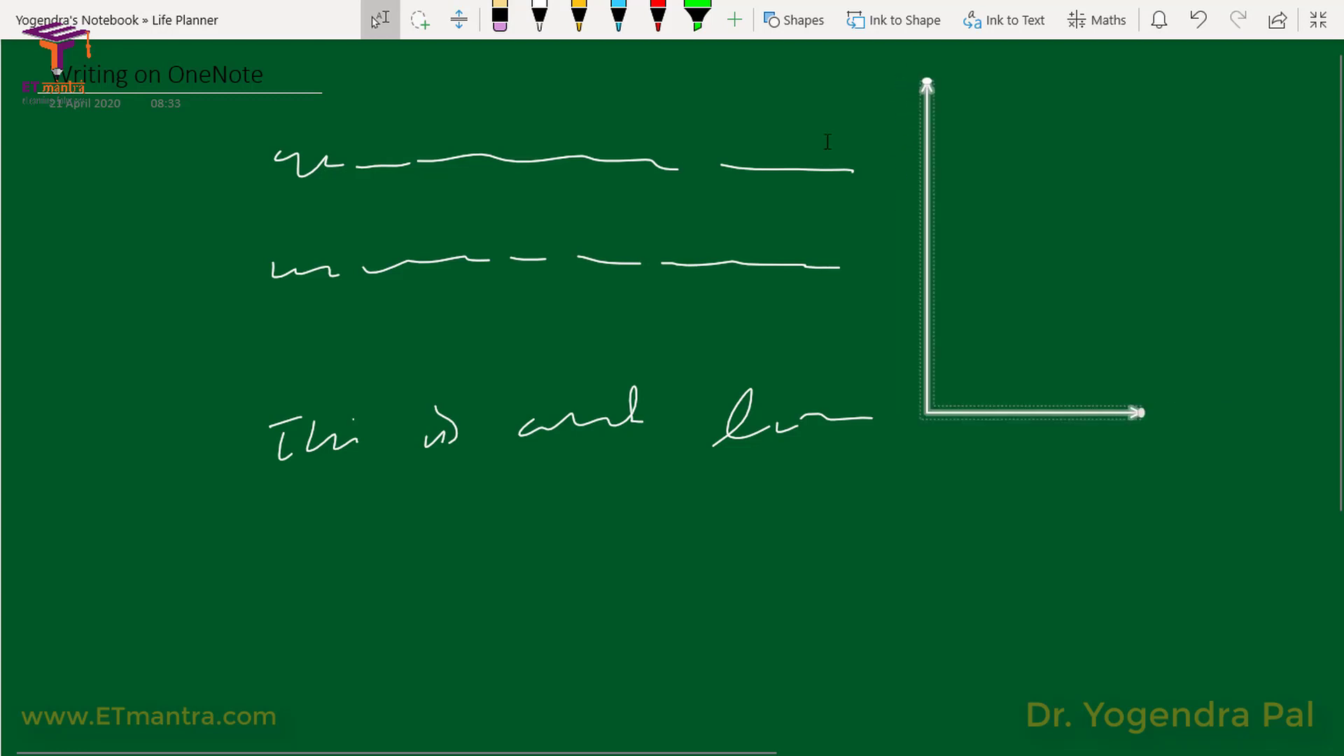
Insert a wide parallelogram over the lower handwritten lines and lower its upper edge to just above the third line
{"action": "left_click", "coordinate": [788, 32]}
{"action": "left_click", "coordinate": [931, 299]}
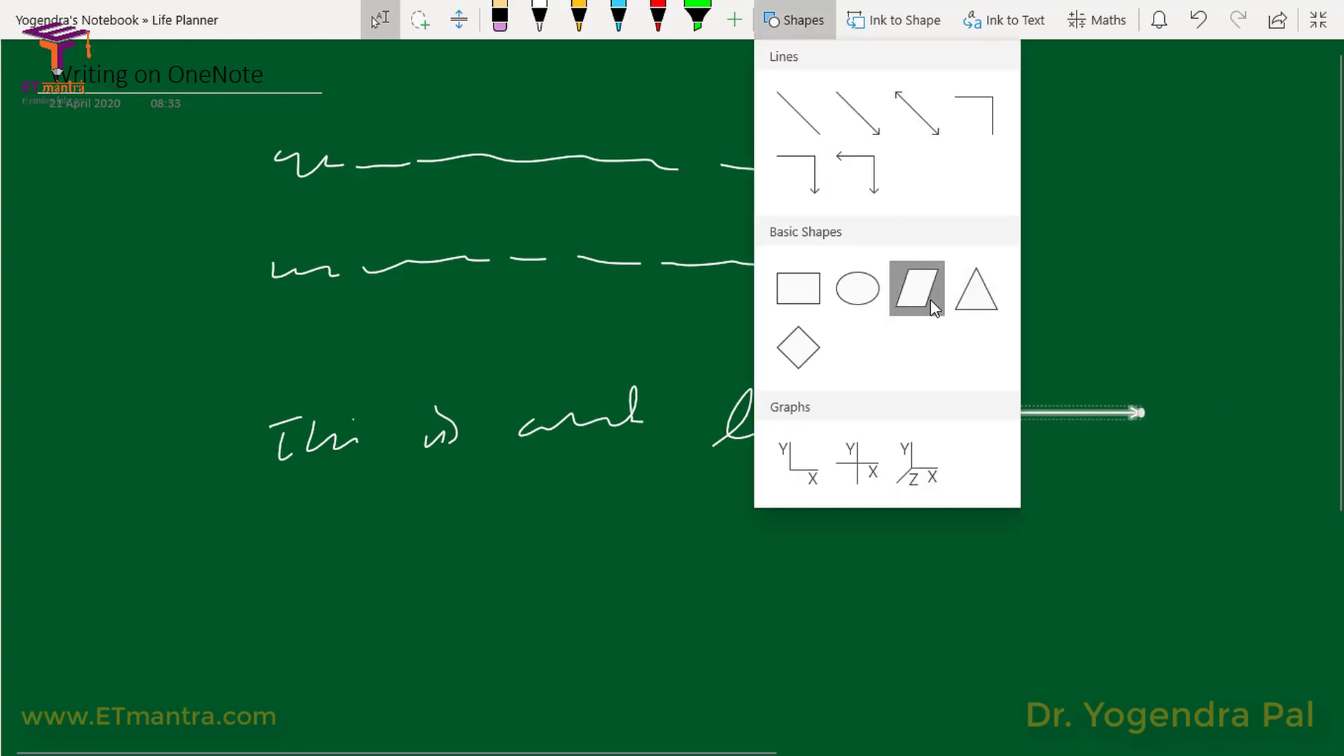
{"action": "left_click_drag", "start_coordinate": [112, 243], "coordinate": [800, 610]}
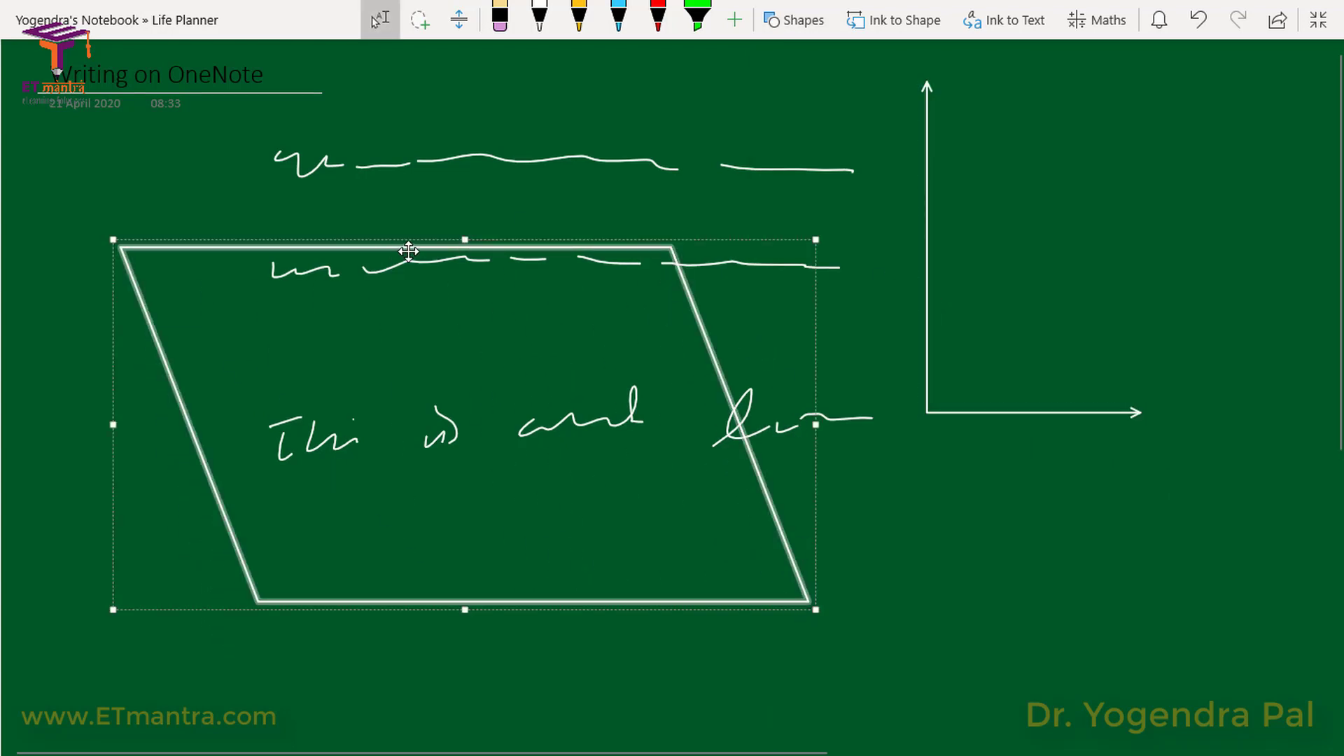
{"action": "left_click_drag", "start_coordinate": [462, 254], "coordinate": [462, 349]}
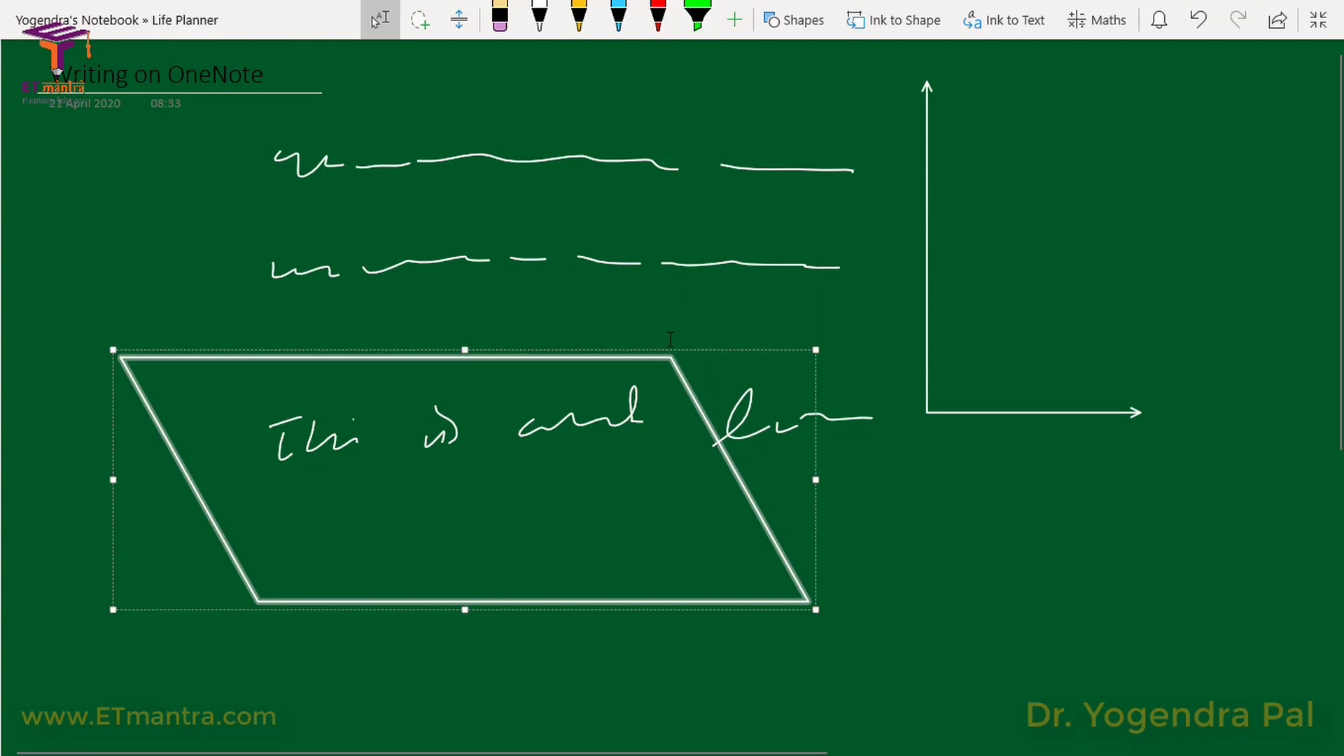
Select all the ink and shapes on the page and delete them
{"action": "key", "text": "ctrl+a"}
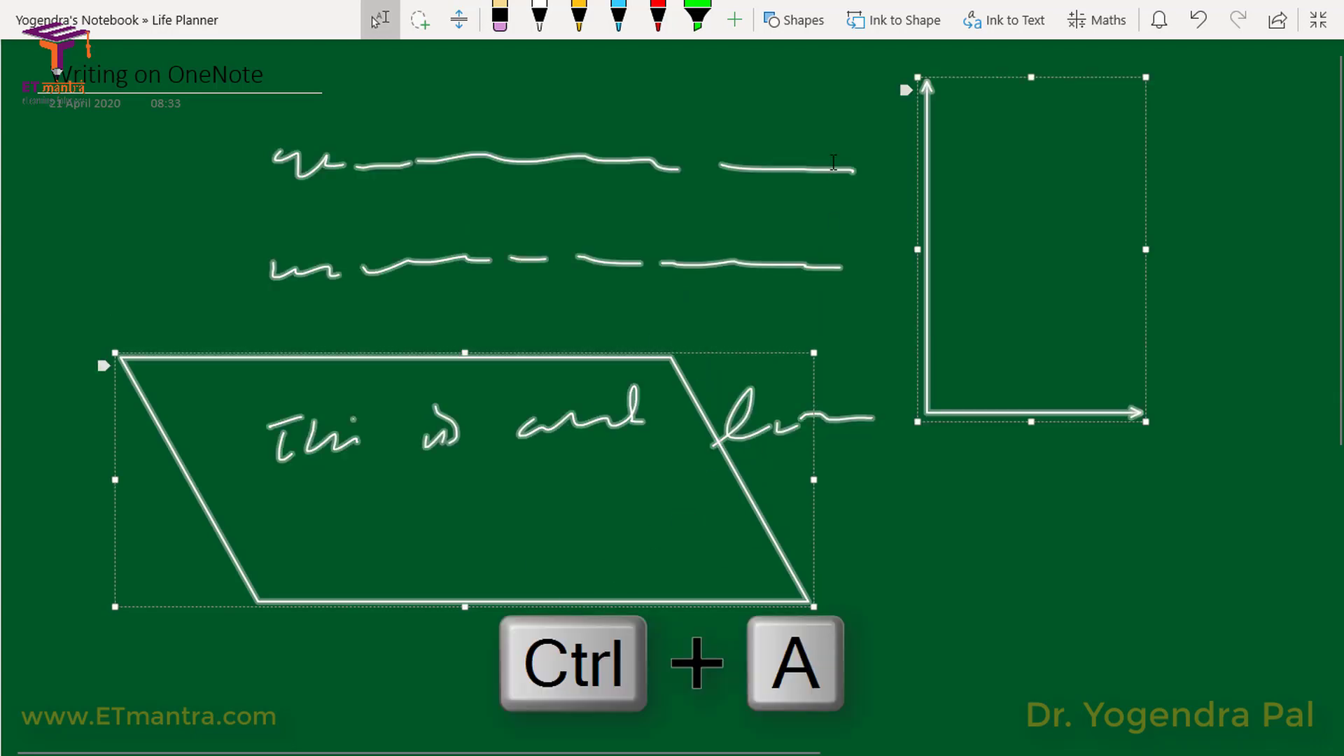
{"action": "key", "text": "Delete"}
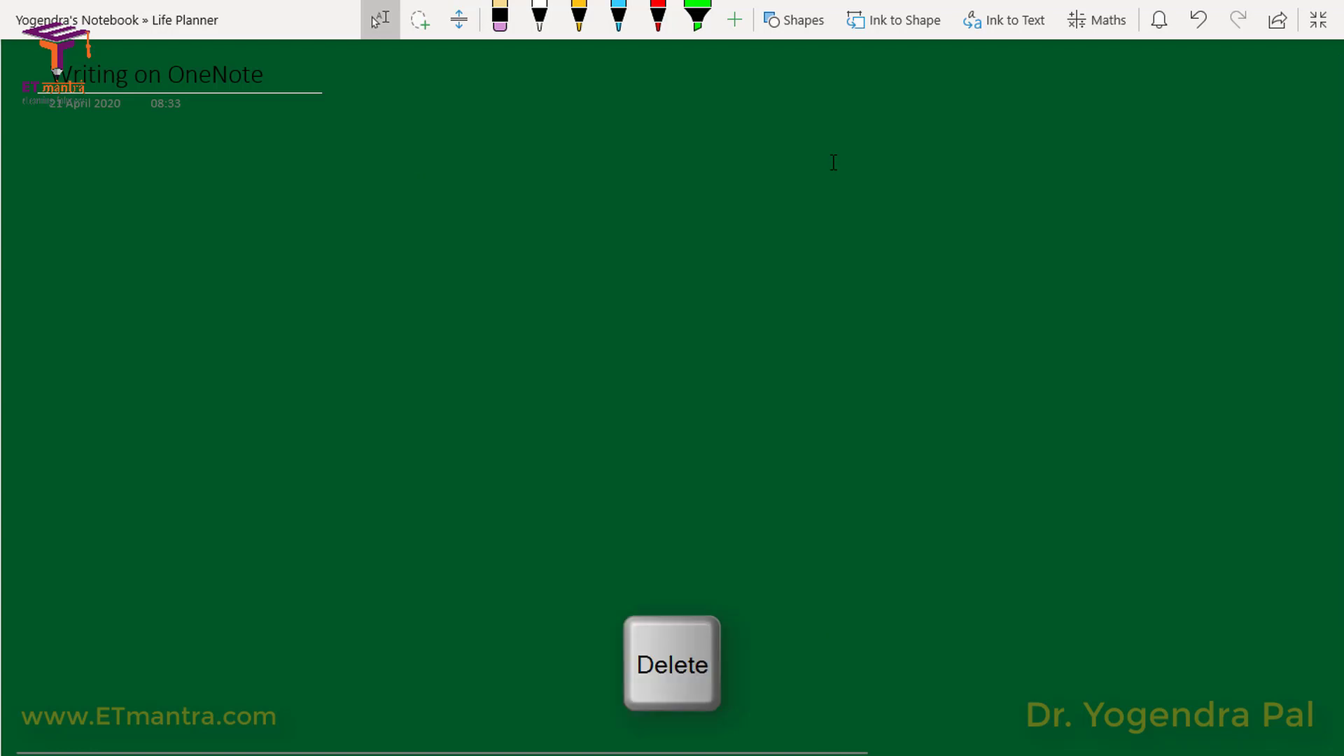
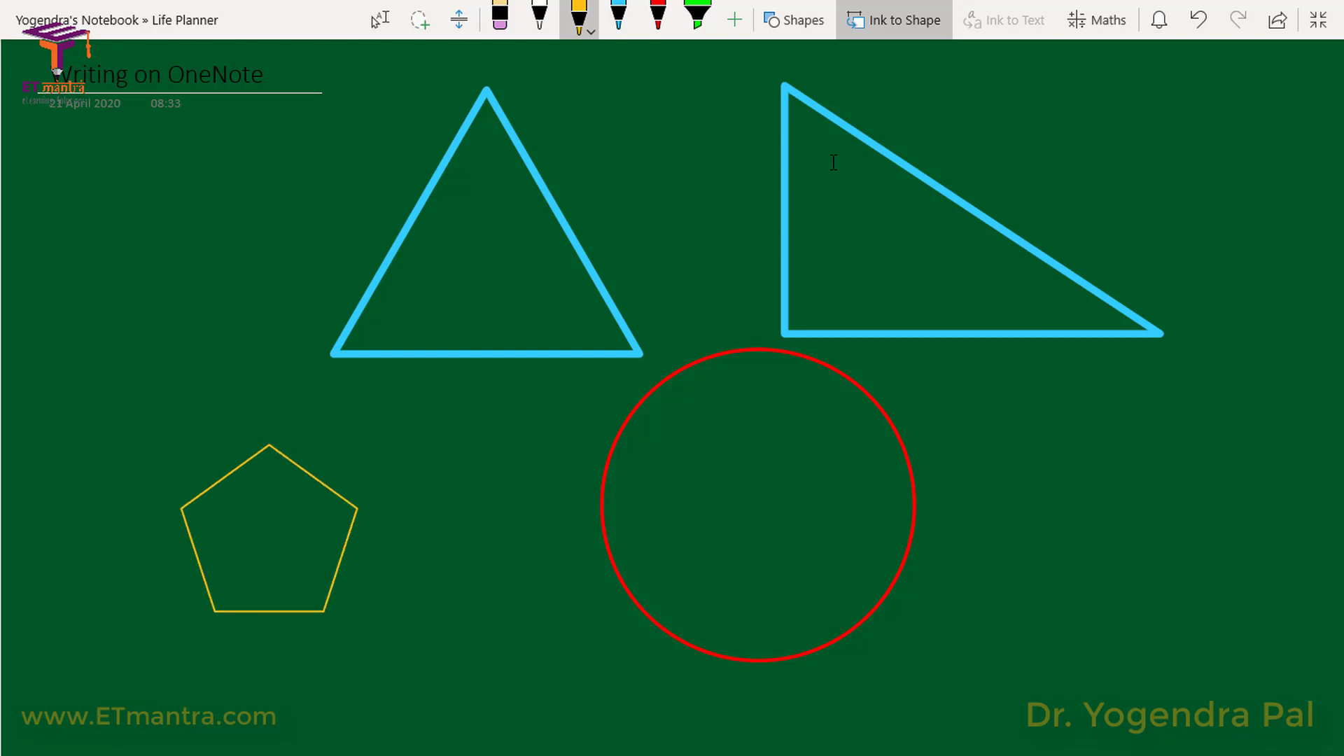
Draw a star, a square, a parallelogram and a small hexagon in yellow with Ink to Shape on
{"action": "mouse_move", "coordinate": [408, 460]}
{"action": "left_mouse_down"}
{"action": "mouse_move", "coordinate": [577, 432]}
{"action": "mouse_move", "coordinate": [469, 438]}
{"action": "mouse_move", "coordinate": [528, 487]}
{"action": "mouse_move", "coordinate": [418, 458]}
{"action": "left_mouse_up"}
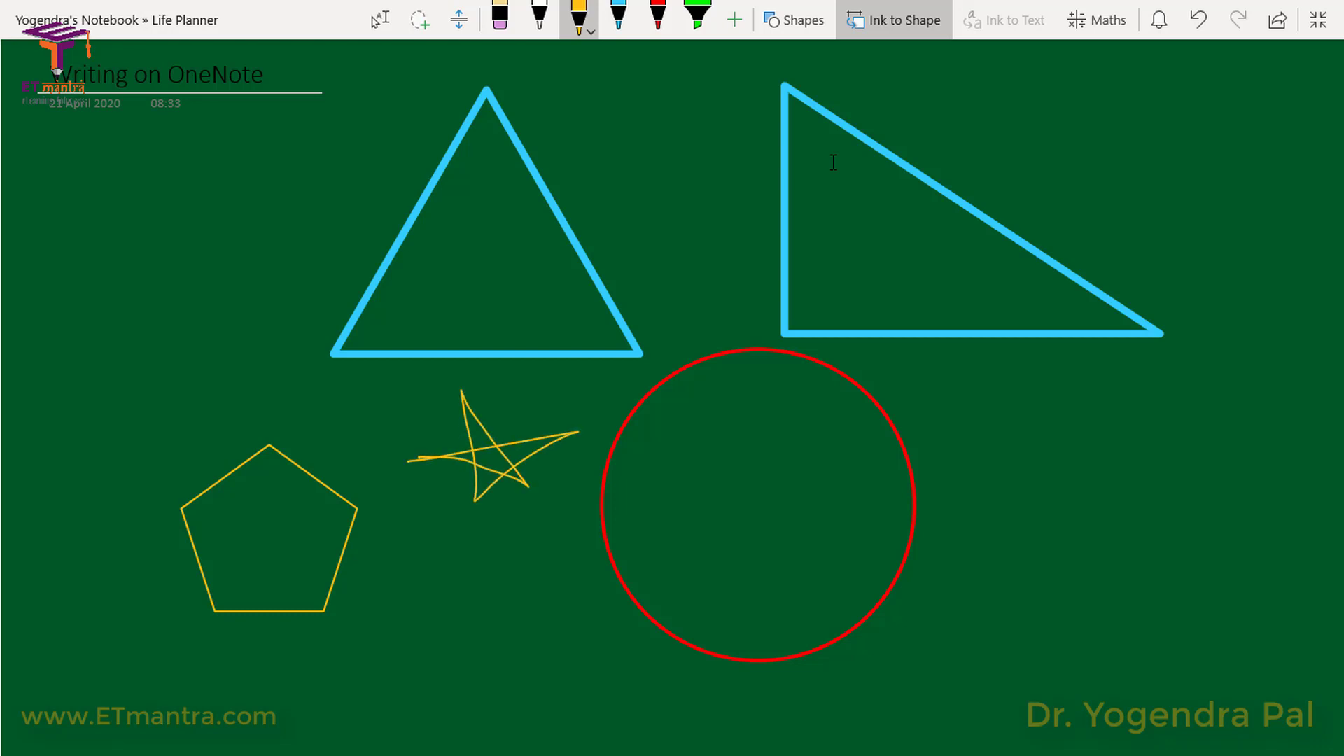
{"action": "mouse_move", "coordinate": [674, 418]}
{"action": "left_mouse_down"}
{"action": "mouse_move", "coordinate": [680, 550]}
{"action": "mouse_move", "coordinate": [804, 455]}
{"action": "mouse_move", "coordinate": [676, 417]}
{"action": "left_mouse_up"}
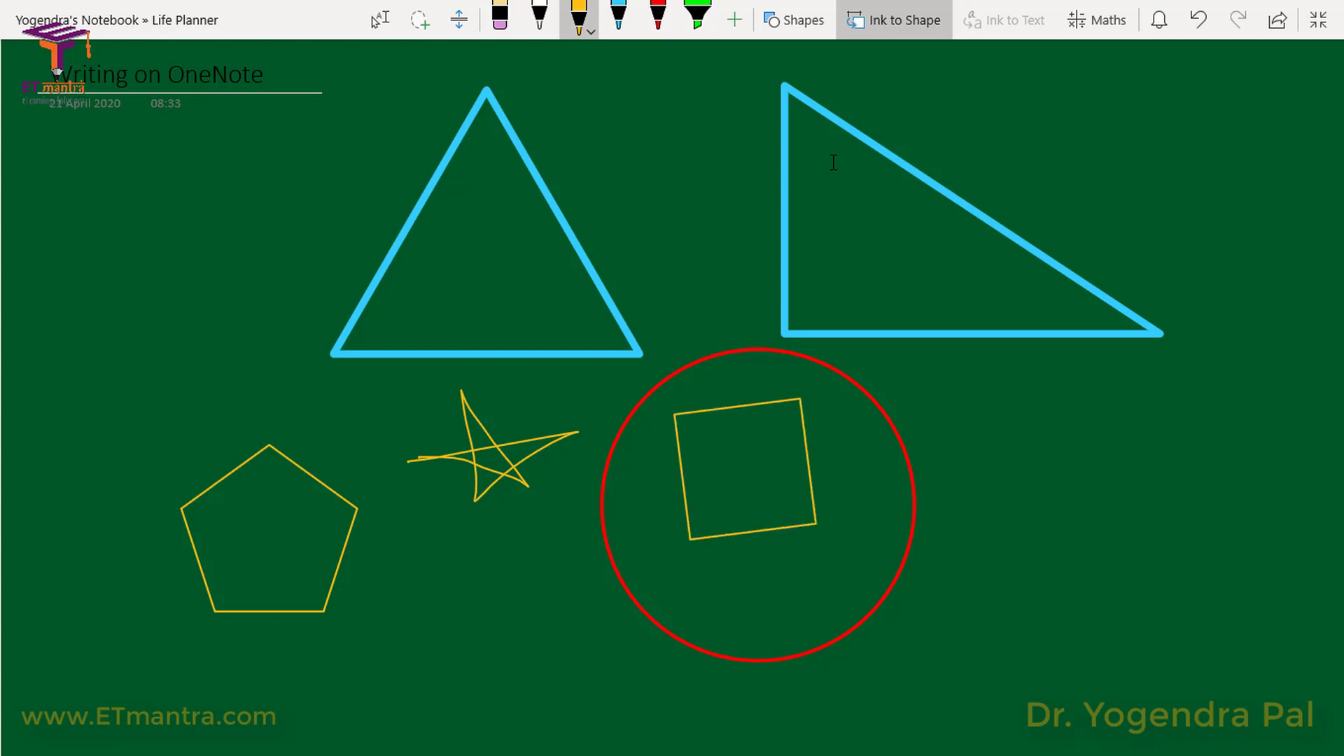
{"action": "mouse_move", "coordinate": [942, 386]}
{"action": "left_mouse_down"}
{"action": "mouse_move", "coordinate": [970, 494]}
{"action": "mouse_move", "coordinate": [1206, 430]}
{"action": "mouse_move", "coordinate": [1182, 381]}
{"action": "mouse_move", "coordinate": [948, 402]}
{"action": "left_mouse_up"}
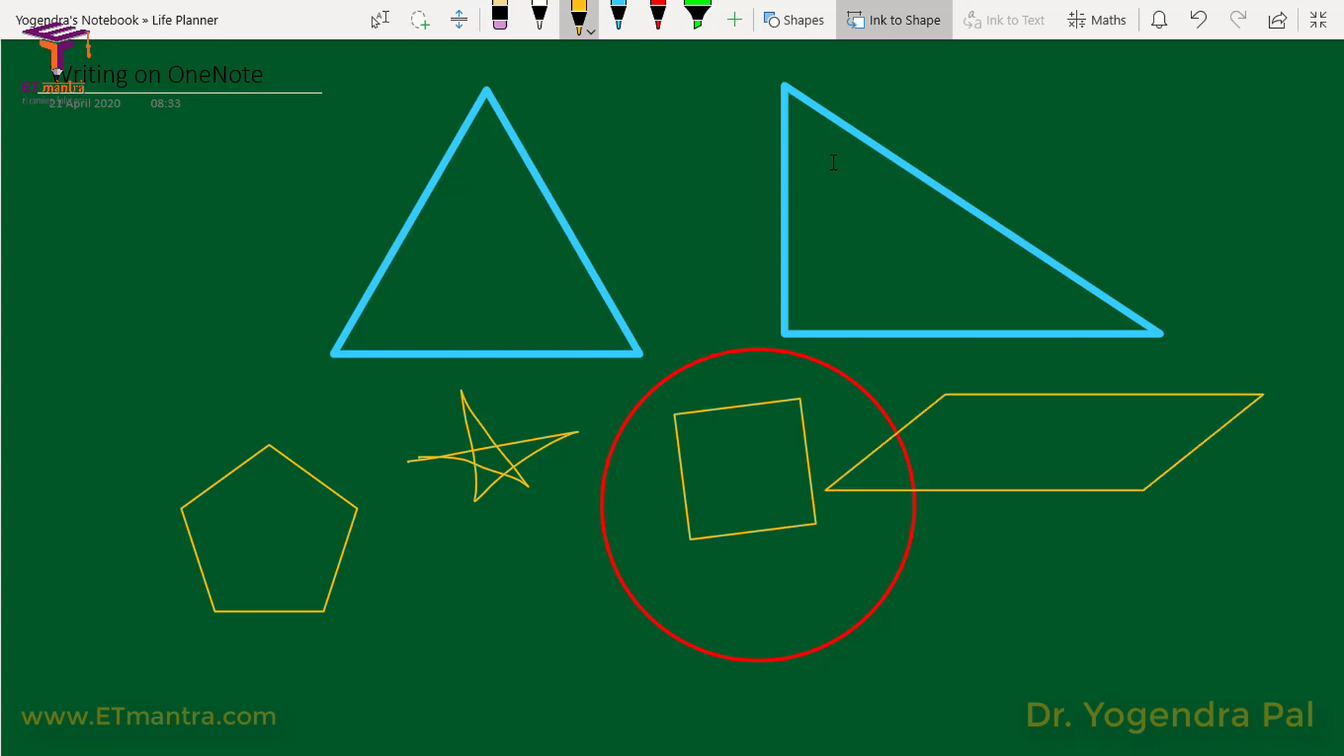
{"action": "mouse_move", "coordinate": [170, 176]}
{"action": "left_mouse_down"}
{"action": "mouse_move", "coordinate": [122, 228]}
{"action": "mouse_move", "coordinate": [172, 263]}
{"action": "mouse_move", "coordinate": [233, 255]}
{"action": "mouse_move", "coordinate": [277, 208]}
{"action": "mouse_move", "coordinate": [233, 174]}
{"action": "mouse_move", "coordinate": [168, 175]}
{"action": "left_mouse_up"}
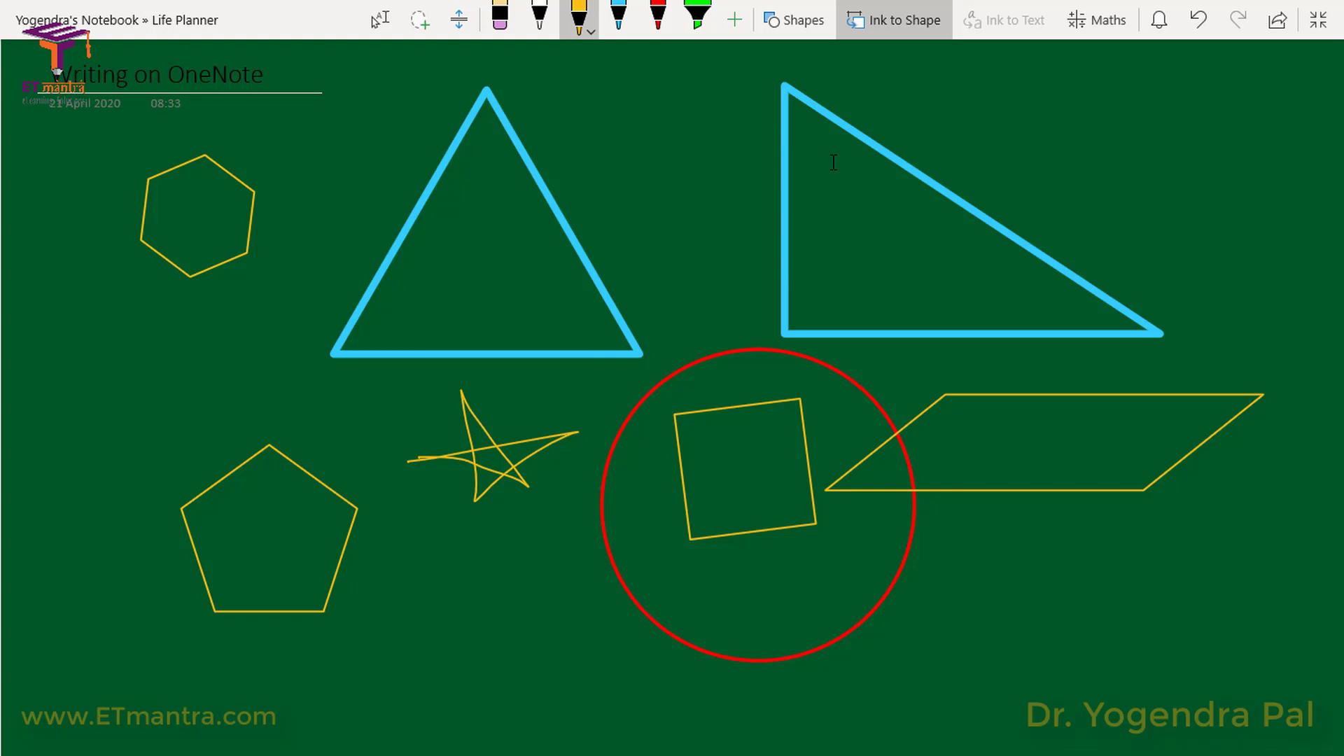
Draw three yellow circles: one between the blue triangles, one inside the right-angled triangle and one beyond its sloping side
{"action": "mouse_move", "coordinate": [658, 98]}
{"action": "left_mouse_down"}
{"action": "mouse_move", "coordinate": [718, 175]}
{"action": "mouse_move", "coordinate": [655, 91]}
{"action": "left_mouse_up"}
{"action": "left_click_drag", "start_coordinate": [855, 203], "coordinate": [855, 204]}
{"action": "mouse_move", "coordinate": [1073, 159]}
{"action": "left_mouse_down"}
{"action": "mouse_move", "coordinate": [1050, 225]}
{"action": "mouse_move", "coordinate": [1071, 157]}
{"action": "left_mouse_up"}
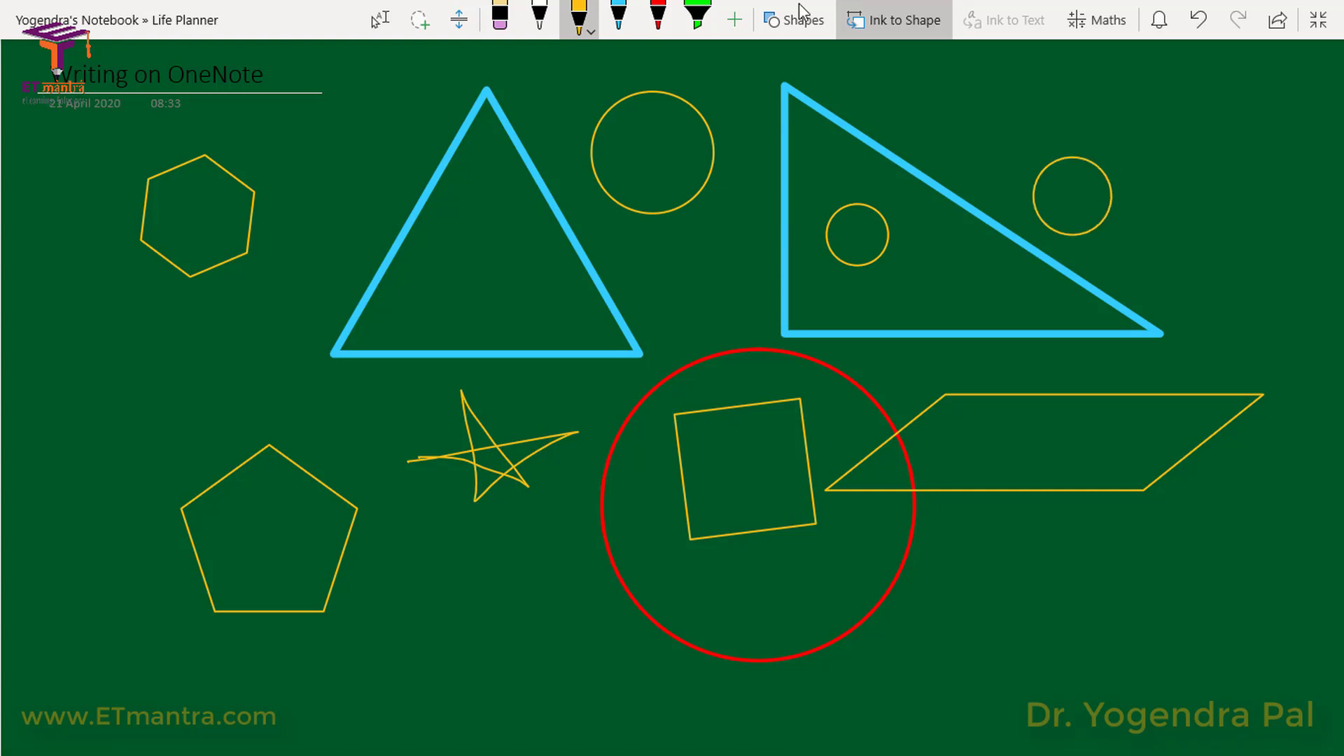
Draw two right-pointing yellow arrows between the hexagon and the pentagon, with Ink to Shape turned off for the last arrowhead
{"action": "mouse_move", "coordinate": [52, 379]}
{"action": "left_mouse_down"}
{"action": "mouse_move", "coordinate": [250, 354]}
{"action": "mouse_move", "coordinate": [218, 366]}
{"action": "left_mouse_up"}
{"action": "mouse_move", "coordinate": [182, 323]}
{"action": "left_mouse_down"}
{"action": "mouse_move", "coordinate": [294, 283]}
{"action": "mouse_move", "coordinate": [301, 319]}
{"action": "left_mouse_up"}
{"action": "mouse_move", "coordinate": [220, 333]}
{"action": "left_mouse_down"}
{"action": "mouse_move", "coordinate": [258, 350]}
{"action": "mouse_move", "coordinate": [220, 378]}
{"action": "left_mouse_up"}
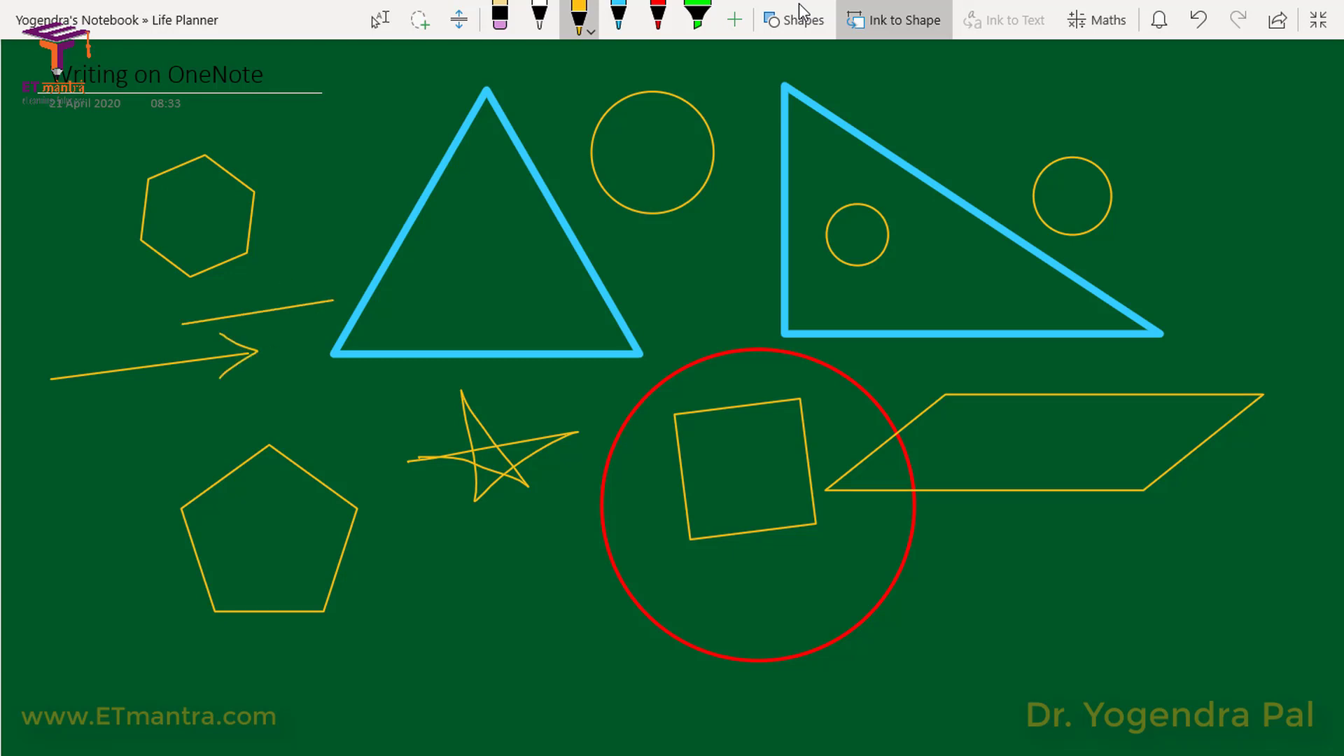
{"action": "left_click_drag", "start_coordinate": [312, 287], "coordinate": [340, 305]}
{"action": "left_click_drag", "start_coordinate": [340, 305], "coordinate": [318, 318]}
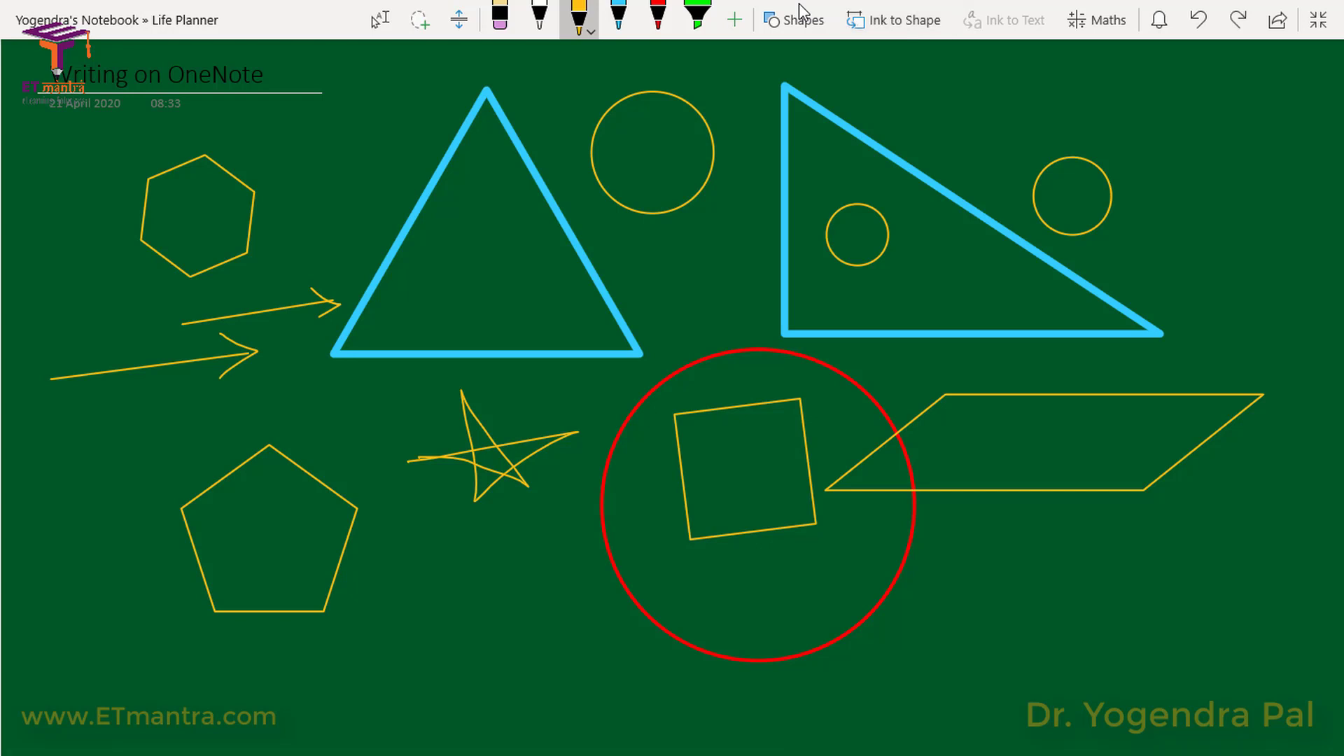
Undo the heads of both arrows and redo them
{"action": "left_click", "coordinate": [1198, 19]}
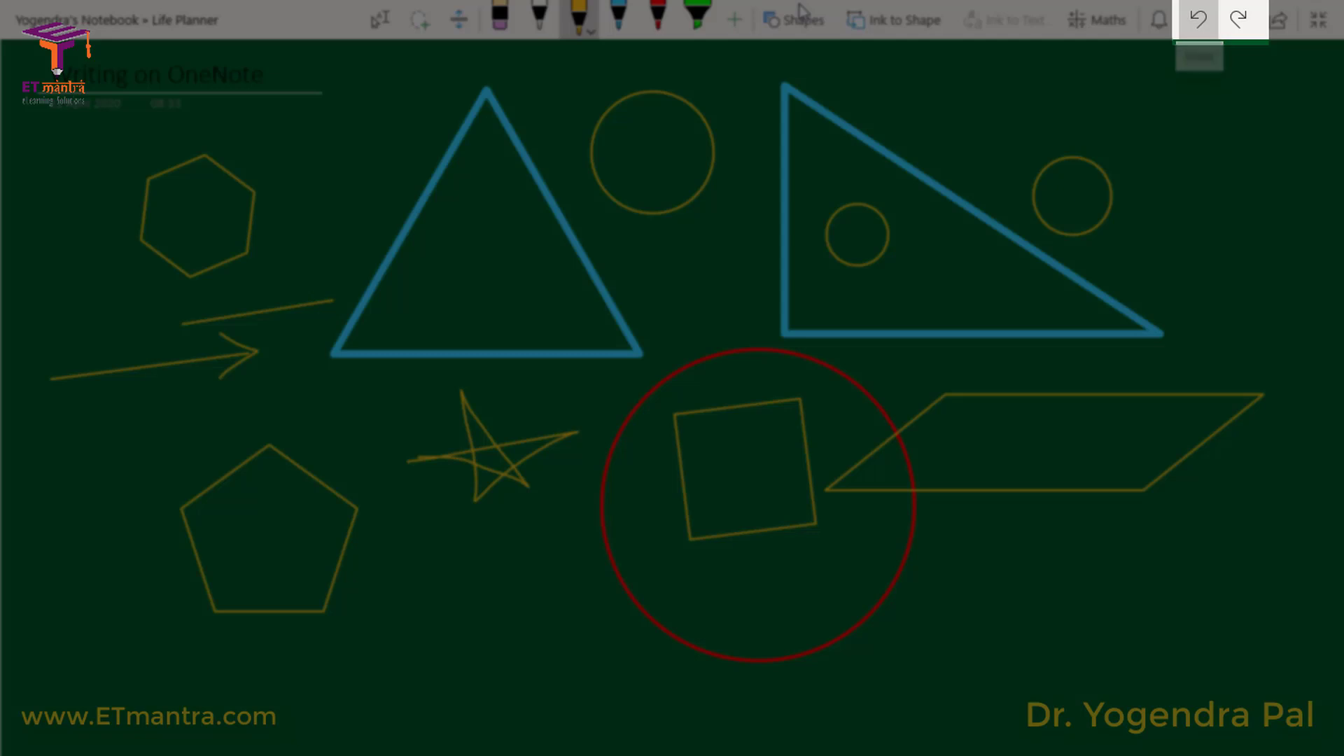
{"action": "key", "text": "ctrl+z"}
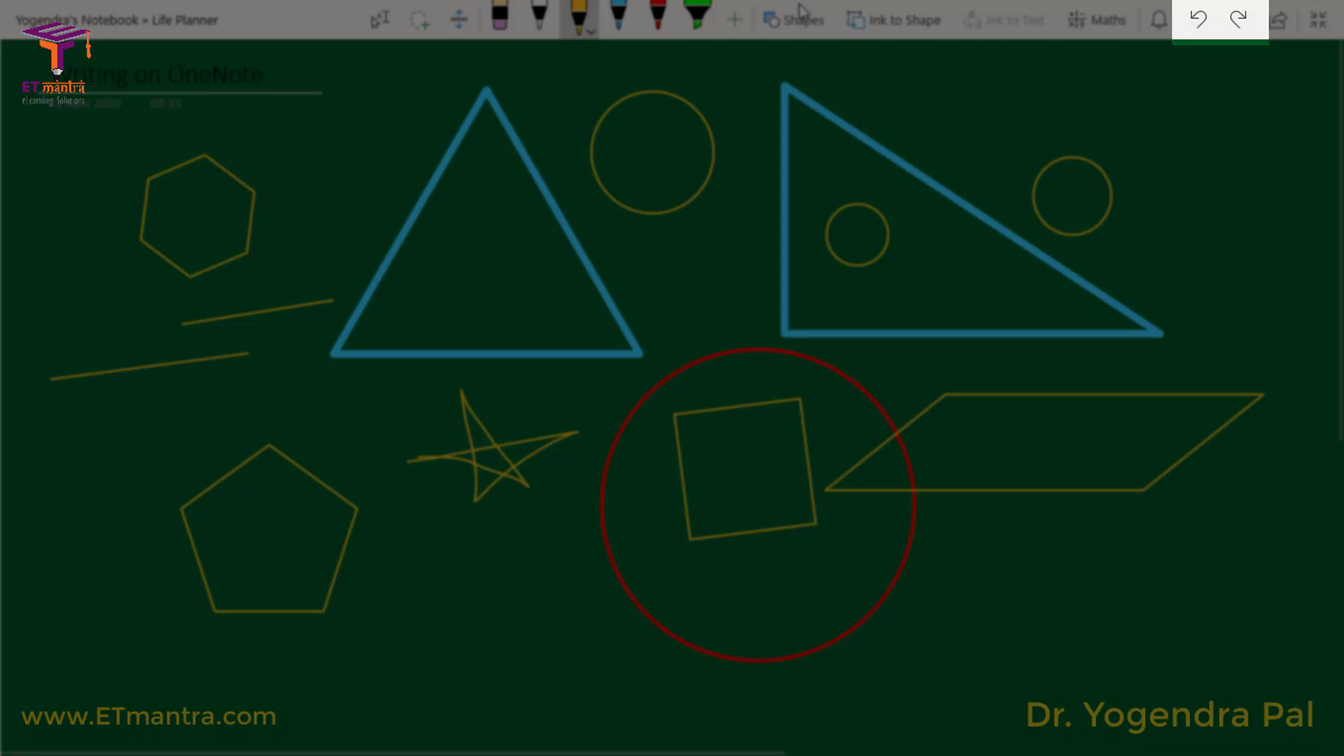
{"action": "left_click", "coordinate": [1238, 19]}
{"action": "left_click", "coordinate": [1238, 19]}
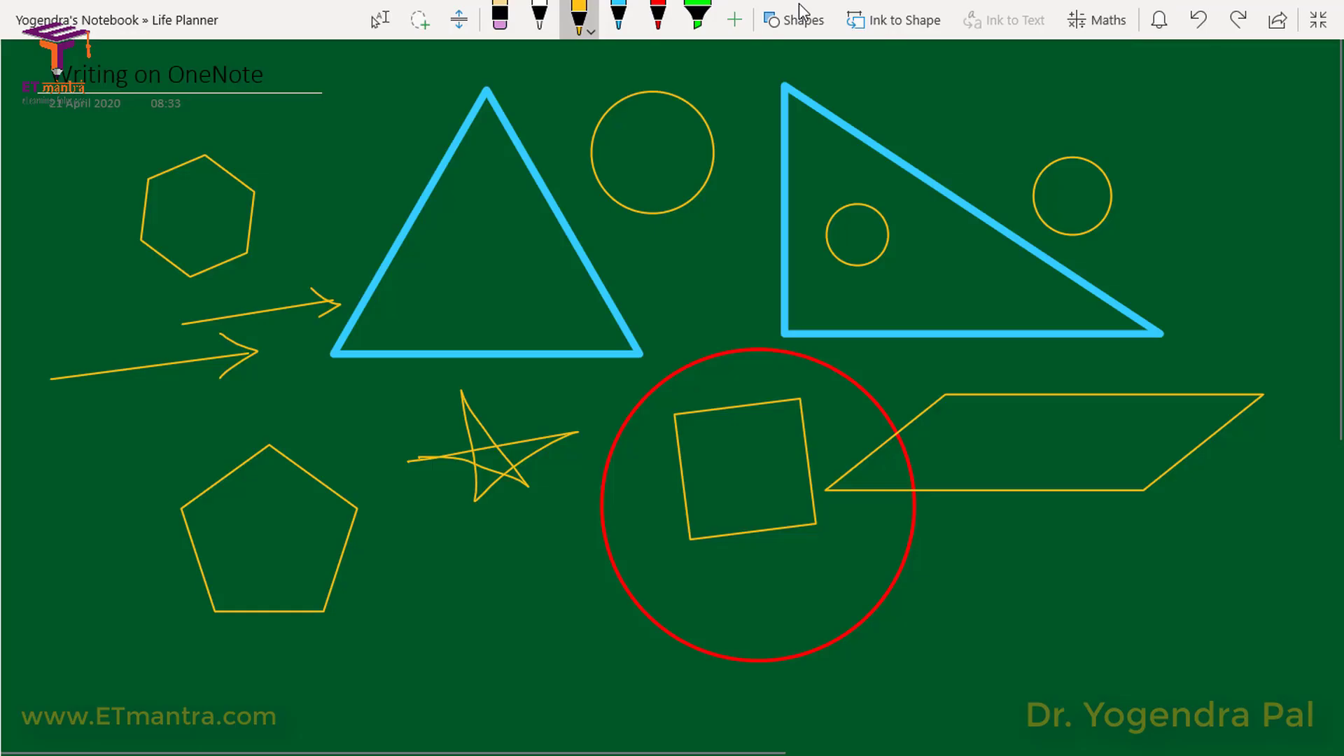
Undo the drawn arrows, circles, polygons and triangles one after another until the page is empty
{"action": "key", "text": "ctrl+z"}
{"action": "key", "text": "ctrl+z"}
{"action": "key", "text": "ctrl+z"}
{"action": "key", "text": "ctrl+z"}
{"action": "key", "text": "ctrl+z"}
{"action": "key", "text": "ctrl+z"}
{"action": "key", "text": "ctrl+z"}
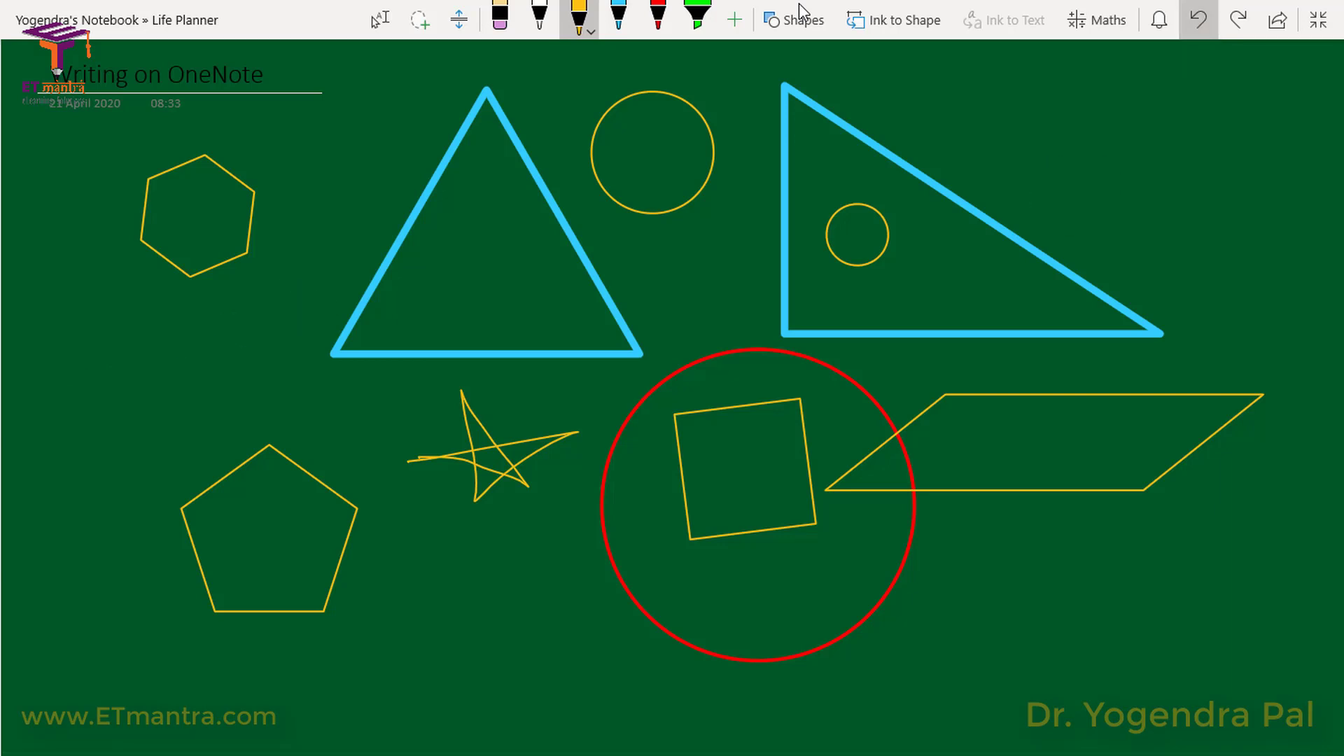
{"action": "key", "text": "ctrl+z"}
{"action": "key", "text": "ctrl+z"}
{"action": "key", "text": "ctrl+z"}
{"action": "key", "text": "ctrl+z"}
{"action": "key", "text": "ctrl+z"}
{"action": "key", "text": "ctrl+z"}
{"action": "key", "text": "ctrl+z"}
{"action": "key", "text": "ctrl+z"}
{"action": "key", "text": "ctrl+z"}
{"action": "key", "text": "ctrl+z"}
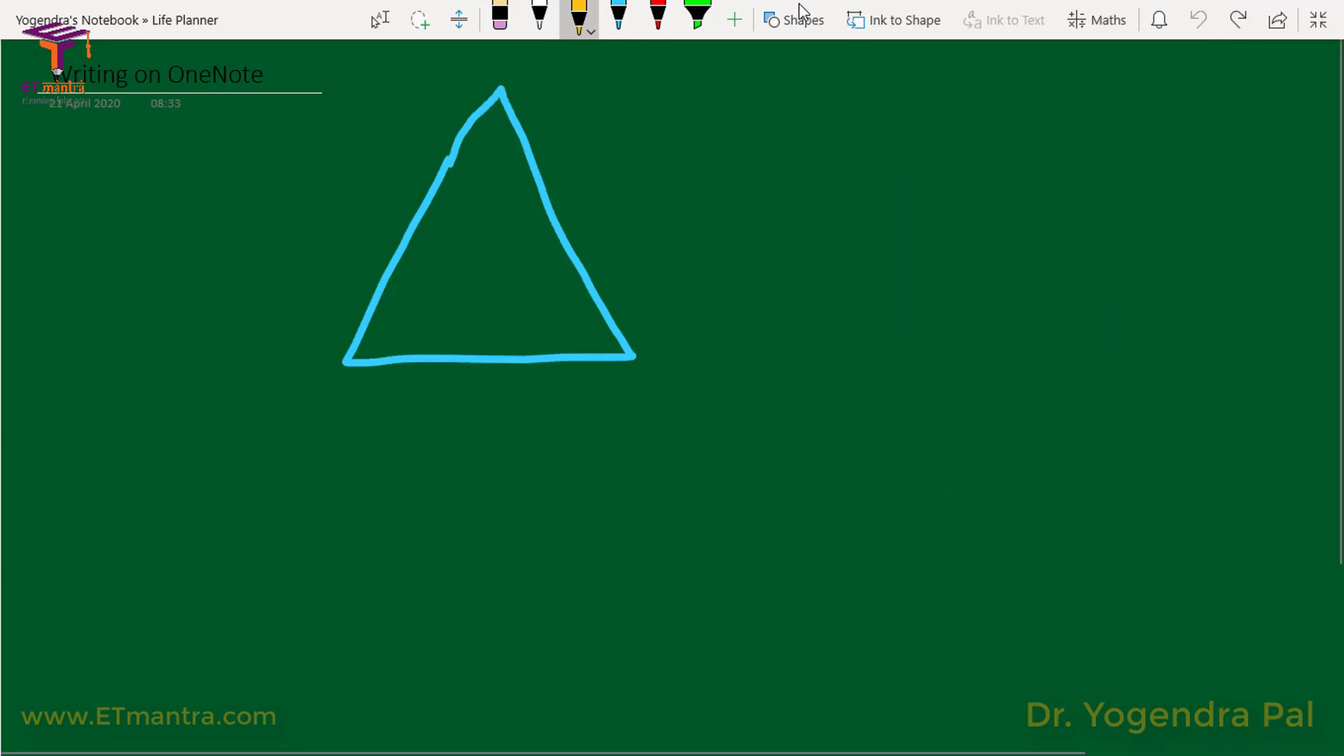
{"action": "key", "text": "ctrl+z"}
{"action": "key", "text": "ctrl+z"}
{"action": "key", "text": "ctrl+z"}
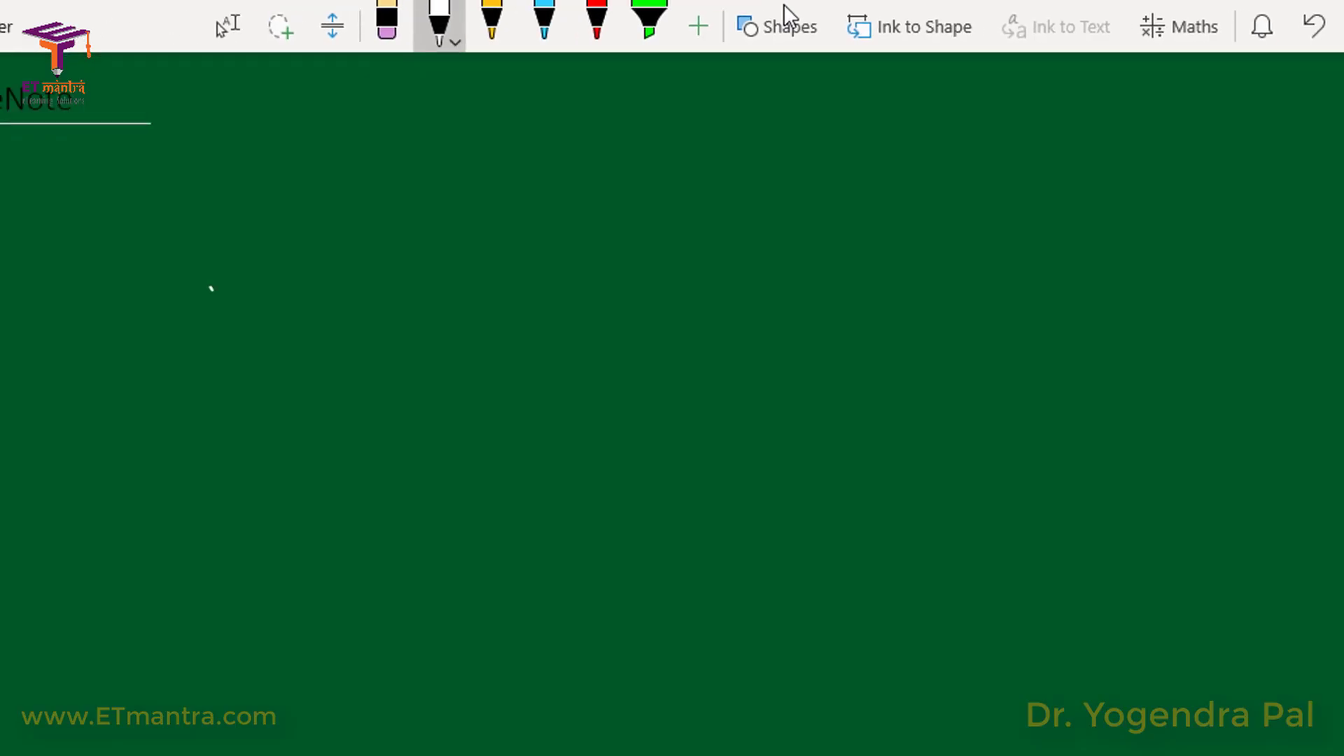
Handwrite a short name in white ink, lasso it and try to convert it with Ink to Text
{"action": "mouse_move", "coordinate": [212, 287]}
{"action": "left_mouse_down"}
{"action": "mouse_move", "coordinate": [275, 346]}
{"action": "mouse_move", "coordinate": [329, 311]}
{"action": "mouse_move", "coordinate": [376, 305]}
{"action": "left_mouse_up"}
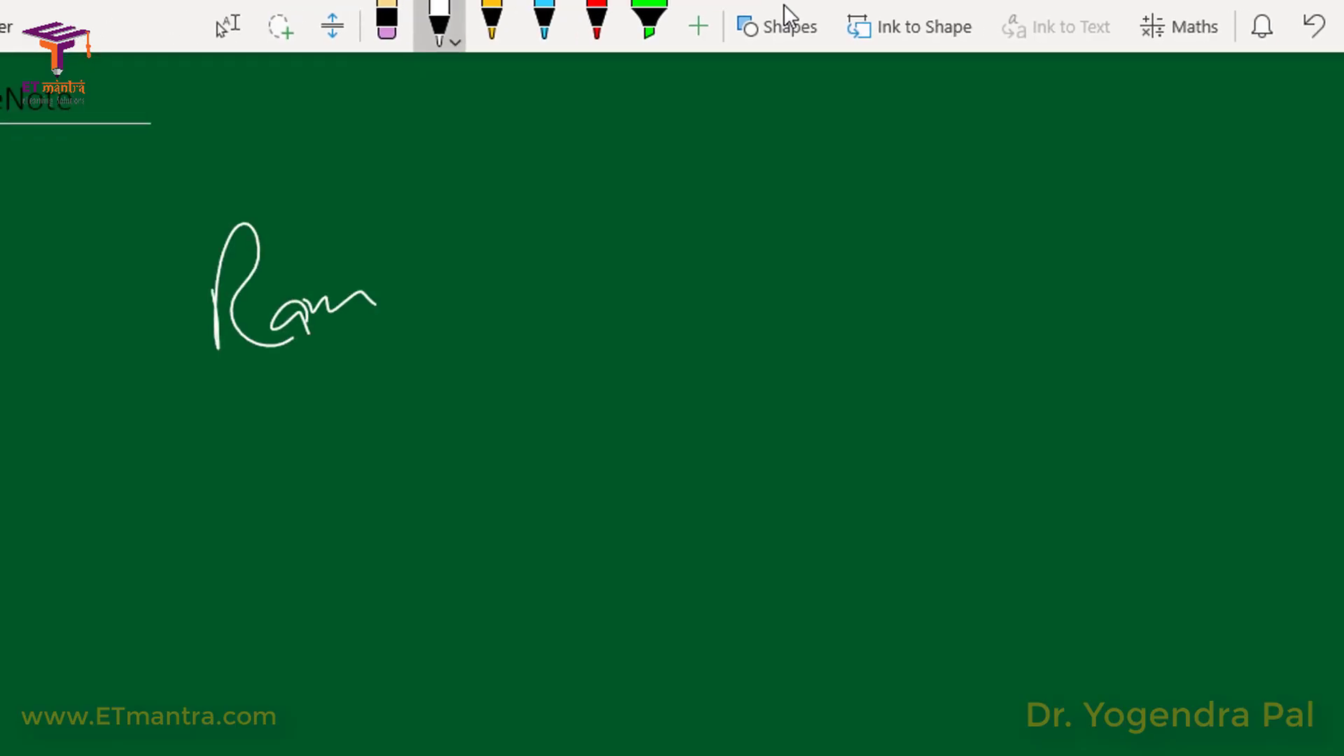
{"action": "left_click", "coordinate": [280, 27]}
{"action": "left_click", "coordinate": [228, 26]}
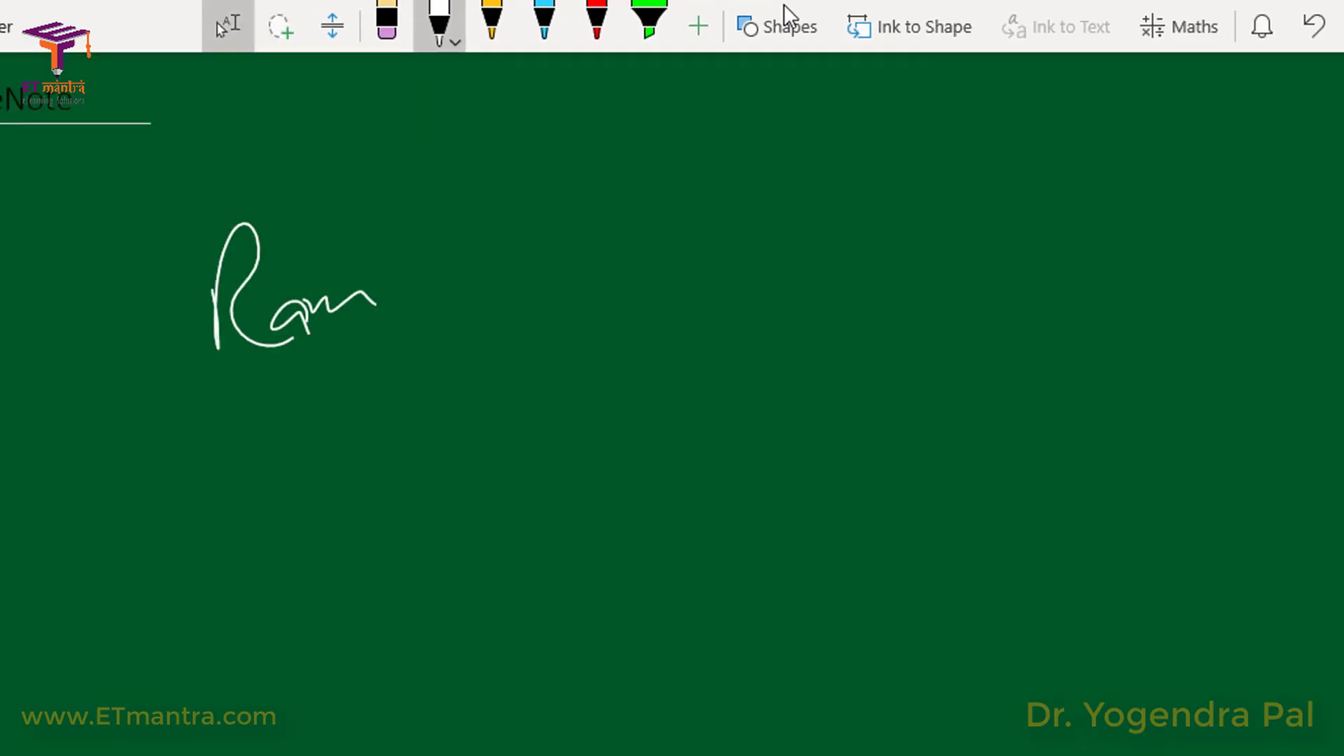
{"action": "left_click", "coordinate": [280, 27]}
{"action": "mouse_move", "coordinate": [198, 207]}
{"action": "left_mouse_down"}
{"action": "mouse_move", "coordinate": [359, 166]}
{"action": "mouse_move", "coordinate": [199, 208]}
{"action": "left_mouse_up"}
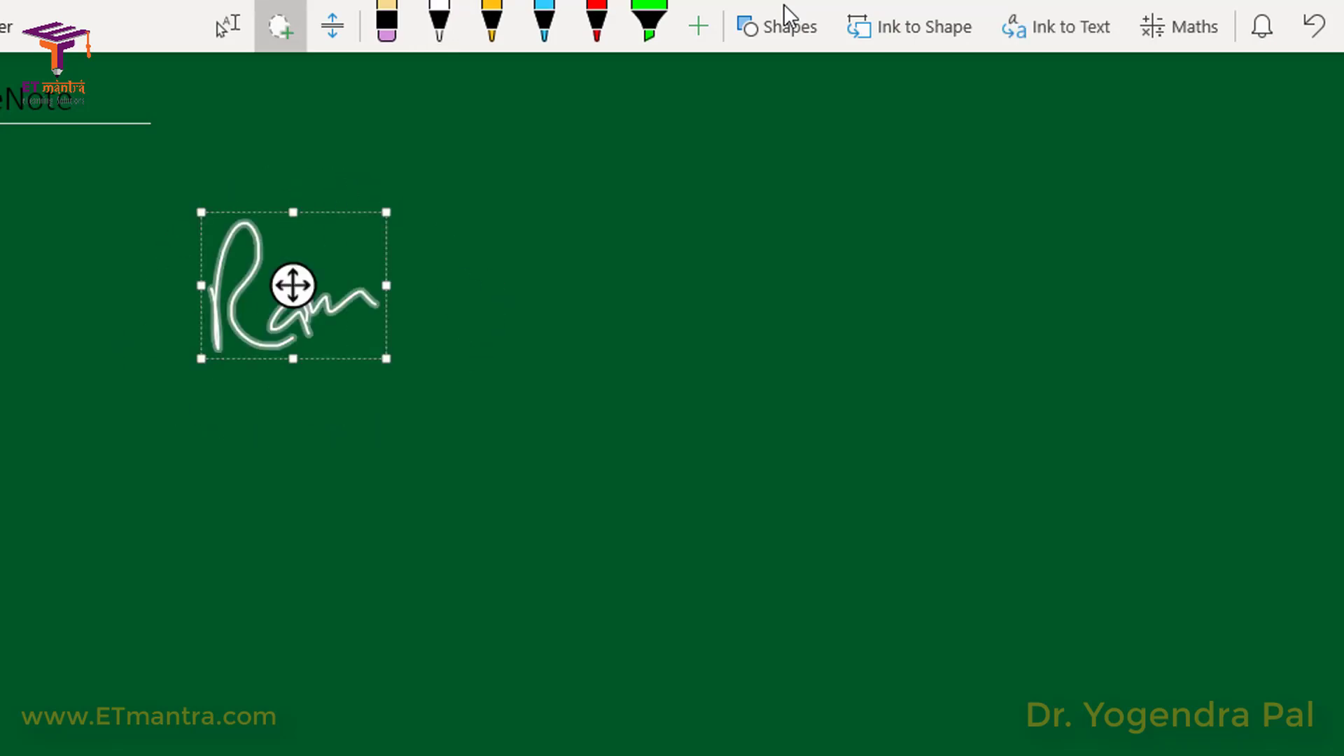
{"action": "left_click", "coordinate": [1056, 26]}
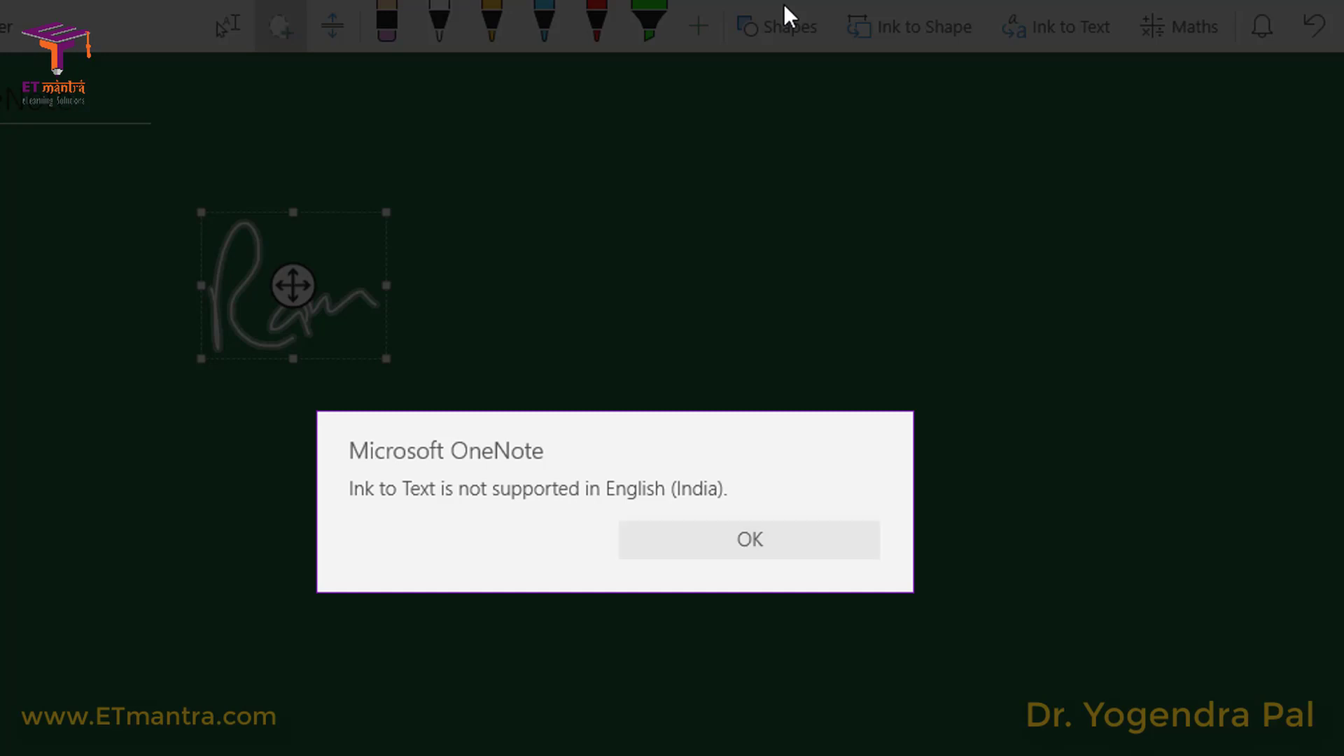
{"action": "key", "text": "Return"}
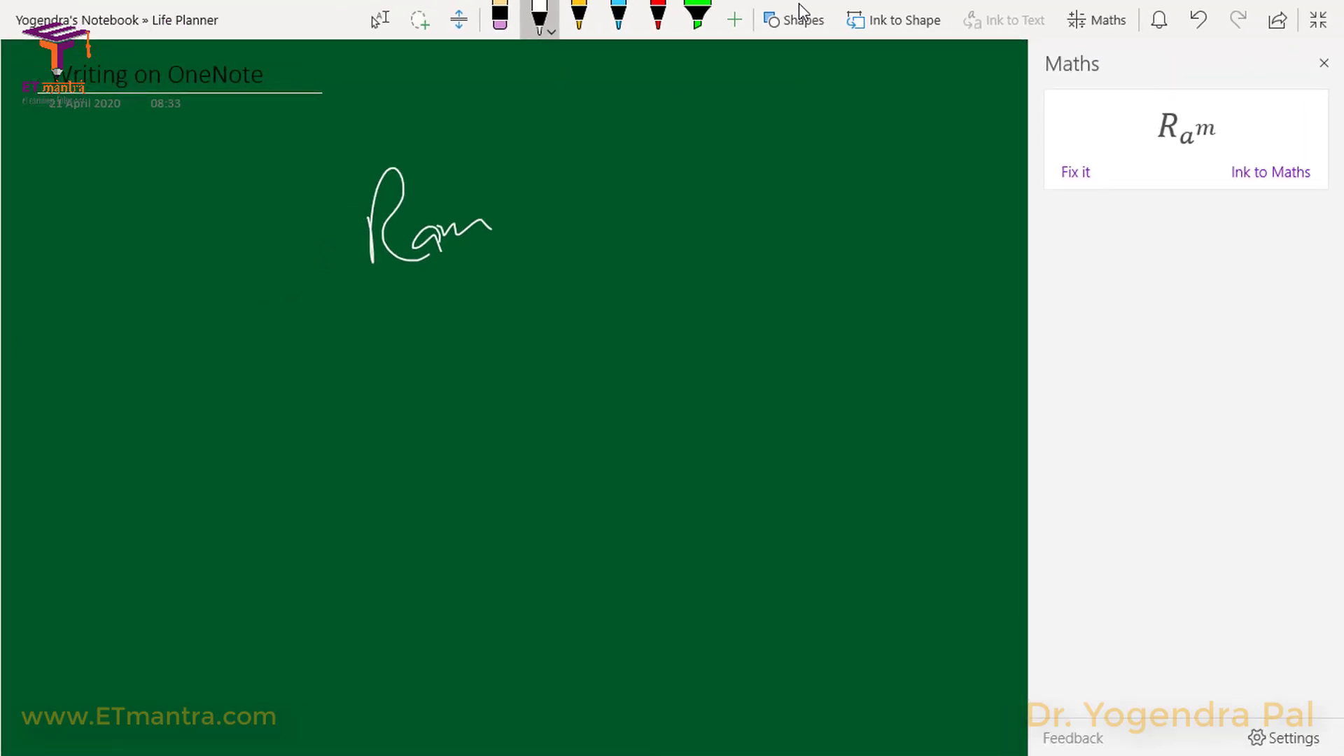
Handwrite the equation ax² + bx + c = 0 in white ink below the handwritten name
{"action": "mouse_move", "coordinate": [398, 369]}
{"action": "left_mouse_down"}
{"action": "mouse_move", "coordinate": [392, 388]}
{"action": "mouse_move", "coordinate": [413, 392]}
{"action": "left_mouse_up"}
{"action": "mouse_move", "coordinate": [422, 364]}
{"action": "left_mouse_down"}
{"action": "mouse_move", "coordinate": [436, 367]}
{"action": "mouse_move", "coordinate": [423, 380]}
{"action": "left_mouse_up"}
{"action": "mouse_move", "coordinate": [446, 361]}
{"action": "left_mouse_down"}
{"action": "mouse_move", "coordinate": [448, 376]}
{"action": "mouse_move", "coordinate": [468, 357]}
{"action": "mouse_move", "coordinate": [518, 361]}
{"action": "left_mouse_up"}
{"action": "mouse_move", "coordinate": [510, 354]}
{"action": "left_mouse_down"}
{"action": "mouse_move", "coordinate": [513, 377]}
{"action": "mouse_move", "coordinate": [658, 336]}
{"action": "mouse_move", "coordinate": [644, 350]}
{"action": "left_mouse_up"}
{"action": "mouse_move", "coordinate": [689, 325]}
{"action": "left_mouse_down"}
{"action": "mouse_move", "coordinate": [672, 340]}
{"action": "mouse_move", "coordinate": [695, 346]}
{"action": "left_mouse_up"}
{"action": "left_click_drag", "start_coordinate": [717, 333], "coordinate": [778, 322]}
Lasso the handwritten quadratic equation for recognition with the Maths tool
{"action": "left_click", "coordinate": [458, 19]}
{"action": "left_click", "coordinate": [420, 19]}
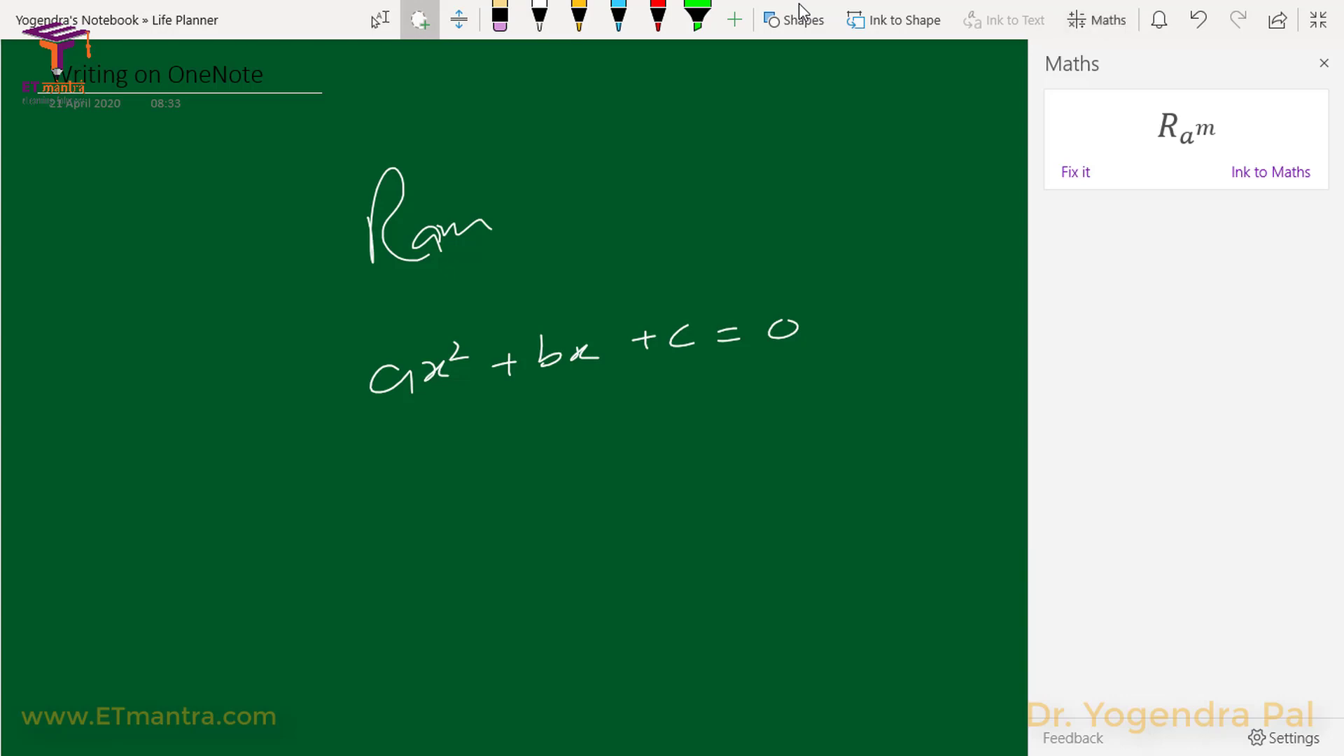
{"action": "mouse_move", "coordinate": [329, 361]}
{"action": "left_mouse_down"}
{"action": "mouse_move", "coordinate": [525, 308]}
{"action": "mouse_move", "coordinate": [830, 312]}
{"action": "mouse_move", "coordinate": [441, 399]}
{"action": "mouse_move", "coordinate": [331, 364]}
{"action": "left_mouse_up"}
{"action": "left_click_drag", "start_coordinate": [339, 427], "coordinate": [331, 362]}
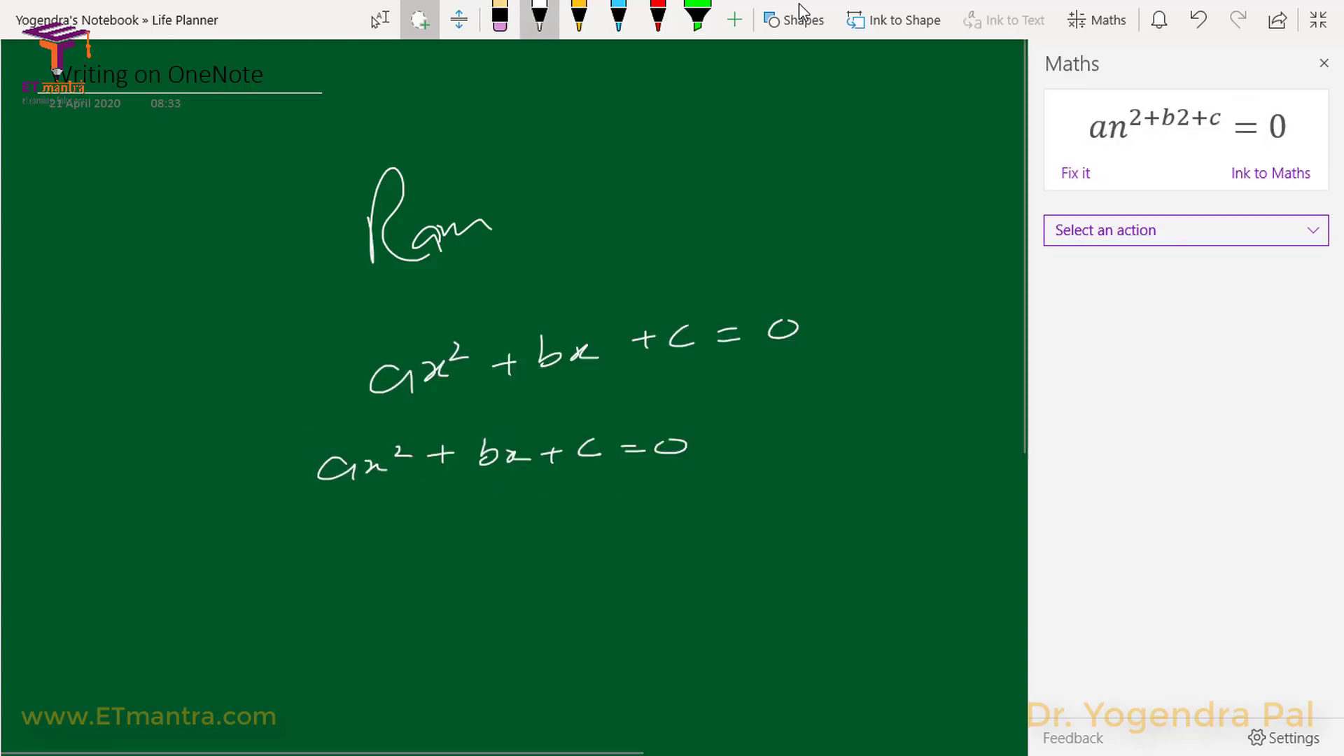
Handwrite a + b = 0 above the quadratic equations and convert it to a typed equation with Ink to Maths
{"action": "mouse_move", "coordinate": [608, 152]}
{"action": "left_mouse_down"}
{"action": "mouse_move", "coordinate": [601, 175]}
{"action": "mouse_move", "coordinate": [650, 157]}
{"action": "left_mouse_up"}
{"action": "mouse_move", "coordinate": [638, 146]}
{"action": "left_mouse_down"}
{"action": "mouse_move", "coordinate": [637, 172]}
{"action": "mouse_move", "coordinate": [729, 149]}
{"action": "left_mouse_up"}
{"action": "left_click_drag", "start_coordinate": [710, 160], "coordinate": [744, 144]}
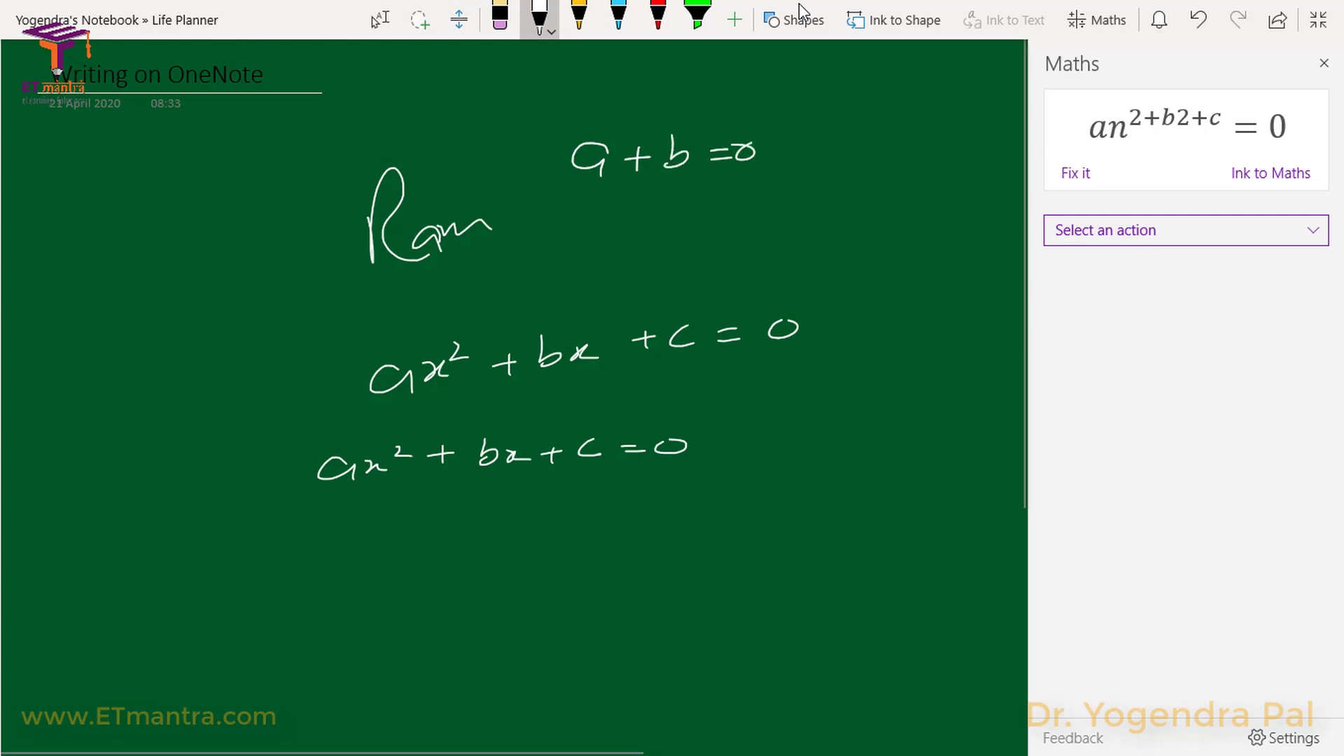
{"action": "mouse_move", "coordinate": [581, 134]}
{"action": "left_mouse_down"}
{"action": "mouse_move", "coordinate": [534, 180]}
{"action": "mouse_move", "coordinate": [579, 139]}
{"action": "left_mouse_up"}
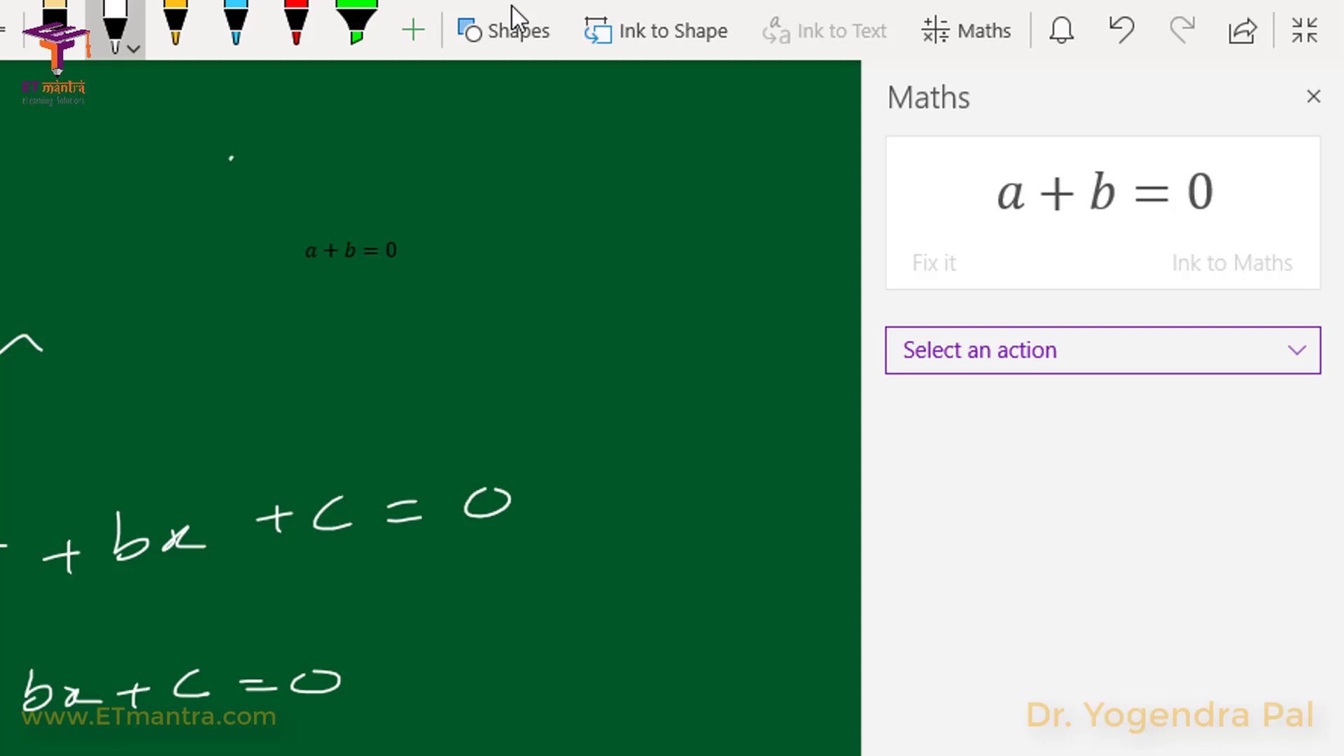
{"action": "key", "text": "Escape"}
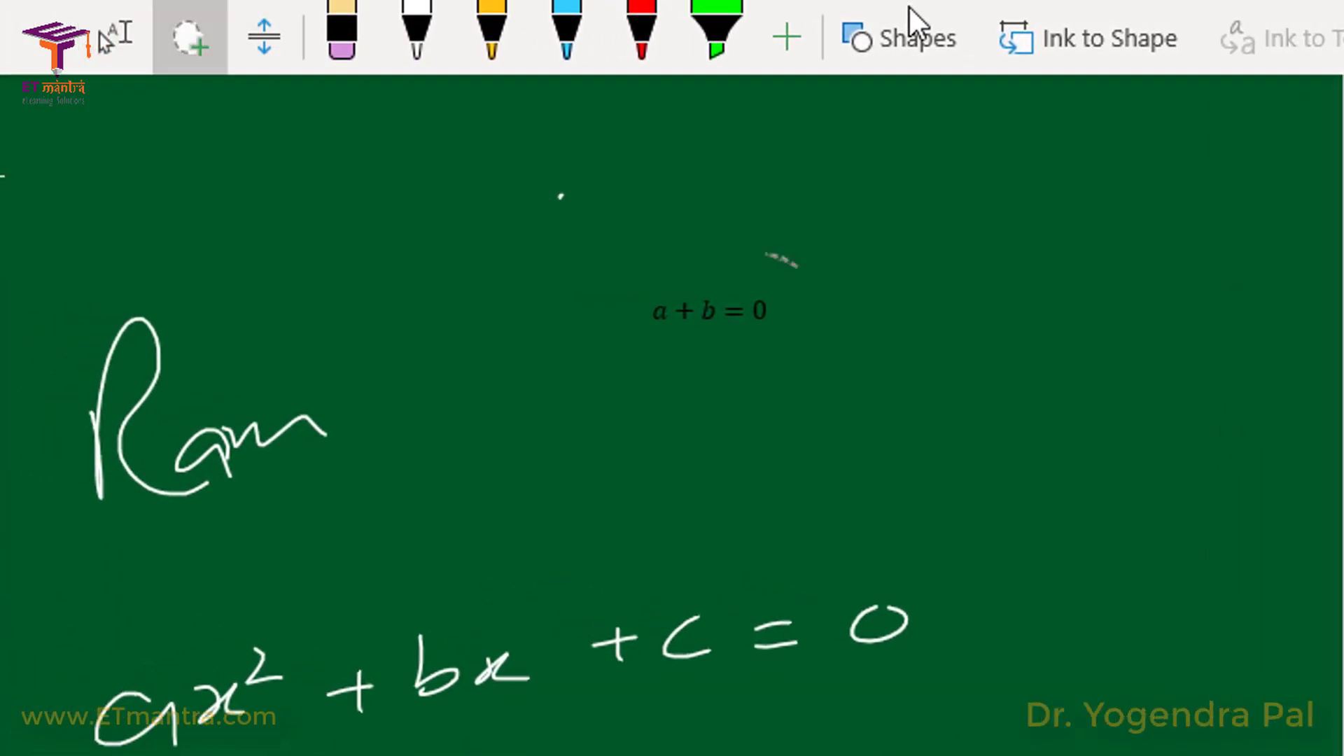
Lasso the typed equation a + b = 0 and set its font colour to white
{"action": "left_click_drag", "start_coordinate": [765, 254], "coordinate": [750, 380]}
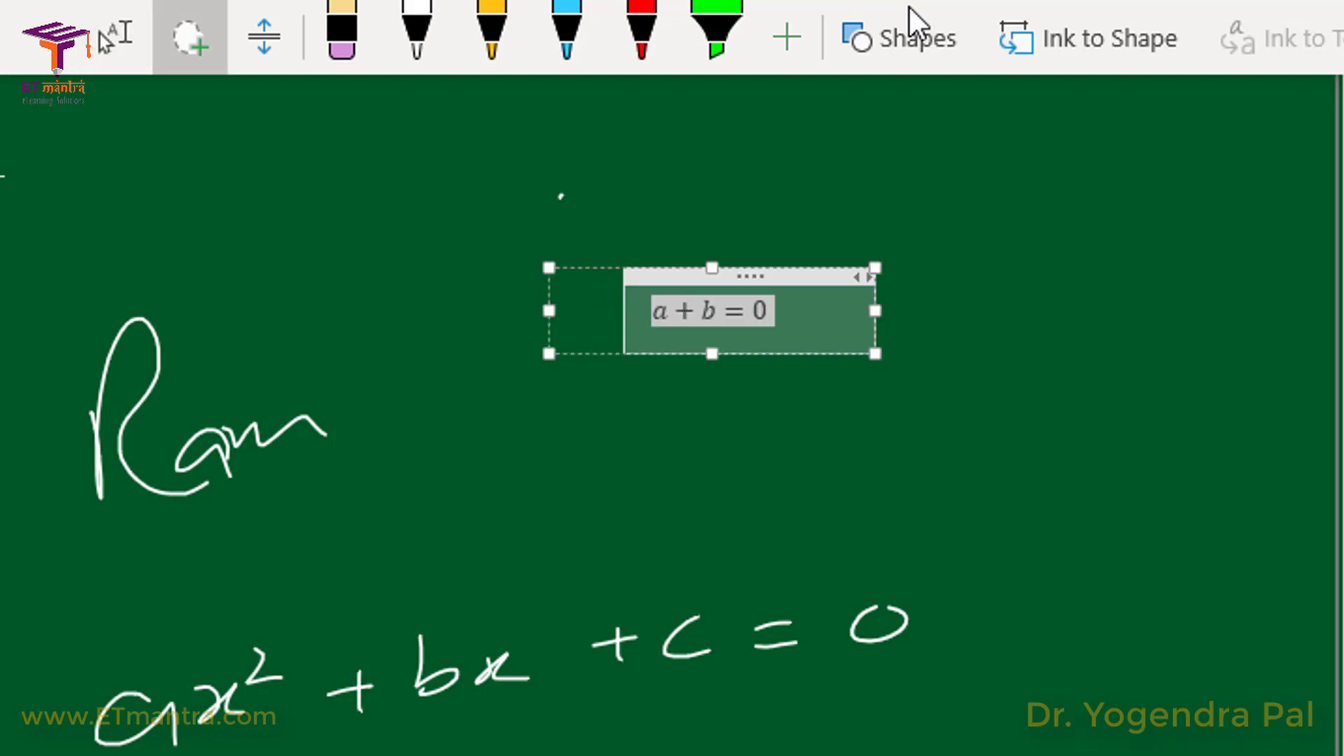
{"action": "key", "text": "shift+F10"}
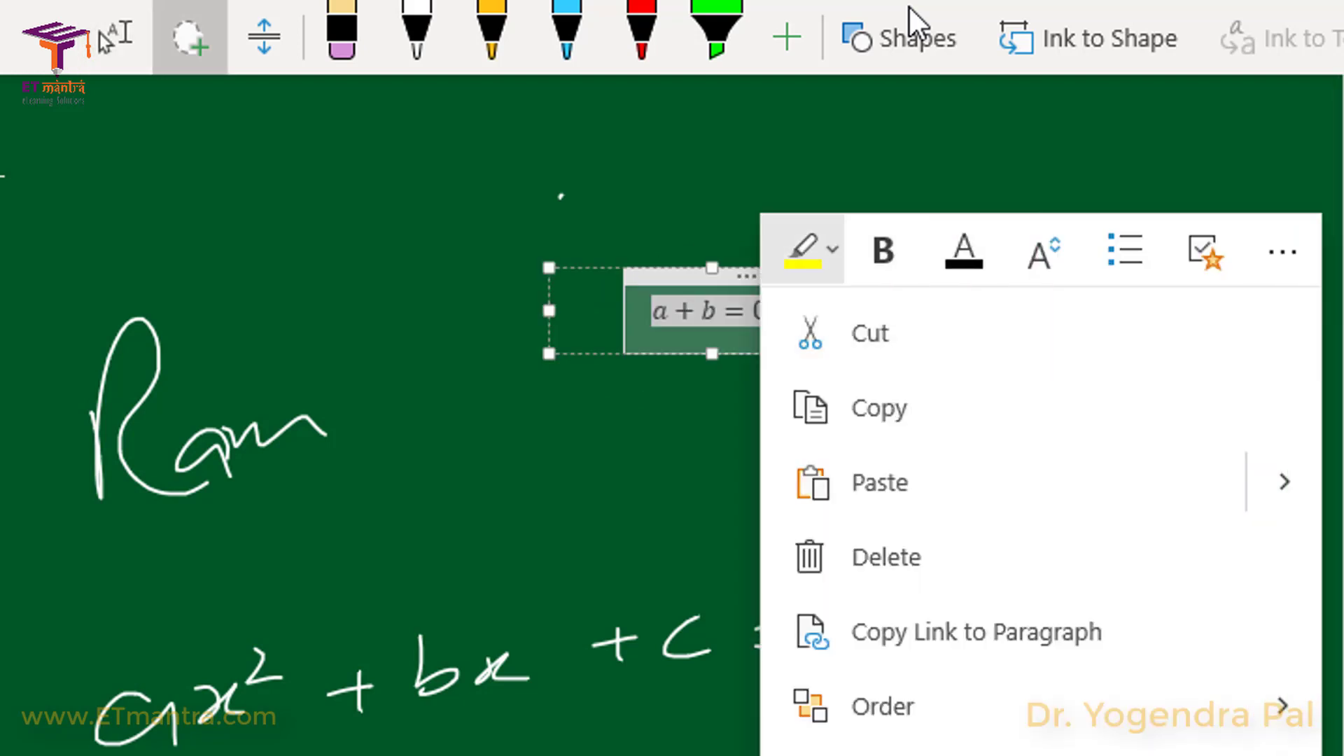
{"action": "left_click", "coordinate": [978, 250]}
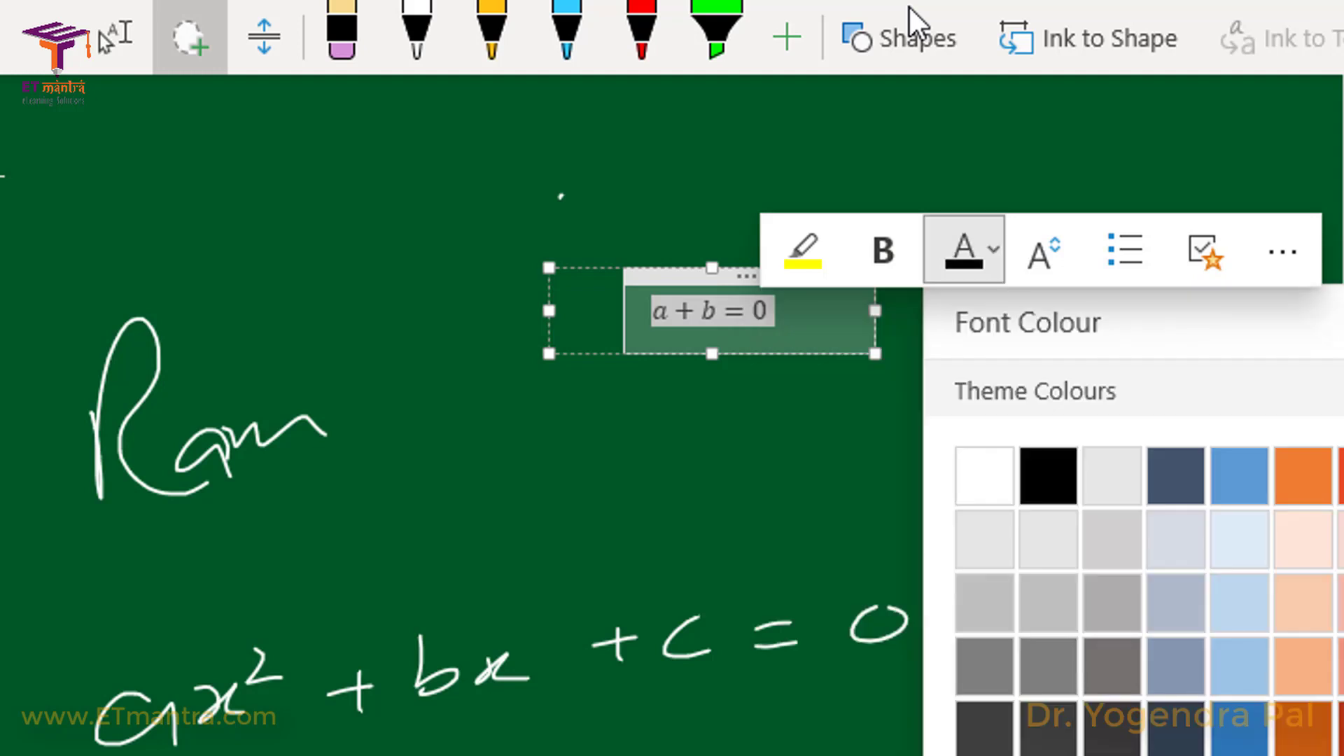
{"action": "key", "text": "Down"}
{"action": "key", "text": "Up"}
{"action": "key", "text": "Return"}
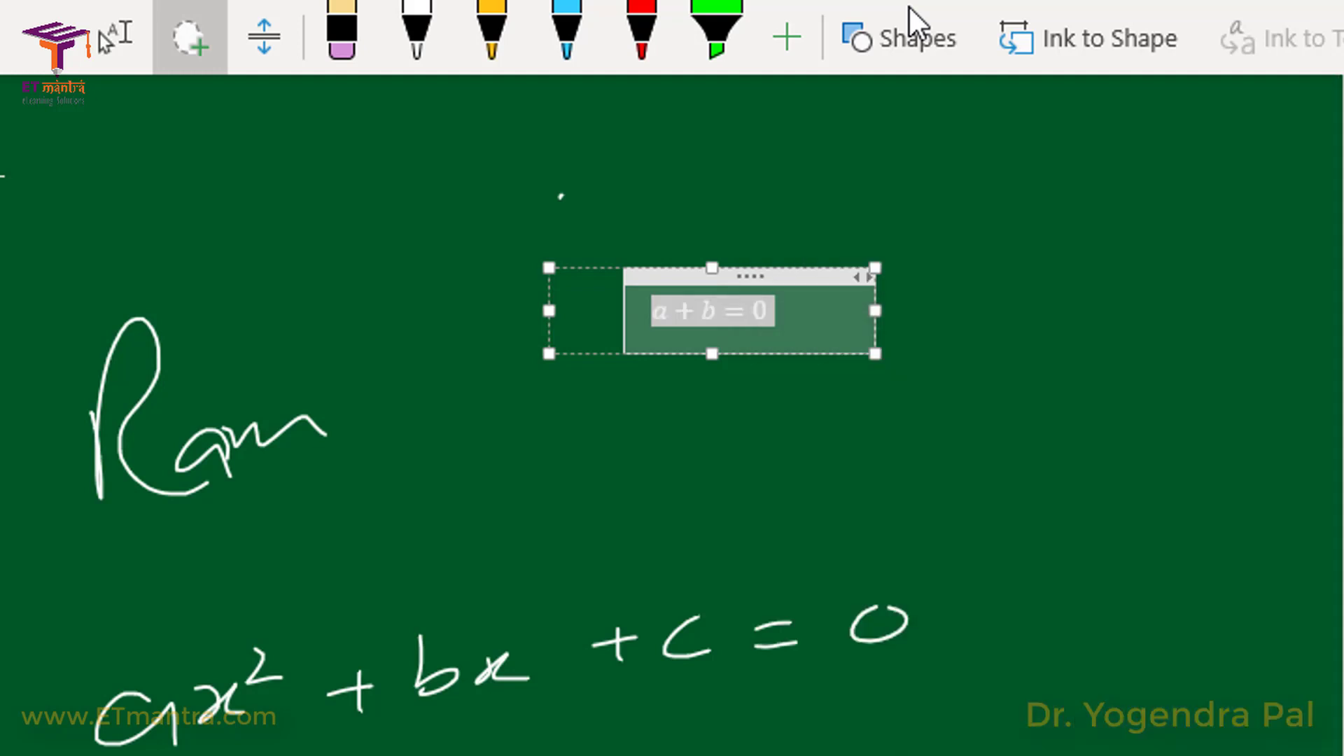
Enlarge the font size of the typed equation a + b = 0 and clear the selection
{"action": "key", "text": "Return"}
{"action": "key", "text": "Up"}
{"action": "key", "text": "Down"}
{"action": "key", "text": "Down"}
{"action": "key", "text": "Down"}
{"action": "key", "text": "Down"}
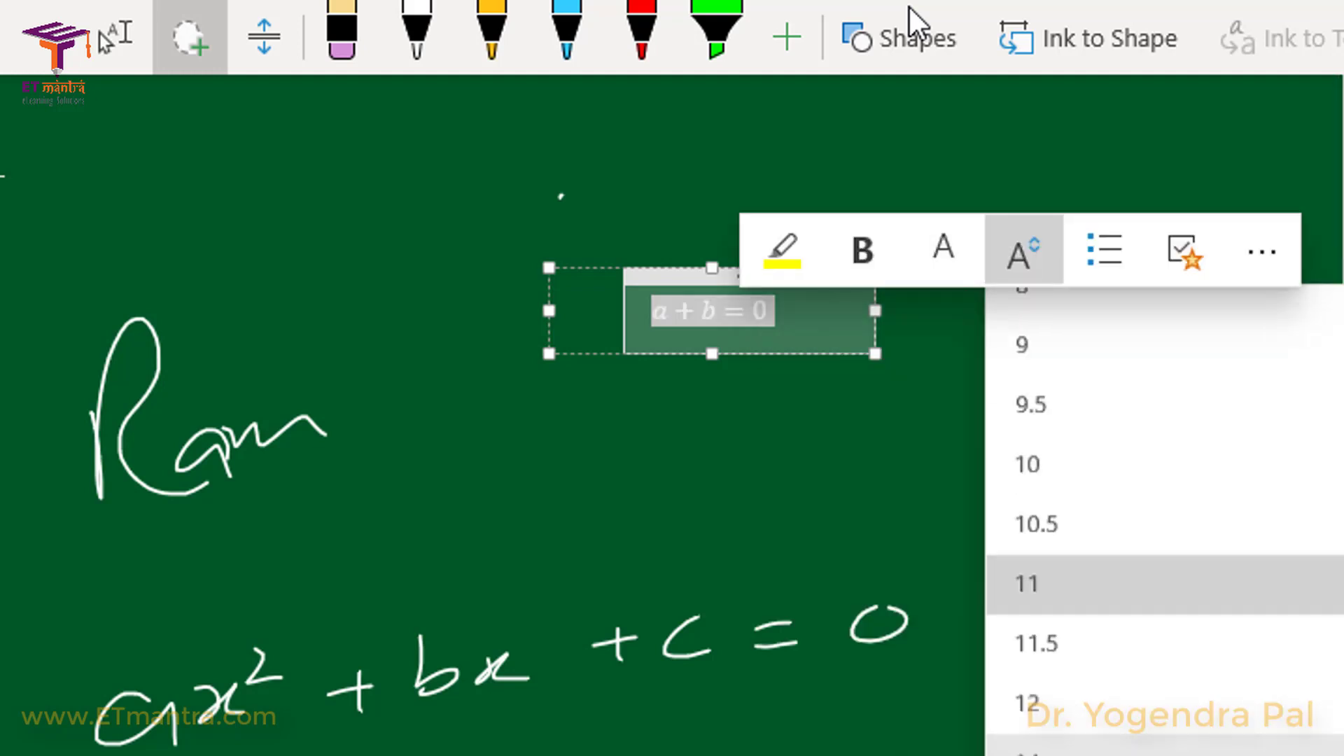
{"action": "key", "text": "Down"}
{"action": "key", "text": "Down"}
{"action": "key", "text": "Down"}
{"action": "key", "text": "Down"}
{"action": "key", "text": "Down"}
{"action": "key", "text": "Down"}
{"action": "key", "text": "Down"}
{"action": "key", "text": "Down"}
{"action": "key", "text": "Down"}
{"action": "key", "text": "Down"}
{"action": "key", "text": "Return"}
{"action": "key", "text": "Escape"}
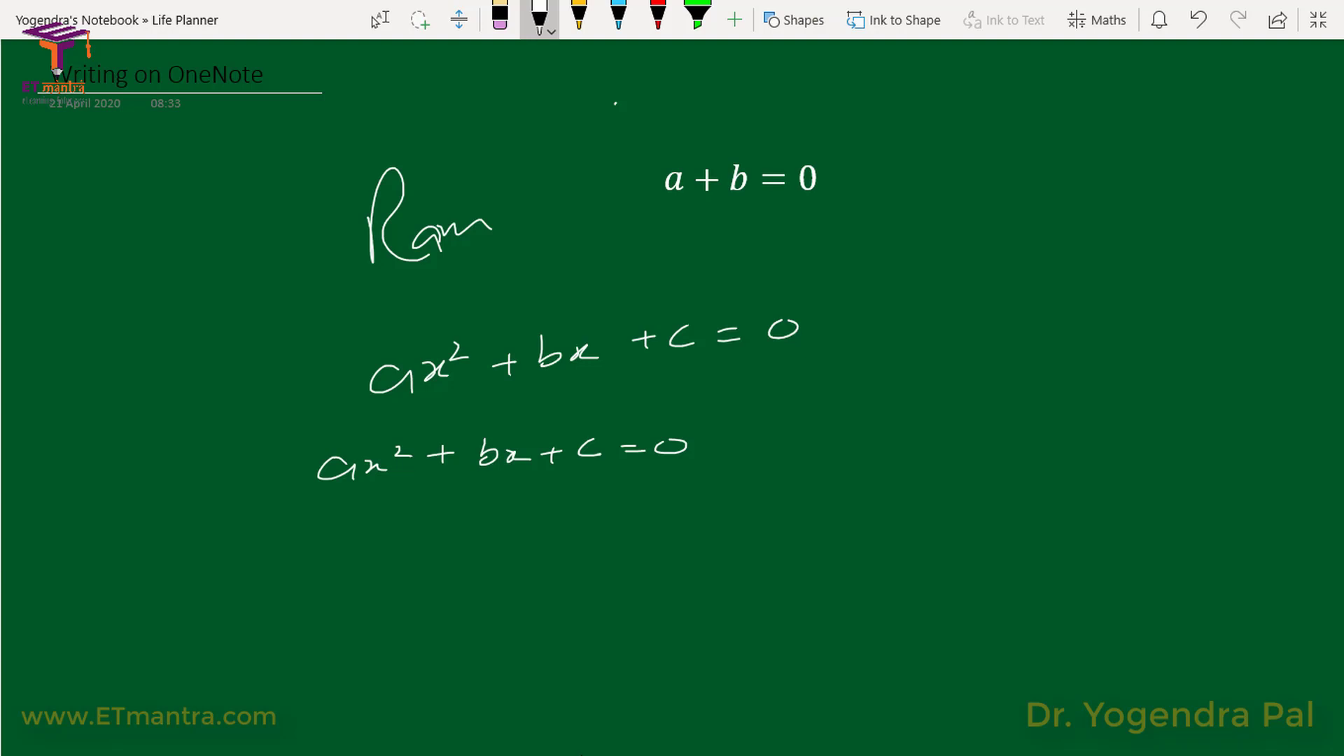
Draw a downward arrow below the equations and two freehand scribbles, each further down the page
{"action": "left_click_drag", "start_coordinate": [598, 665], "coordinate": [596, 749]}
{"action": "left_click_drag", "start_coordinate": [615, 719], "coordinate": [596, 749]}
{"action": "scroll", "coordinate": [594, 748], "scroll_direction": "down", "scroll_amount": 7}
{"action": "left_click_drag", "start_coordinate": [613, 319], "coordinate": [794, 384]}
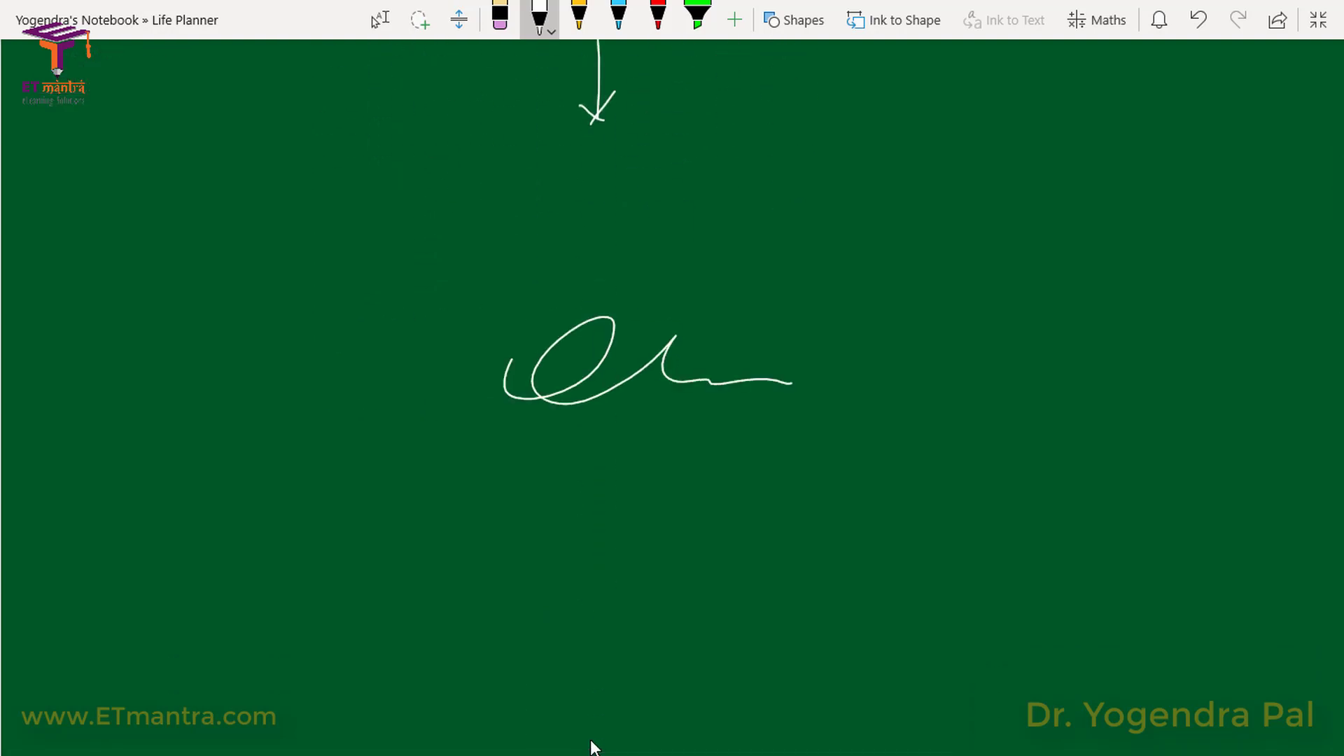
{"action": "scroll", "coordinate": [591, 745], "scroll_direction": "down", "scroll_amount": 4}
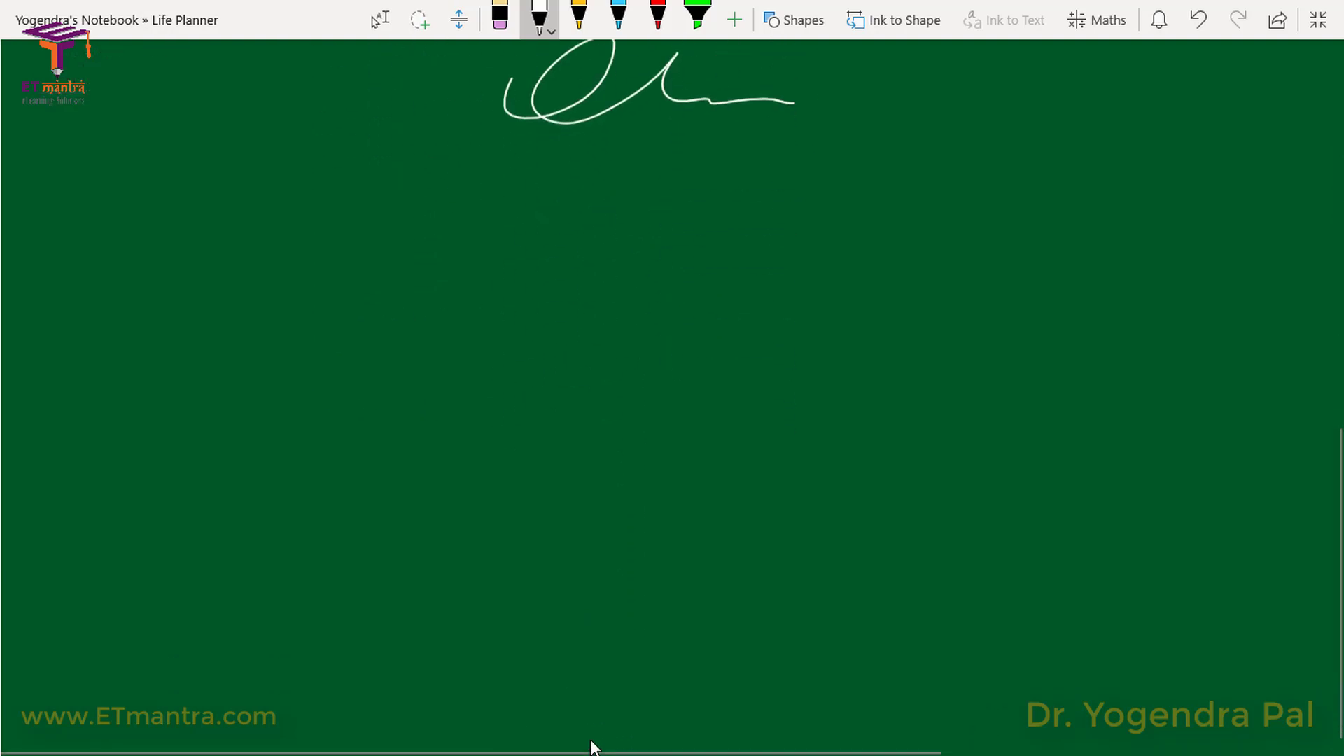
{"action": "mouse_move", "coordinate": [560, 420]}
{"action": "left_mouse_down"}
{"action": "mouse_move", "coordinate": [661, 442]}
{"action": "mouse_move", "coordinate": [699, 467]}
{"action": "left_mouse_up"}
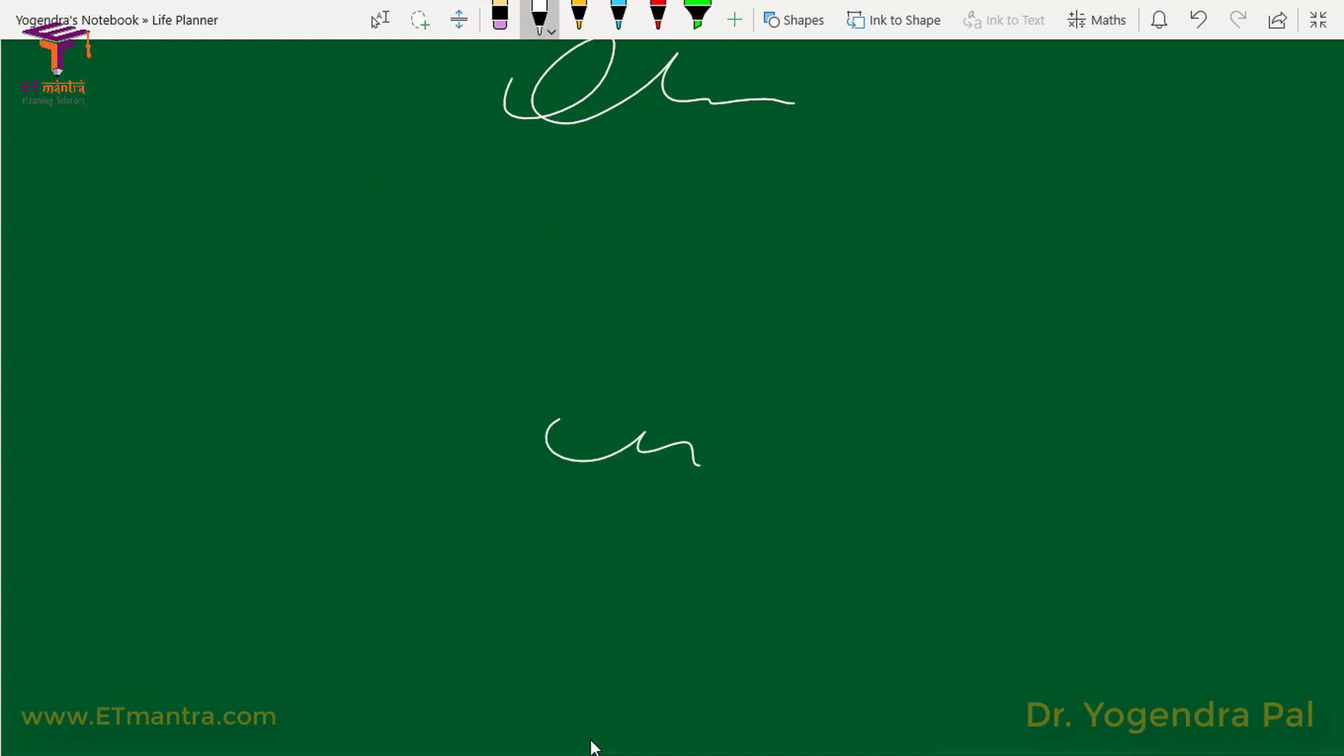
Extend the canvas below and to the right of the scribbles and draw a short wavy vertical stroke there
{"action": "scroll", "coordinate": [592, 746], "scroll_direction": "down", "scroll_amount": 5}
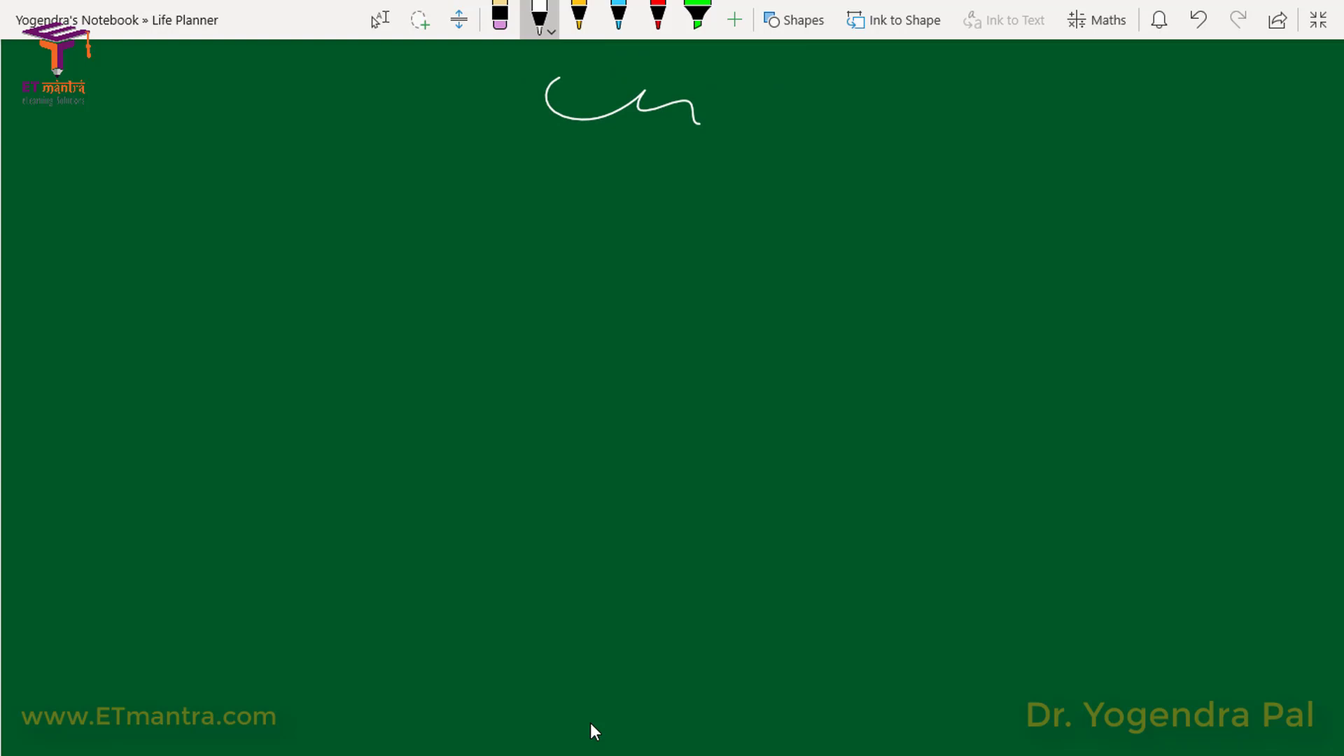
{"action": "scroll", "coordinate": [591, 724], "scroll_direction": "right", "scroll_amount": 8}
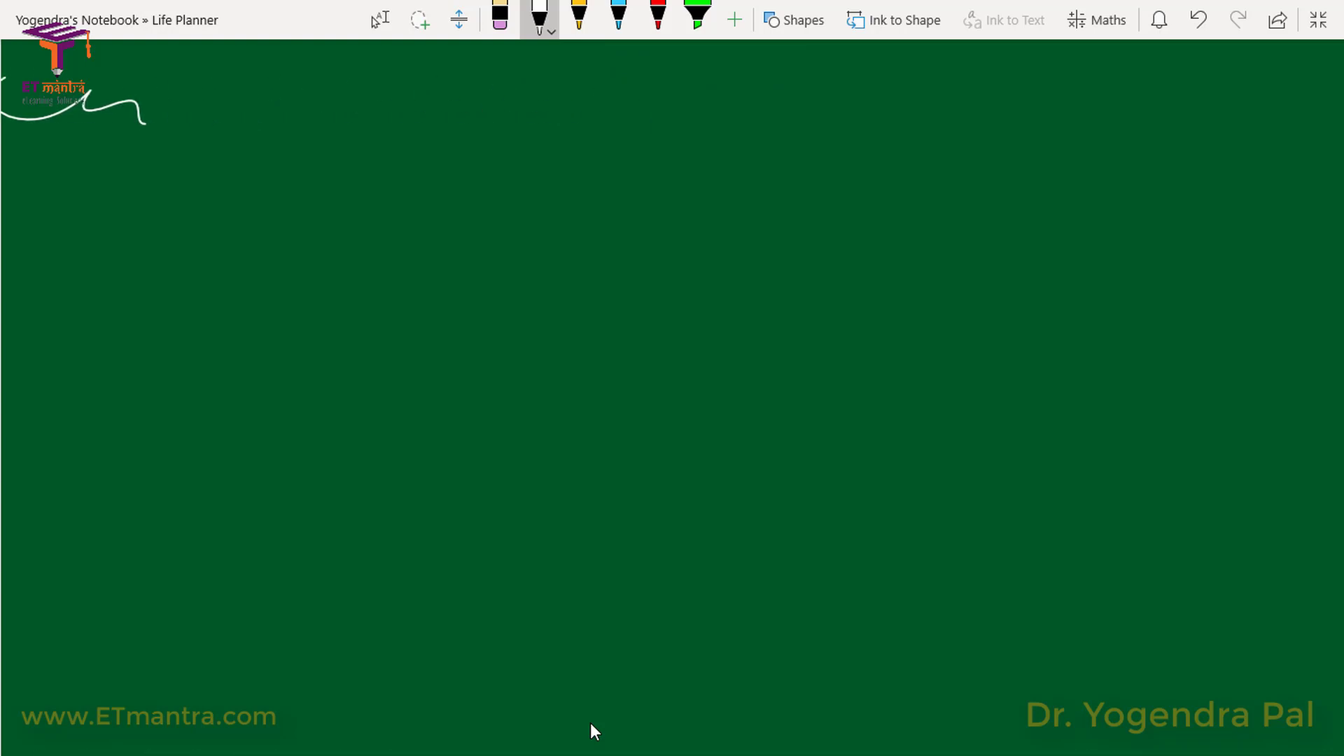
{"action": "scroll", "coordinate": [590, 723], "scroll_direction": "left", "scroll_amount": 5}
{"action": "scroll", "coordinate": [590, 723], "scroll_direction": "right", "scroll_amount": 5}
{"action": "scroll", "coordinate": [590, 723], "scroll_direction": "right", "scroll_amount": 10}
{"action": "scroll", "coordinate": [590, 723], "scroll_direction": "right", "scroll_amount": 3}
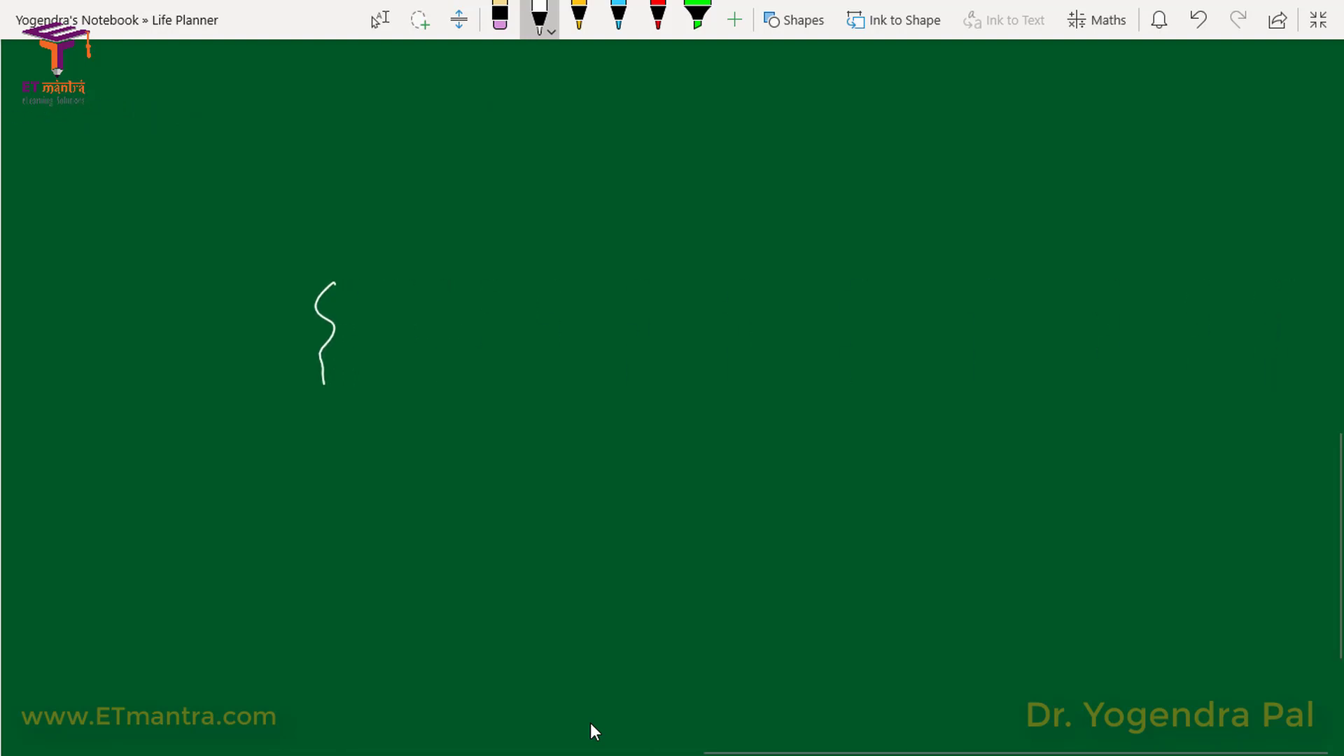
Undo the latest pen strokes, up to and including the downward arrow below the handwritten equations
{"action": "scroll", "coordinate": [590, 721], "scroll_direction": "down", "scroll_amount": 3}
{"action": "scroll", "coordinate": [590, 711], "scroll_direction": "down", "scroll_amount": 1}
{"action": "scroll", "coordinate": [590, 711], "scroll_direction": "up", "scroll_amount": 10}
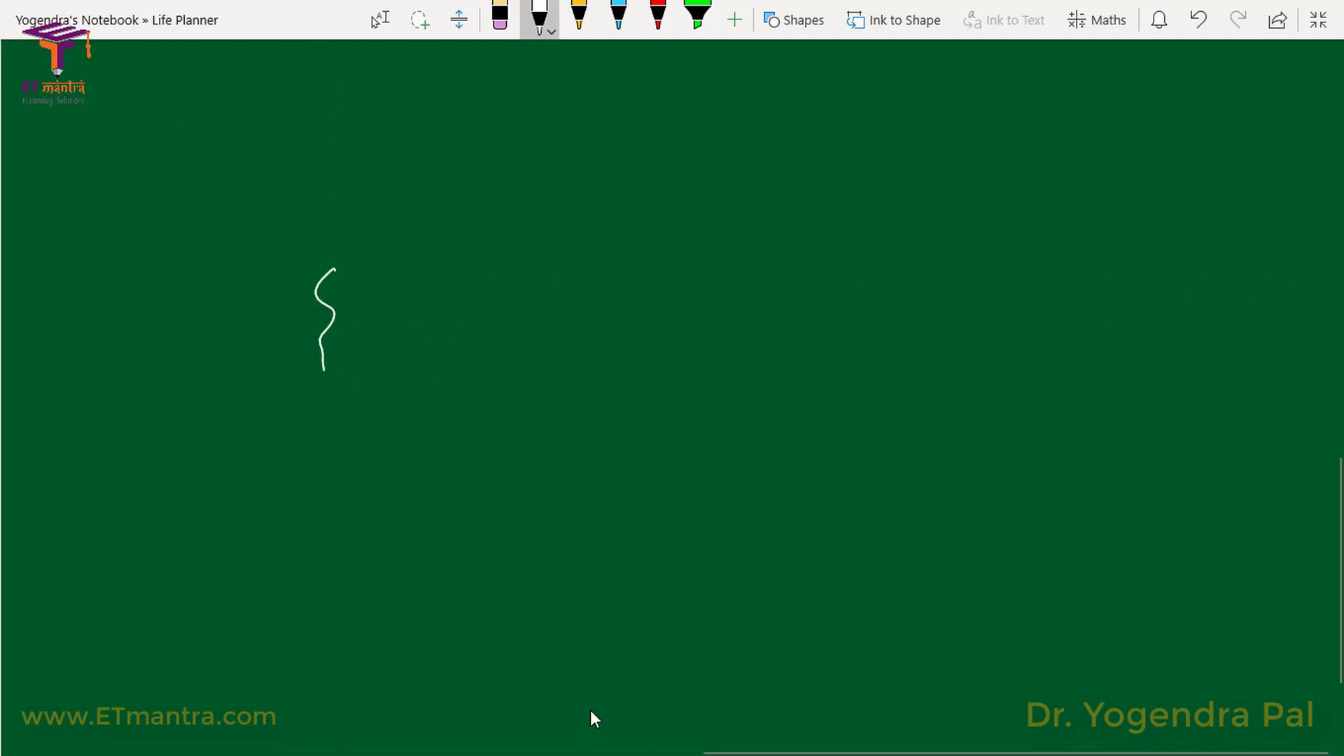
{"action": "scroll", "coordinate": [590, 724], "scroll_direction": "left", "scroll_amount": 12}
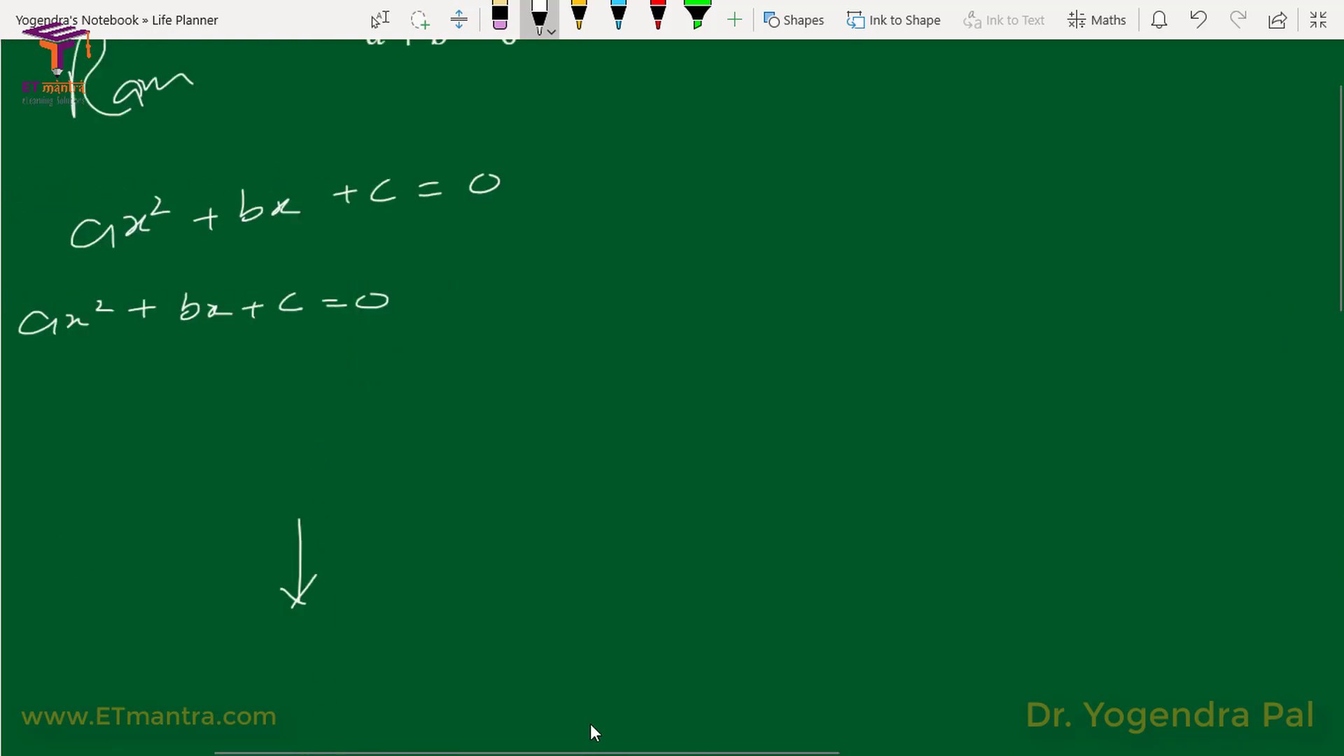
{"action": "scroll", "coordinate": [597, 749], "scroll_direction": "up", "scroll_amount": 3}
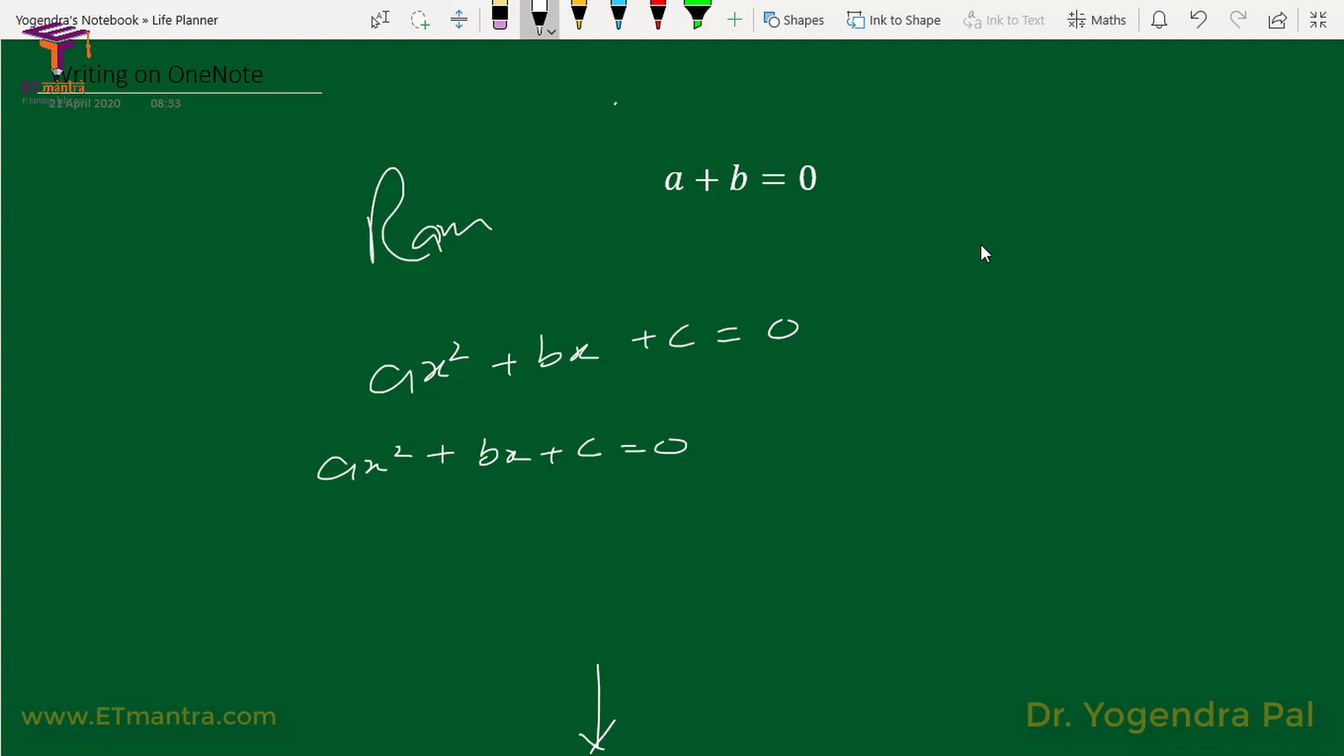
{"action": "left_click", "coordinate": [1198, 21]}
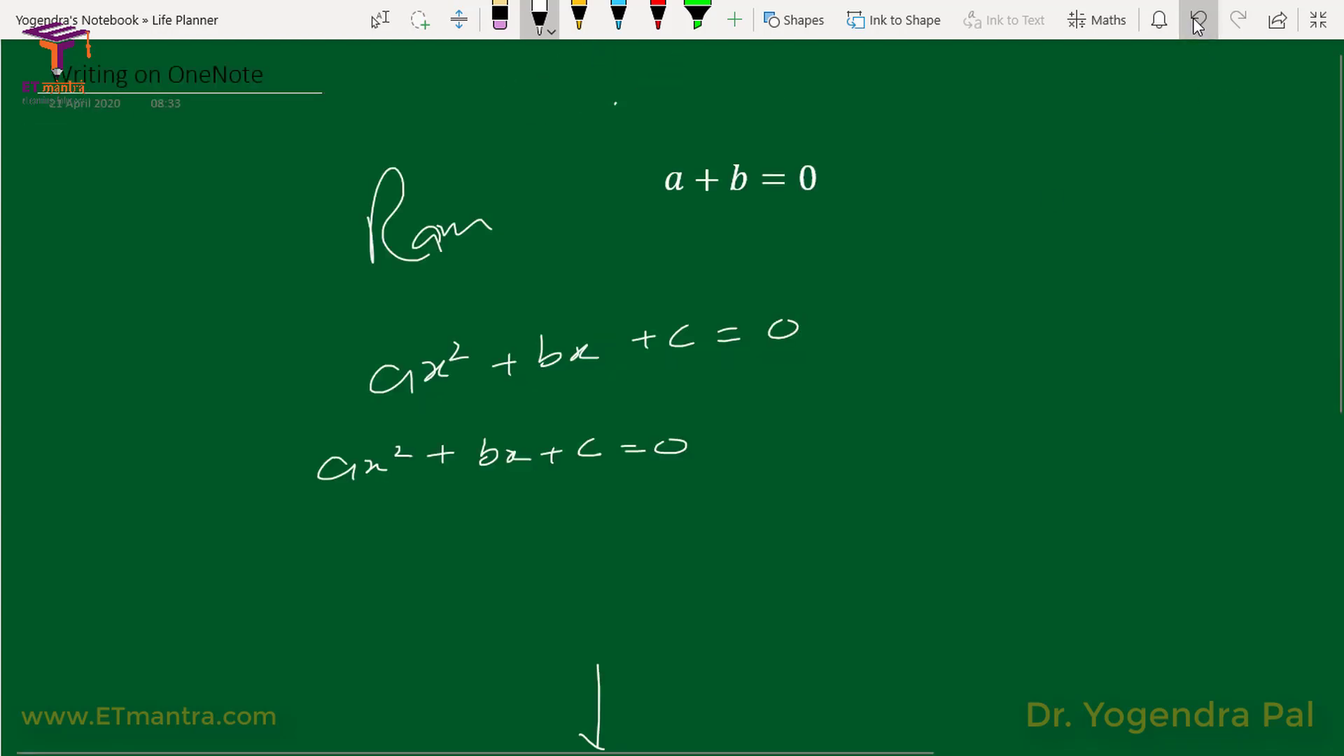
{"action": "left_click", "coordinate": [1198, 21]}
{"action": "left_click", "coordinate": [1199, 21]}
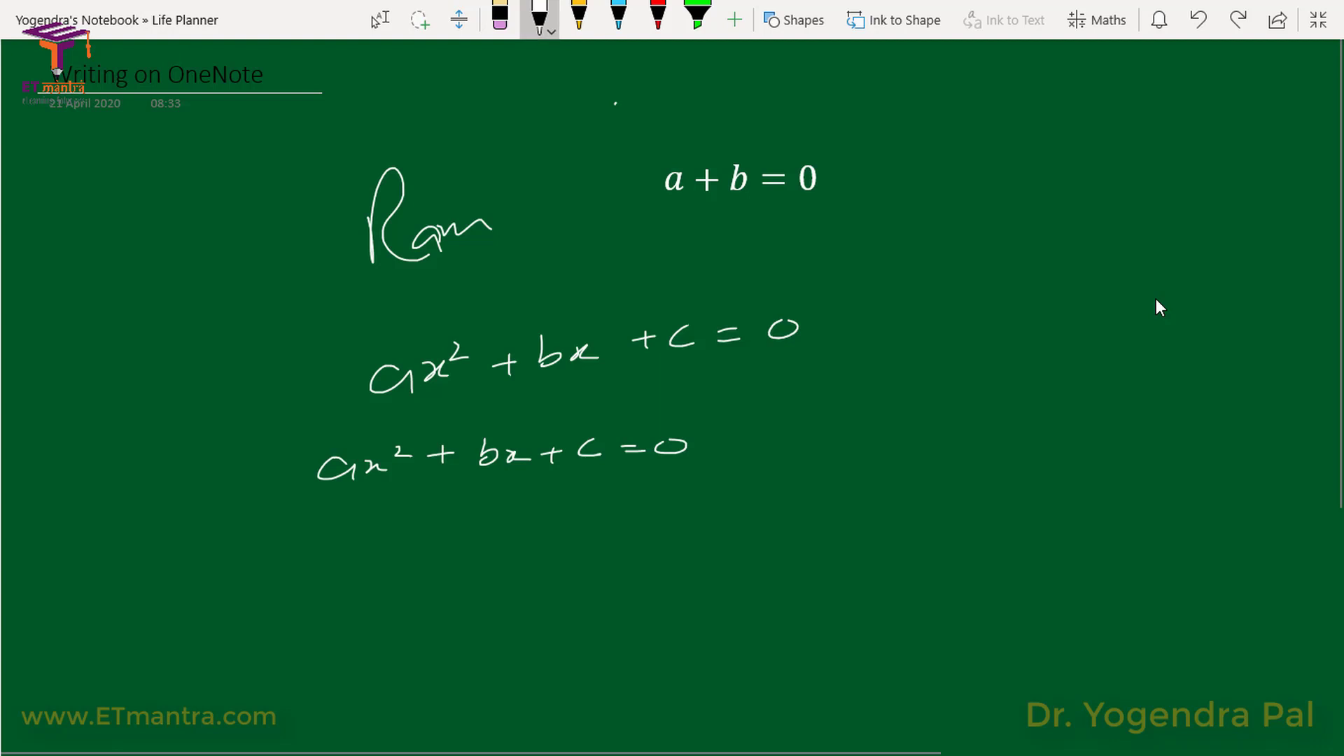
Draw a wavy vertical stroke below the second equation, then try a long wavy horizontal line further down and undo it
{"action": "left_click_drag", "start_coordinate": [499, 562], "coordinate": [524, 733]}
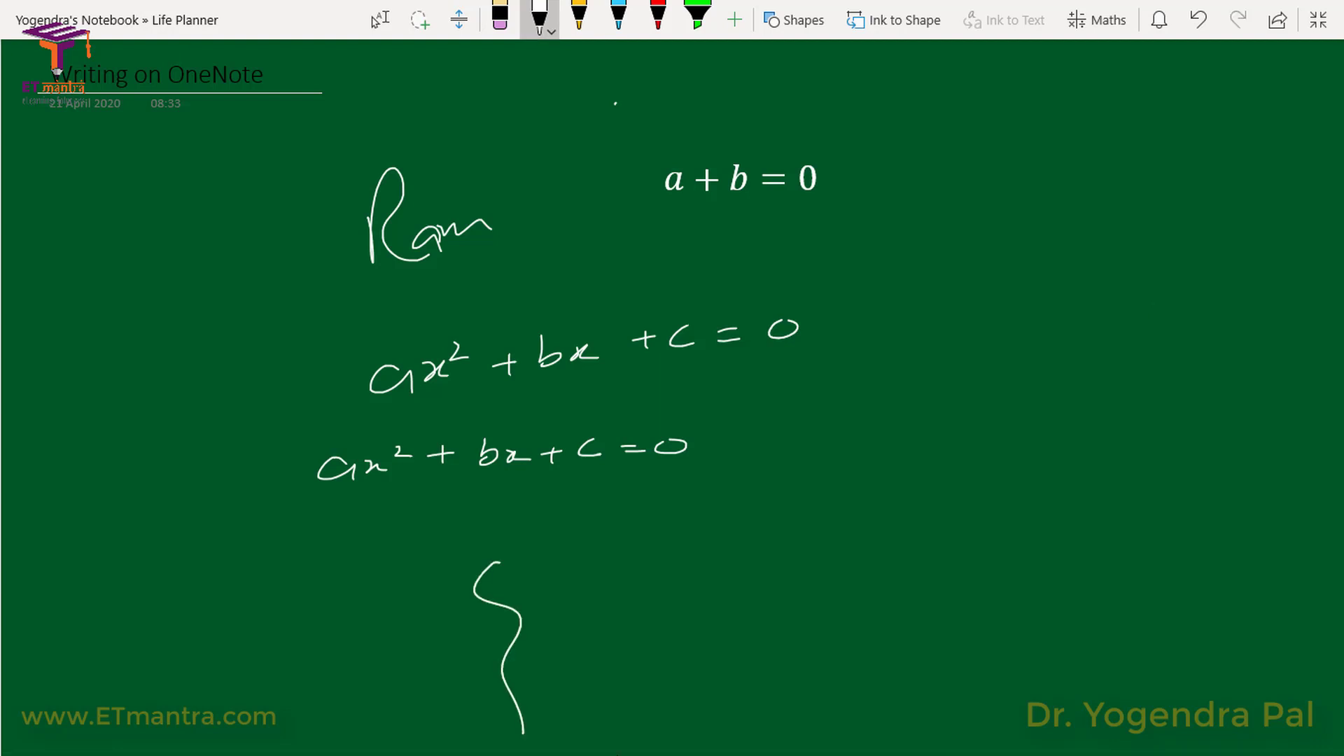
{"action": "scroll", "coordinate": [623, 724], "scroll_direction": "down", "scroll_amount": 5}
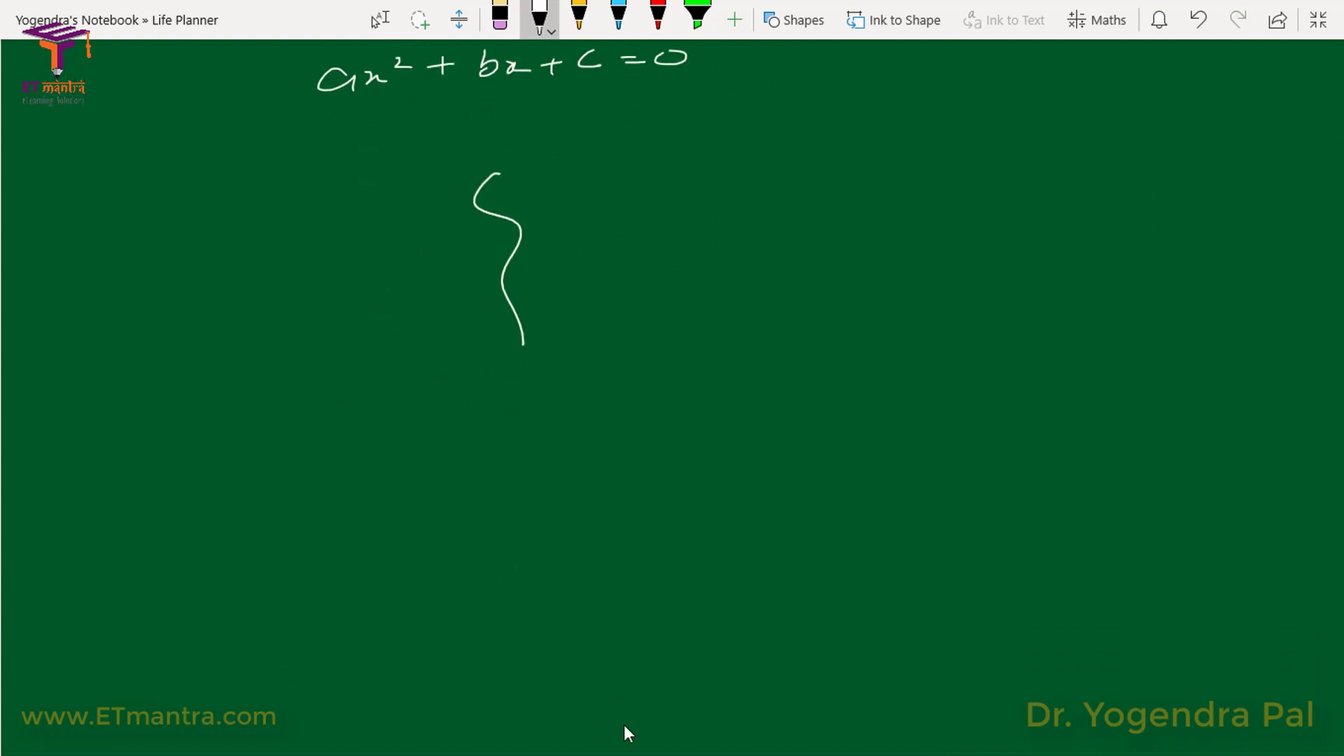
{"action": "mouse_move", "coordinate": [203, 615]}
{"action": "left_mouse_down"}
{"action": "mouse_move", "coordinate": [395, 678]}
{"action": "mouse_move", "coordinate": [887, 654]}
{"action": "left_mouse_up"}
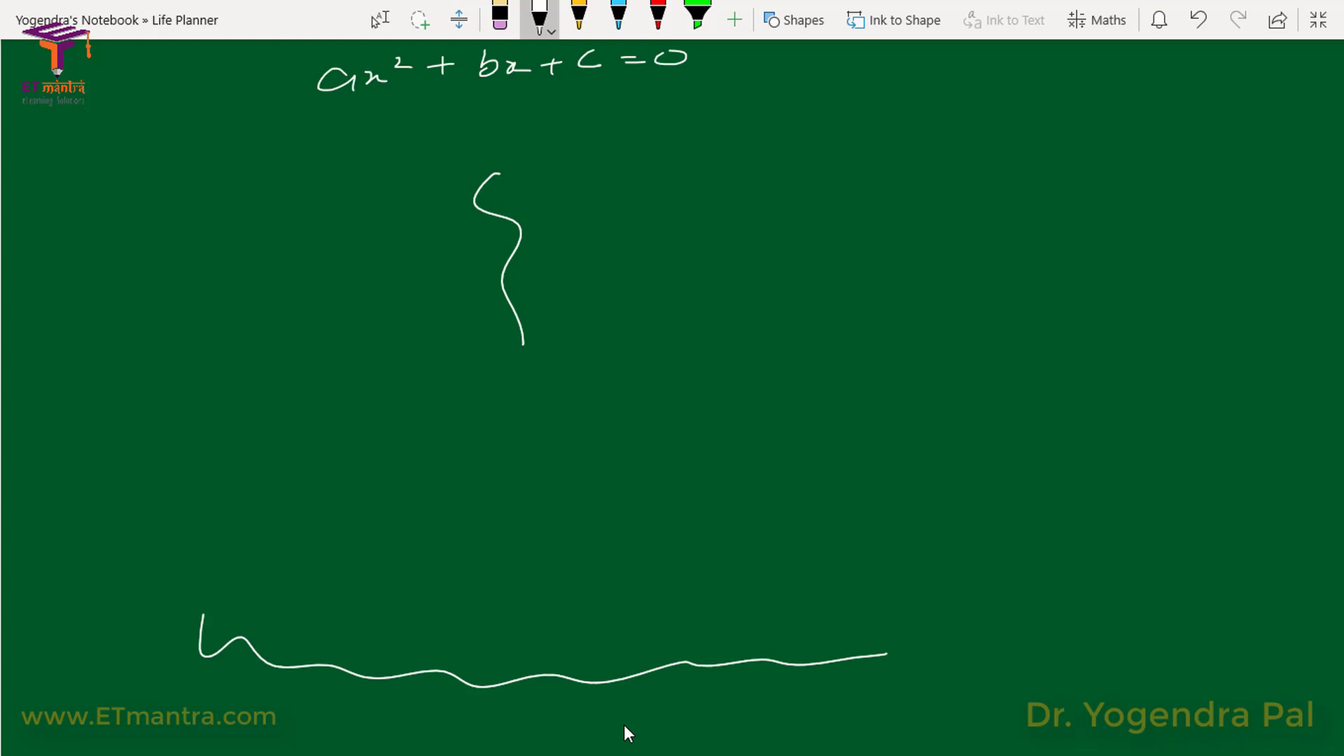
{"action": "key", "text": "ctrl+z"}
{"action": "scroll", "coordinate": [624, 725], "scroll_direction": "up", "scroll_amount": 5}
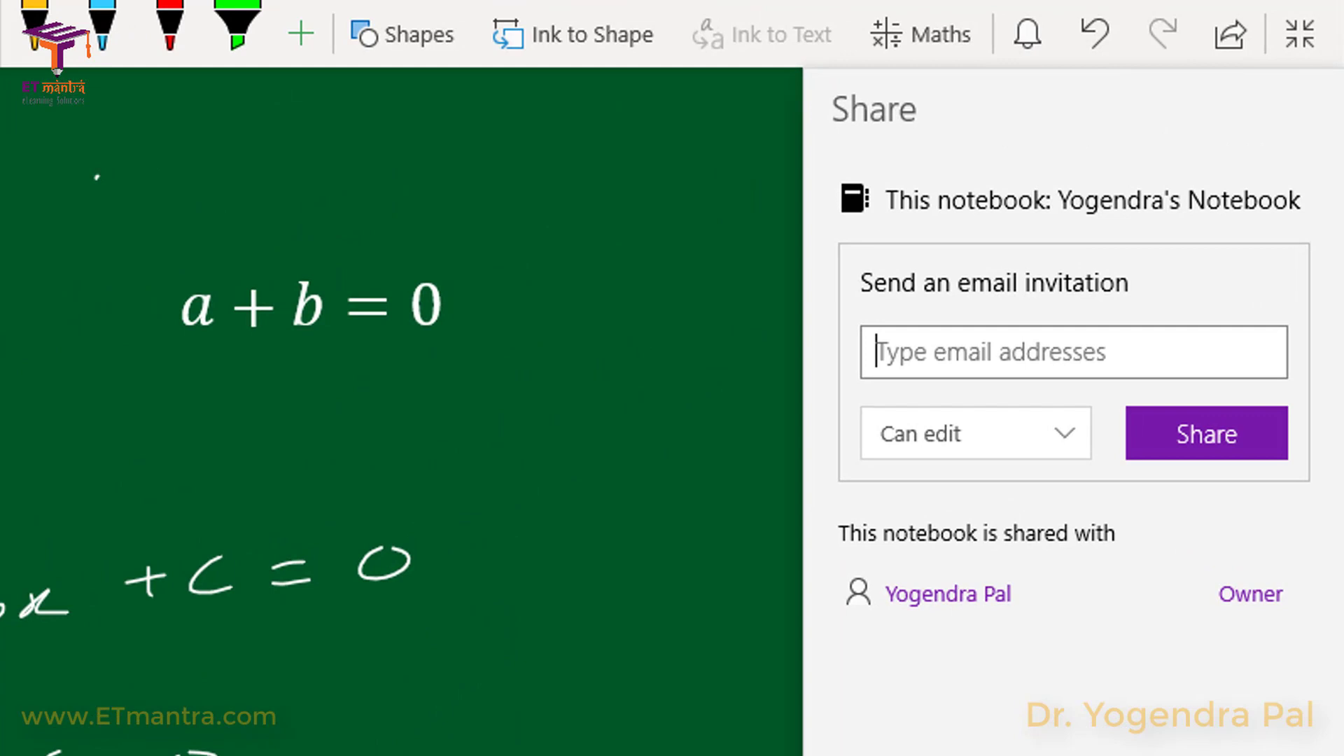
Set the notebook's e-mail invitation permission to Can view, close the sharing options and exit full-screen drawing
{"action": "left_click", "coordinate": [976, 434]}
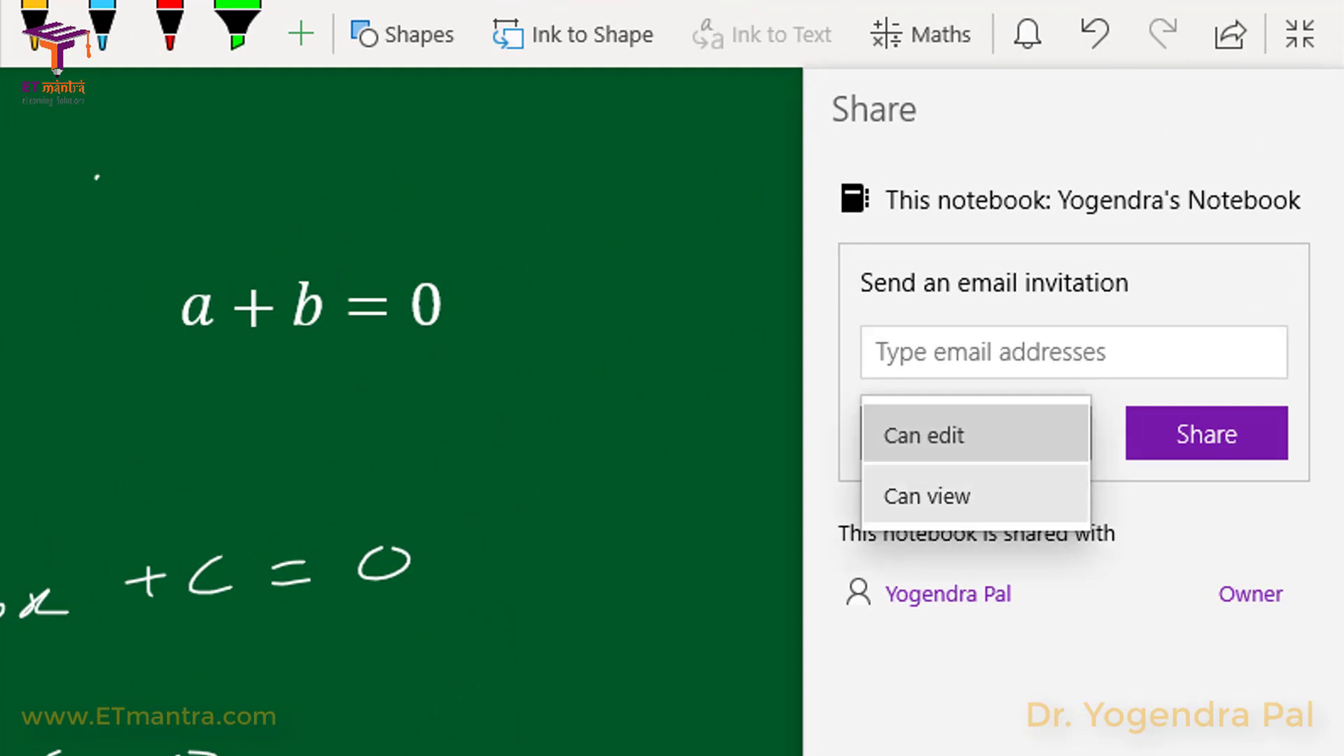
{"action": "left_click", "coordinate": [931, 492]}
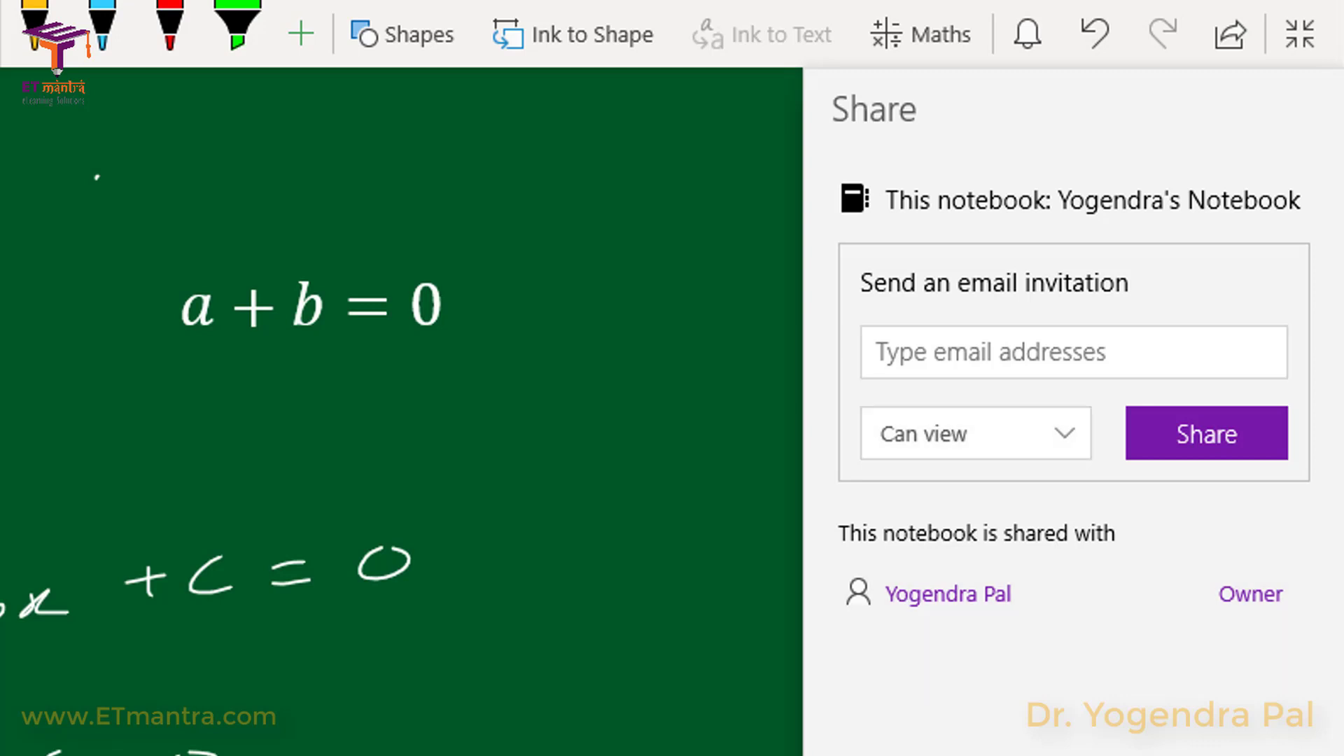
{"action": "left_click", "coordinate": [1230, 33]}
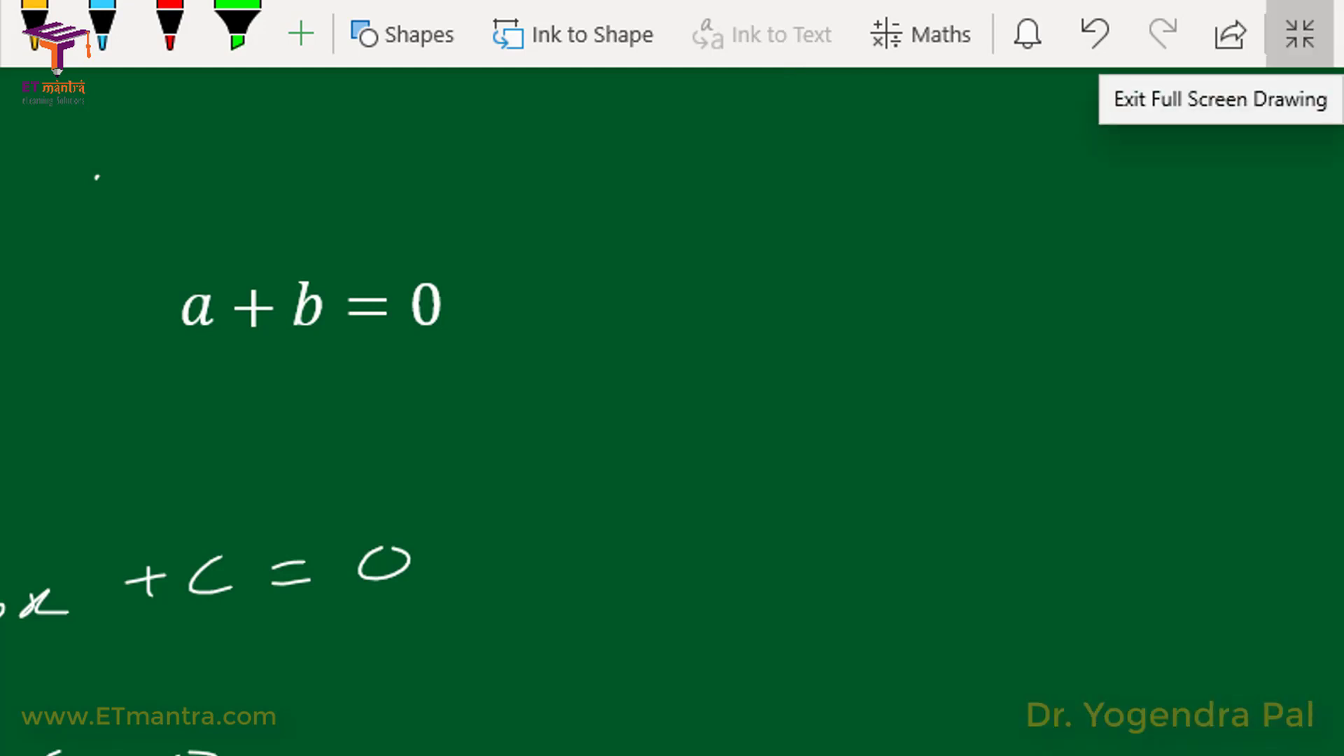
{"action": "left_click", "coordinate": [1299, 33]}
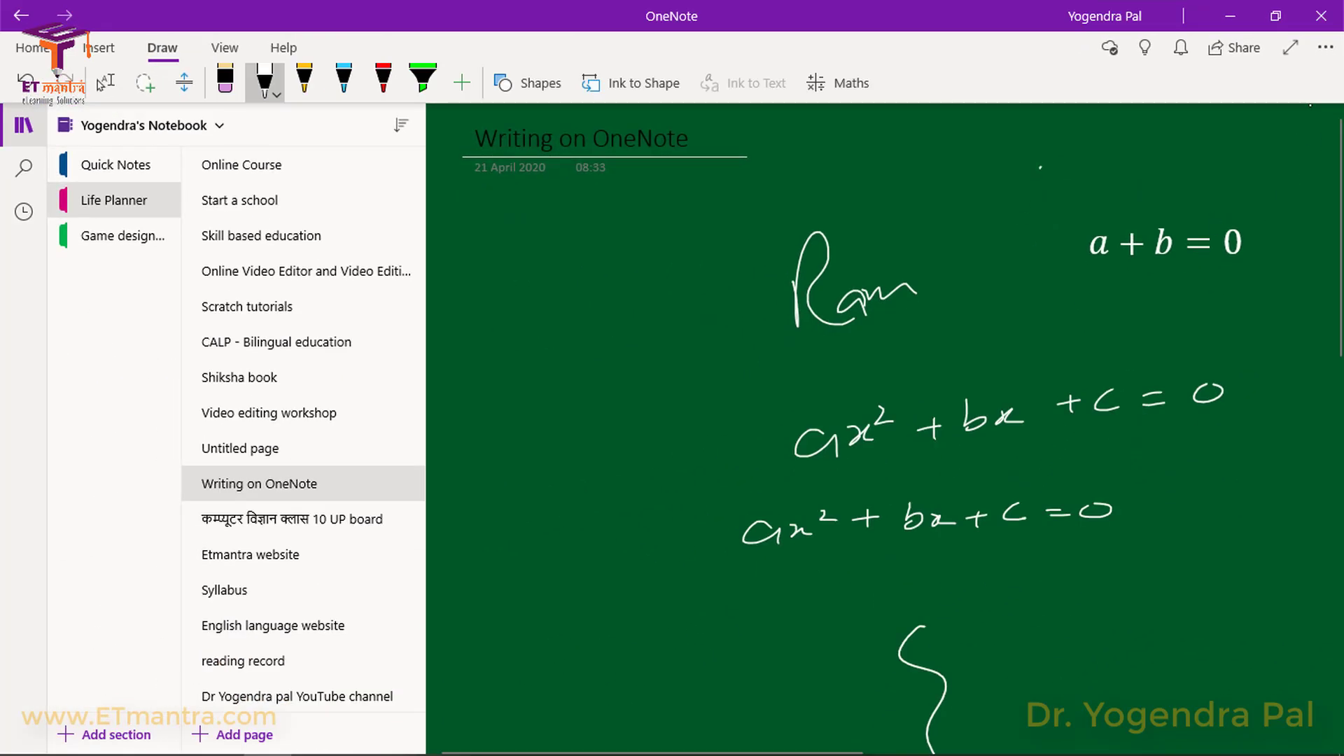
Open the page's print settings, choose Microsoft Print to PDF as the printer and set the orientation to Landscape
{"action": "left_click", "coordinate": [1325, 47]}
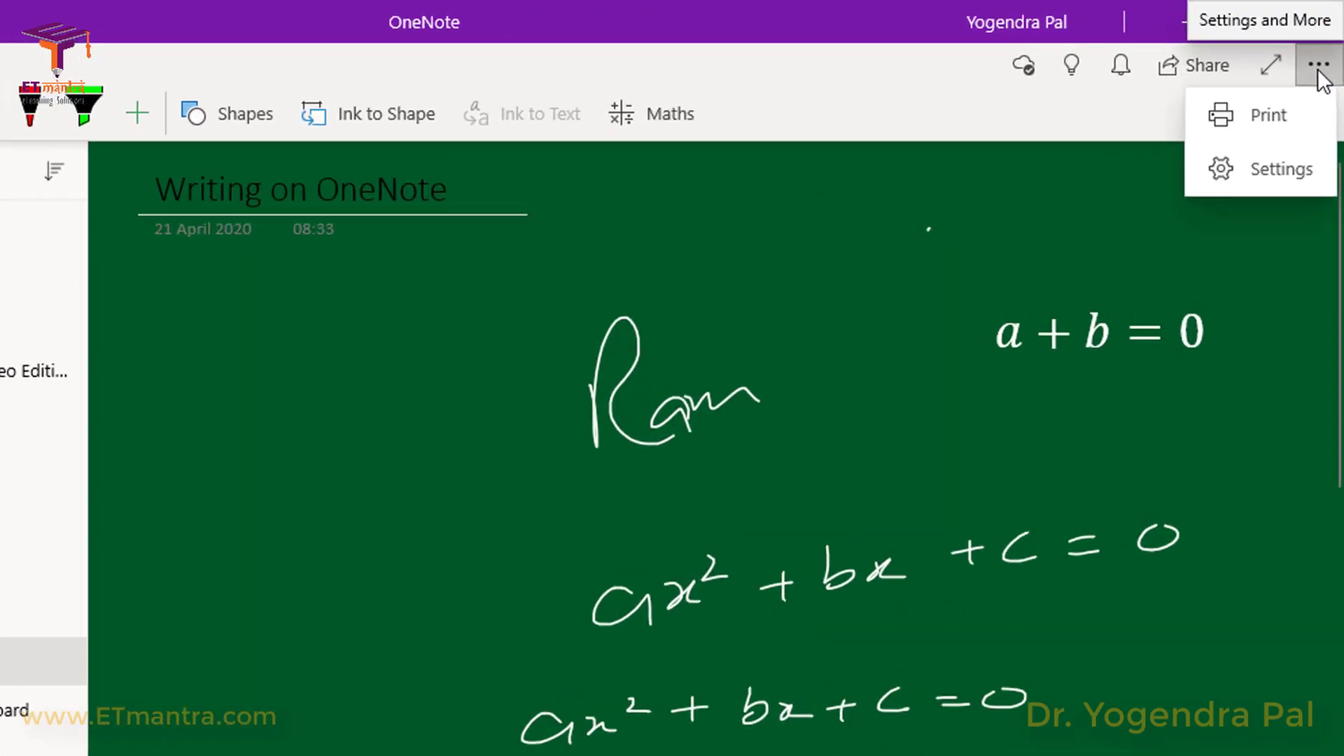
{"action": "left_click", "coordinate": [1288, 116]}
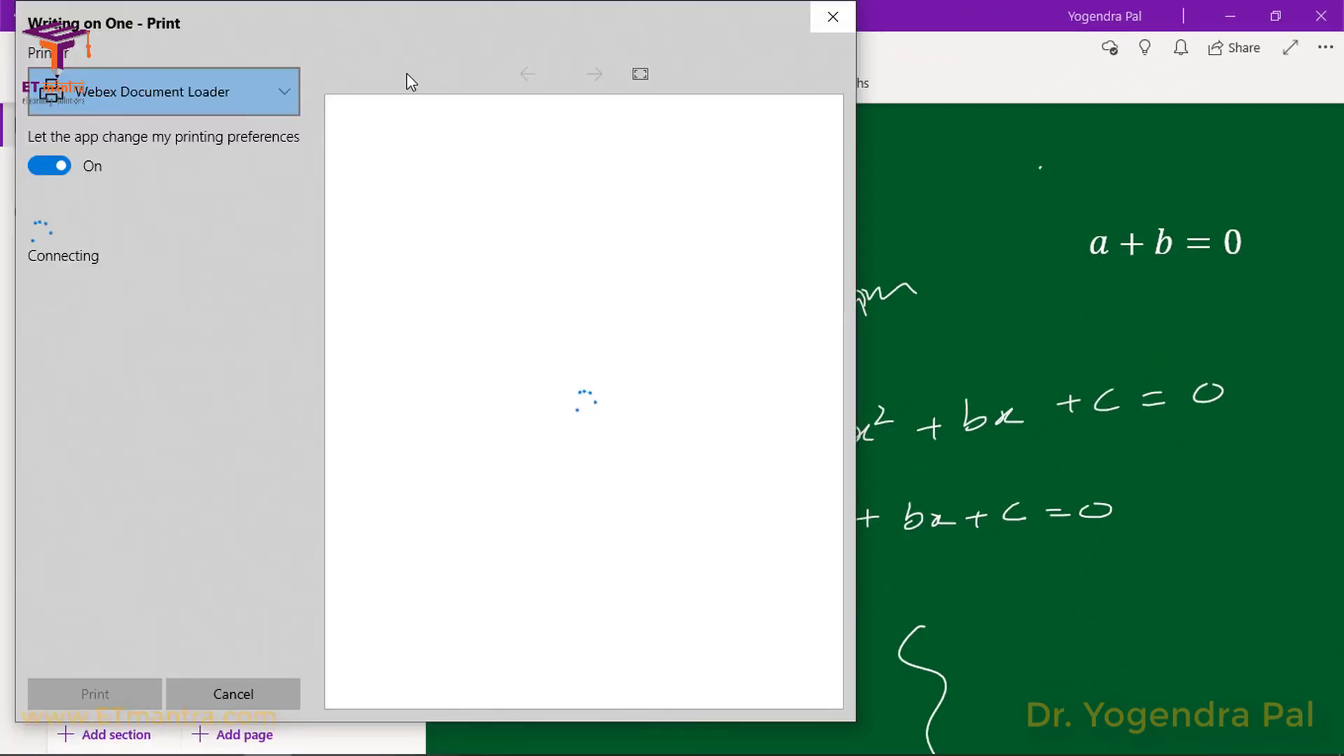
{"action": "left_click", "coordinate": [228, 94]}
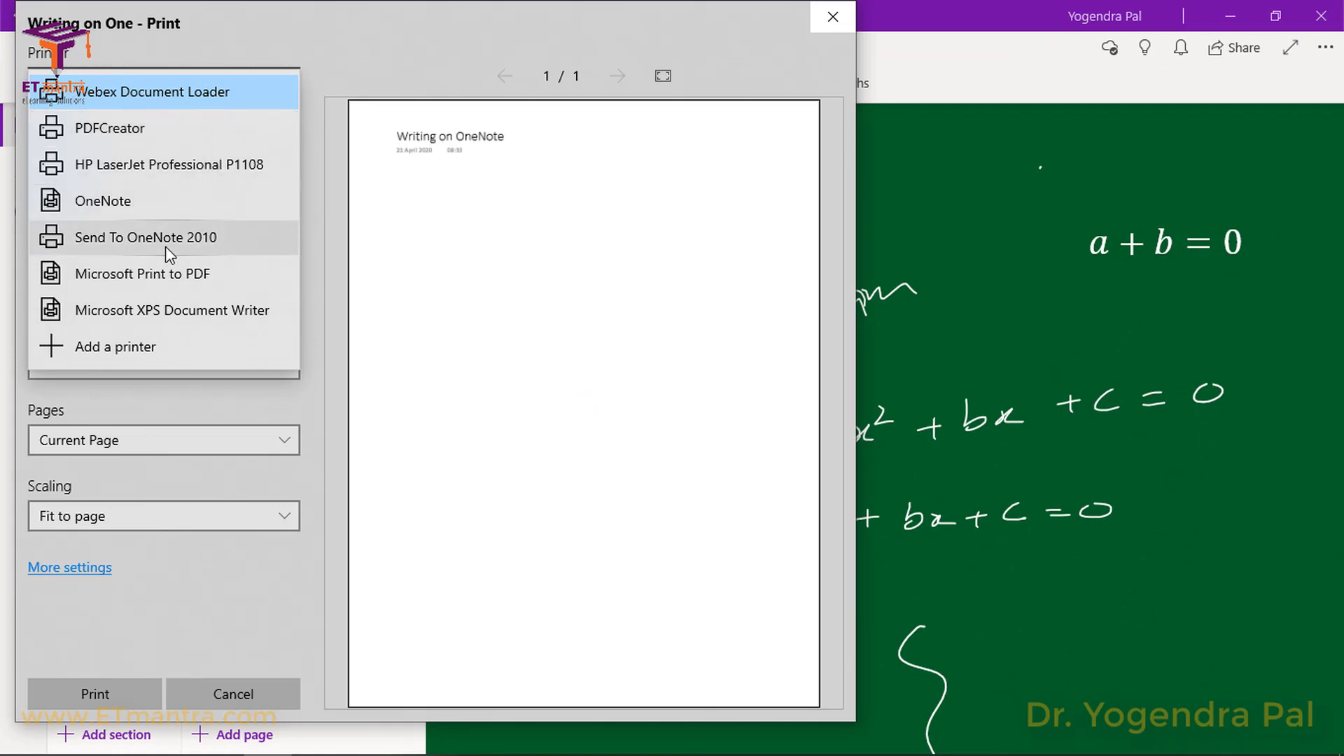
{"action": "left_click", "coordinate": [158, 276]}
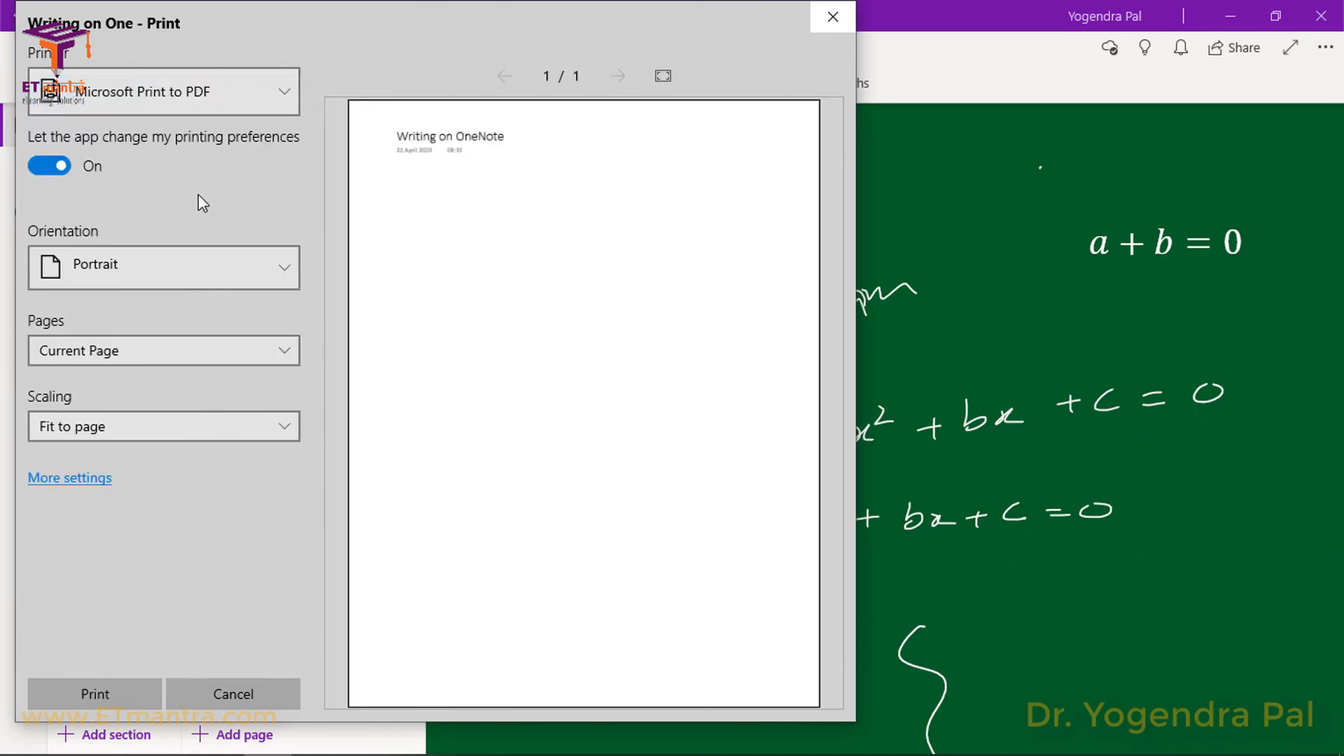
{"action": "left_click", "coordinate": [237, 279]}
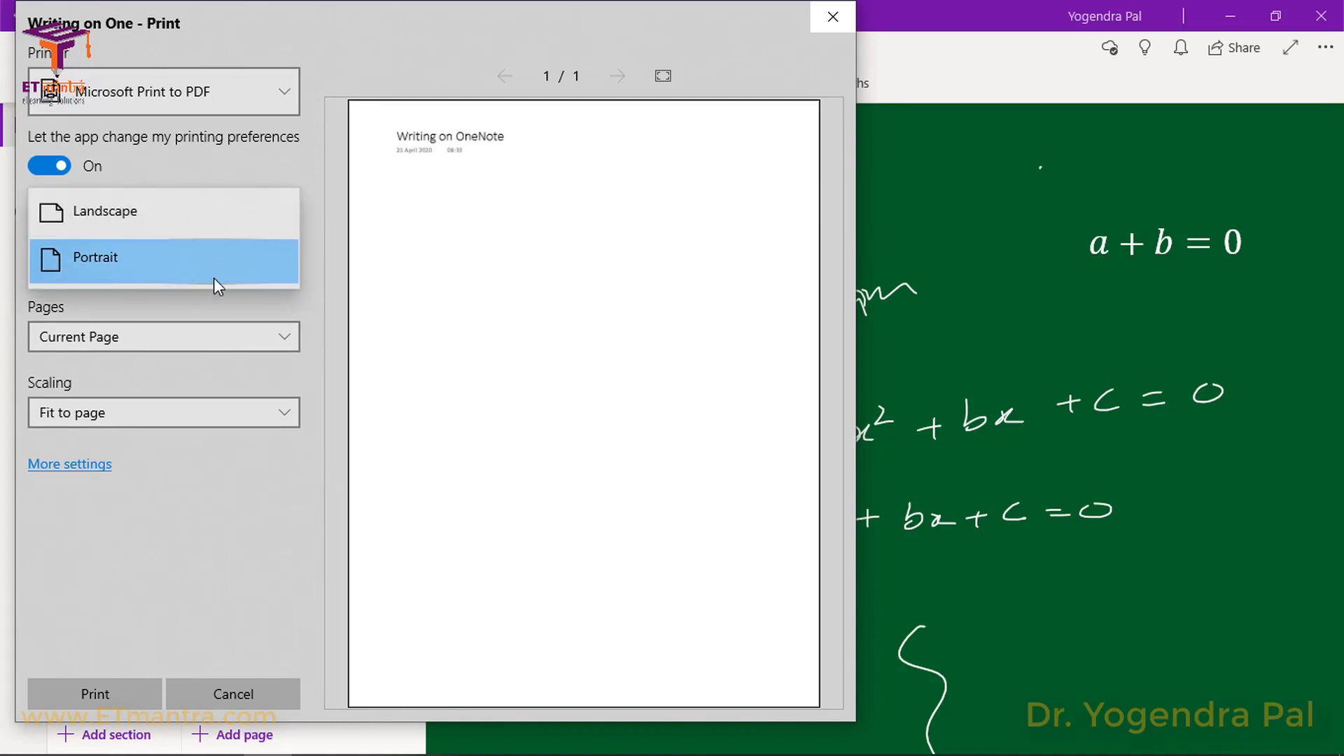
{"action": "left_click", "coordinate": [213, 277]}
{"action": "left_click", "coordinate": [213, 266]}
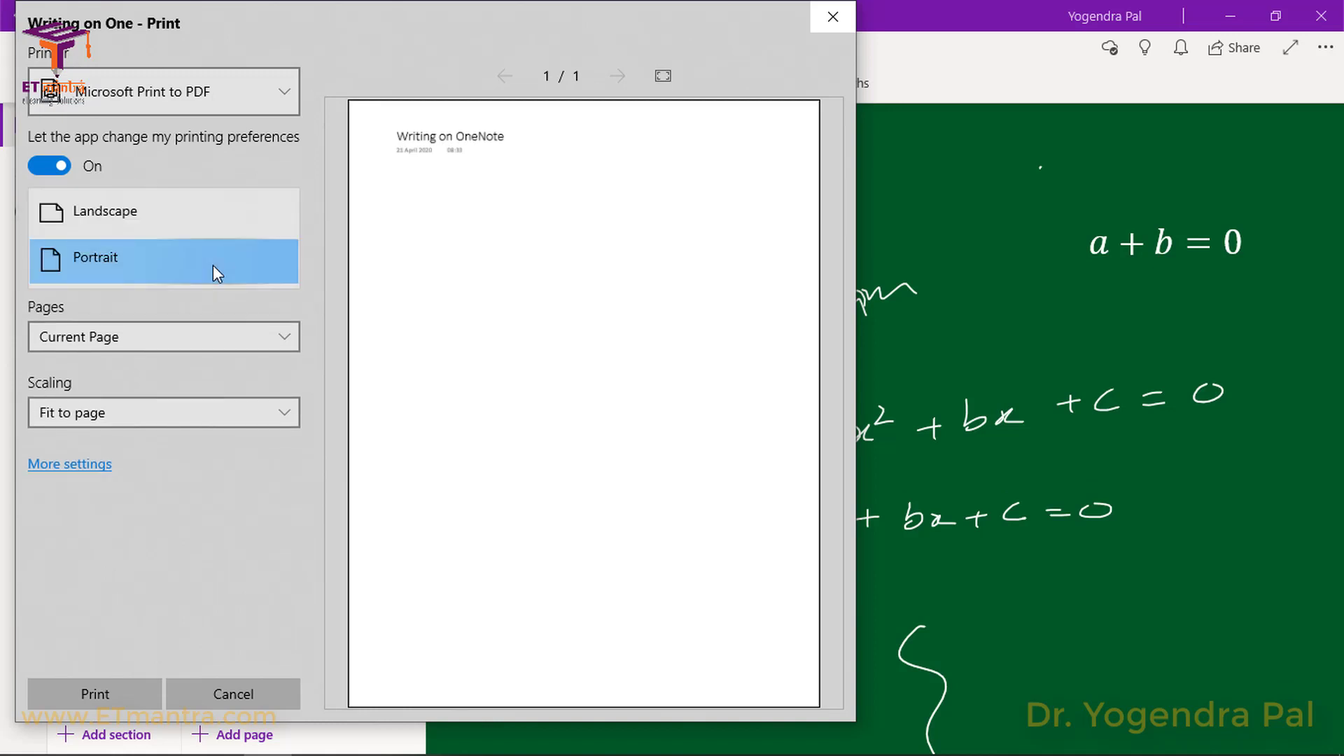
{"action": "left_click", "coordinate": [213, 213]}
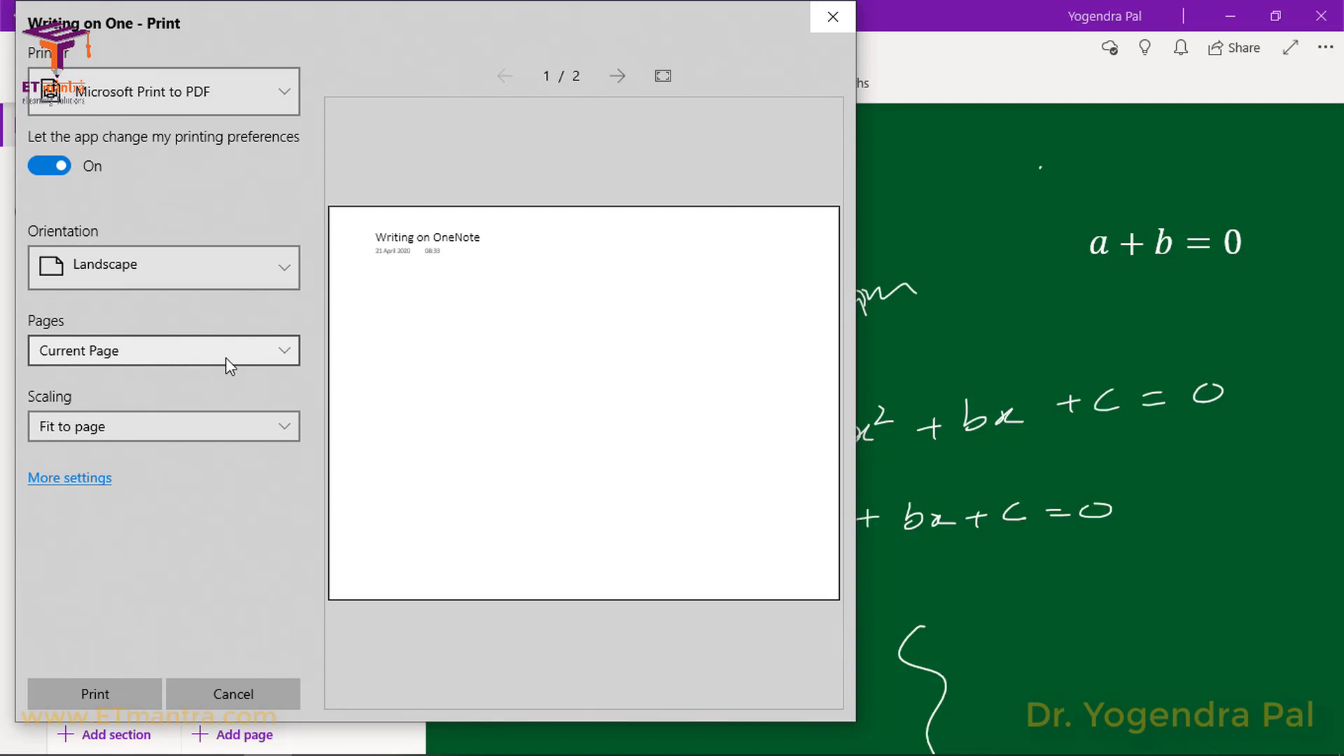
Review the page range and scaling options, preview both print pages and close the print settings without printing
{"action": "left_click", "coordinate": [226, 357]}
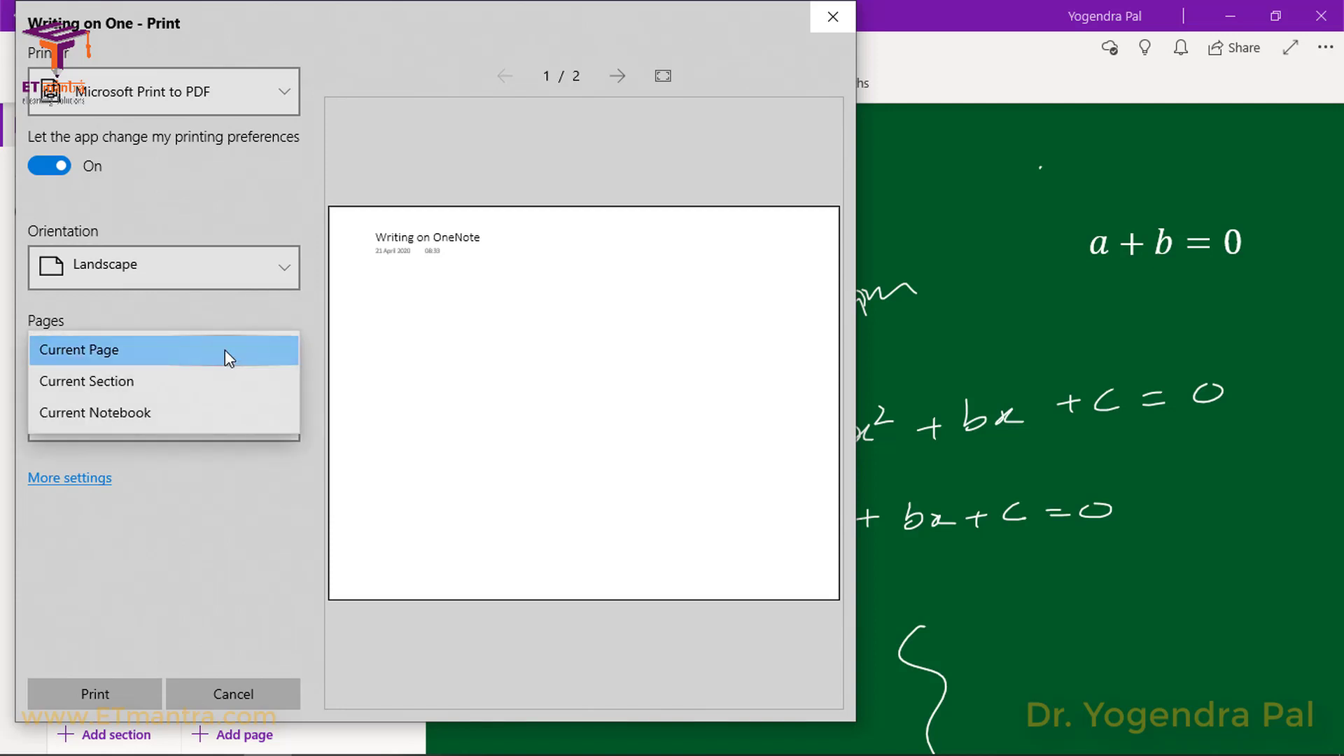
{"action": "left_click", "coordinate": [225, 351]}
{"action": "left_click", "coordinate": [208, 432]}
{"action": "left_click", "coordinate": [209, 428]}
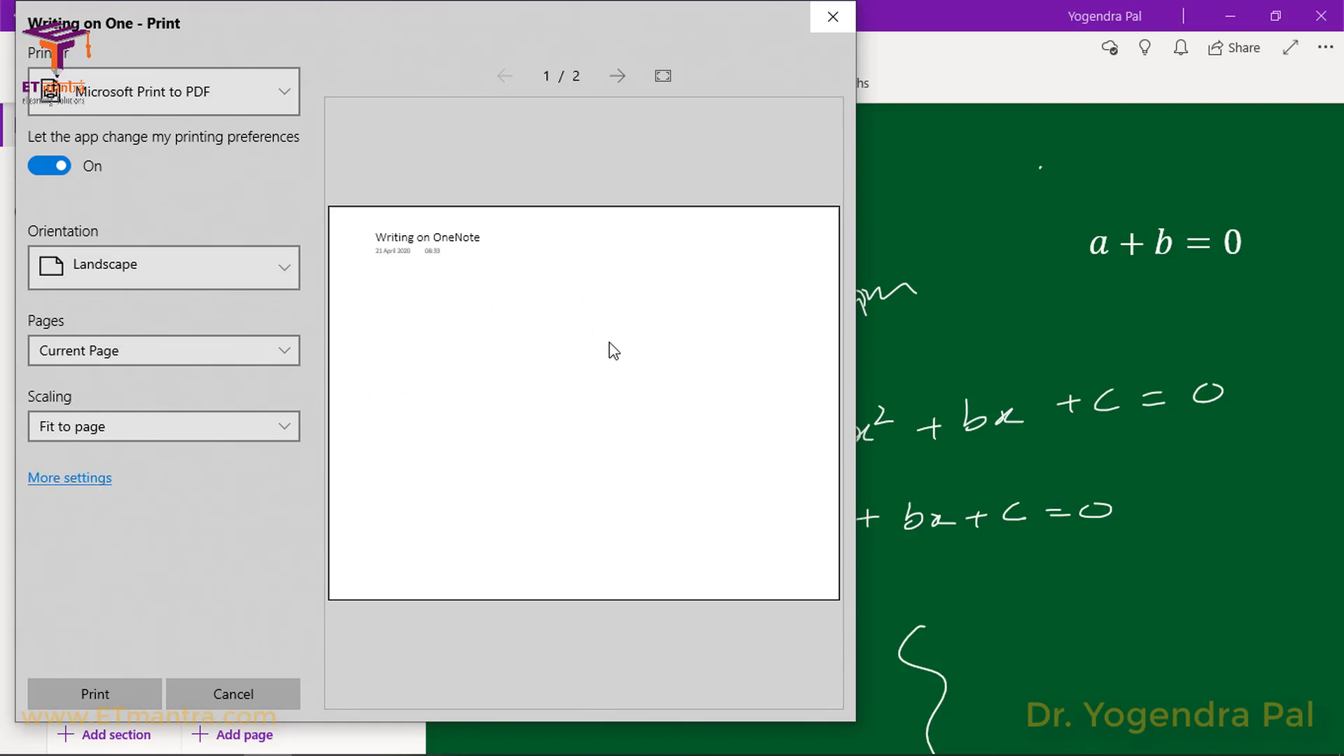
{"action": "left_click", "coordinate": [618, 76]}
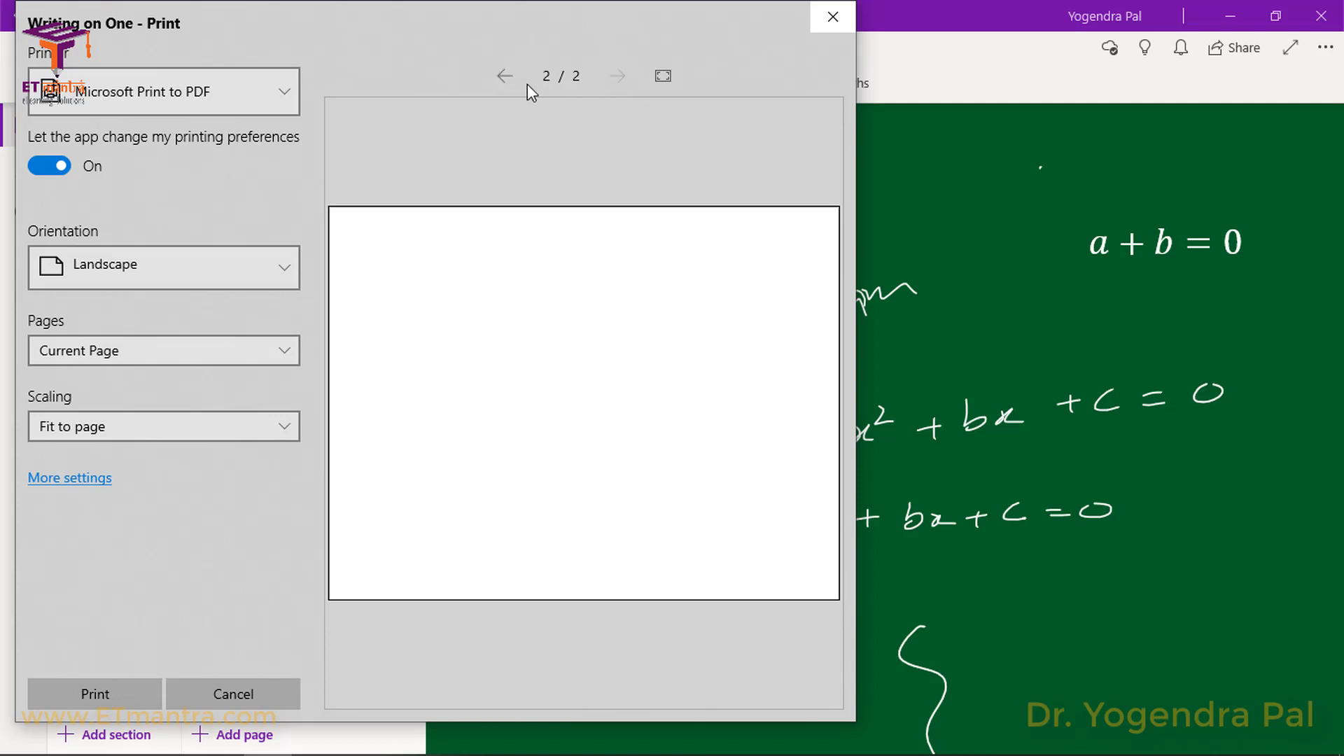
{"action": "left_click", "coordinate": [504, 74]}
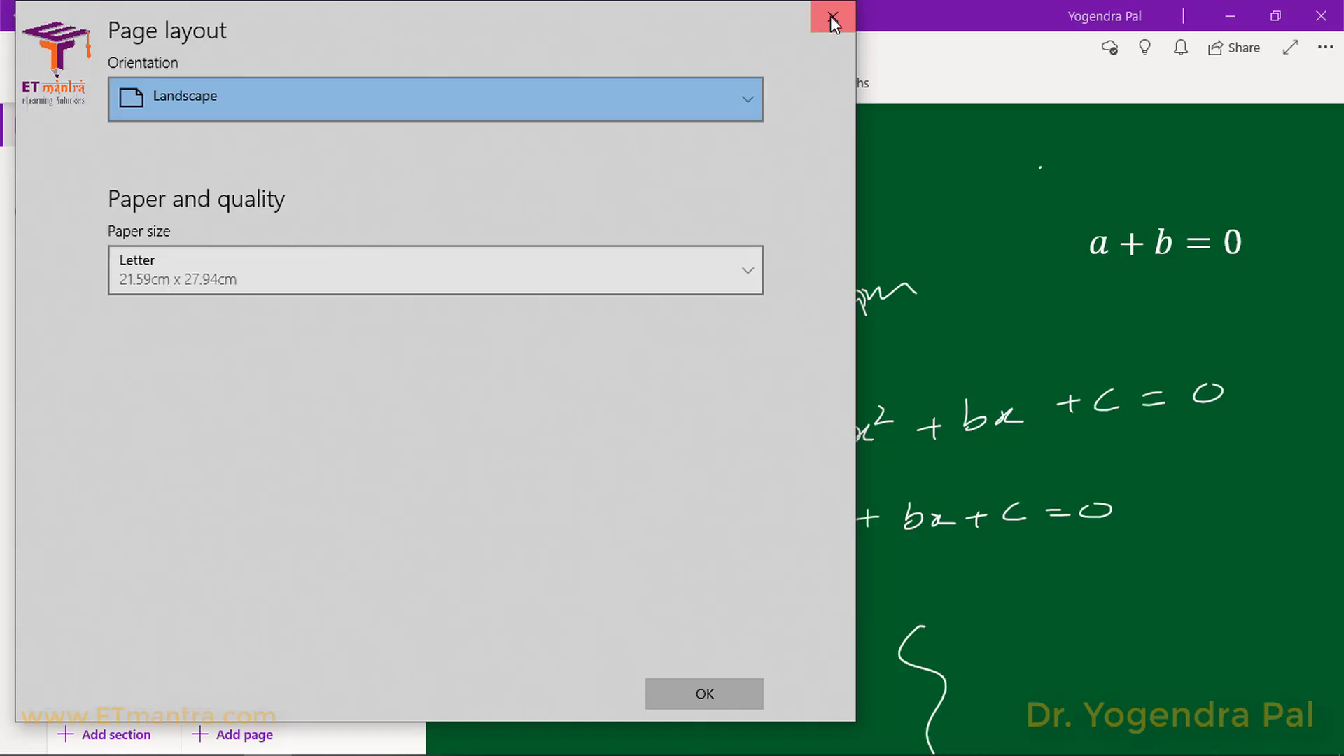
{"action": "left_click", "coordinate": [833, 16]}
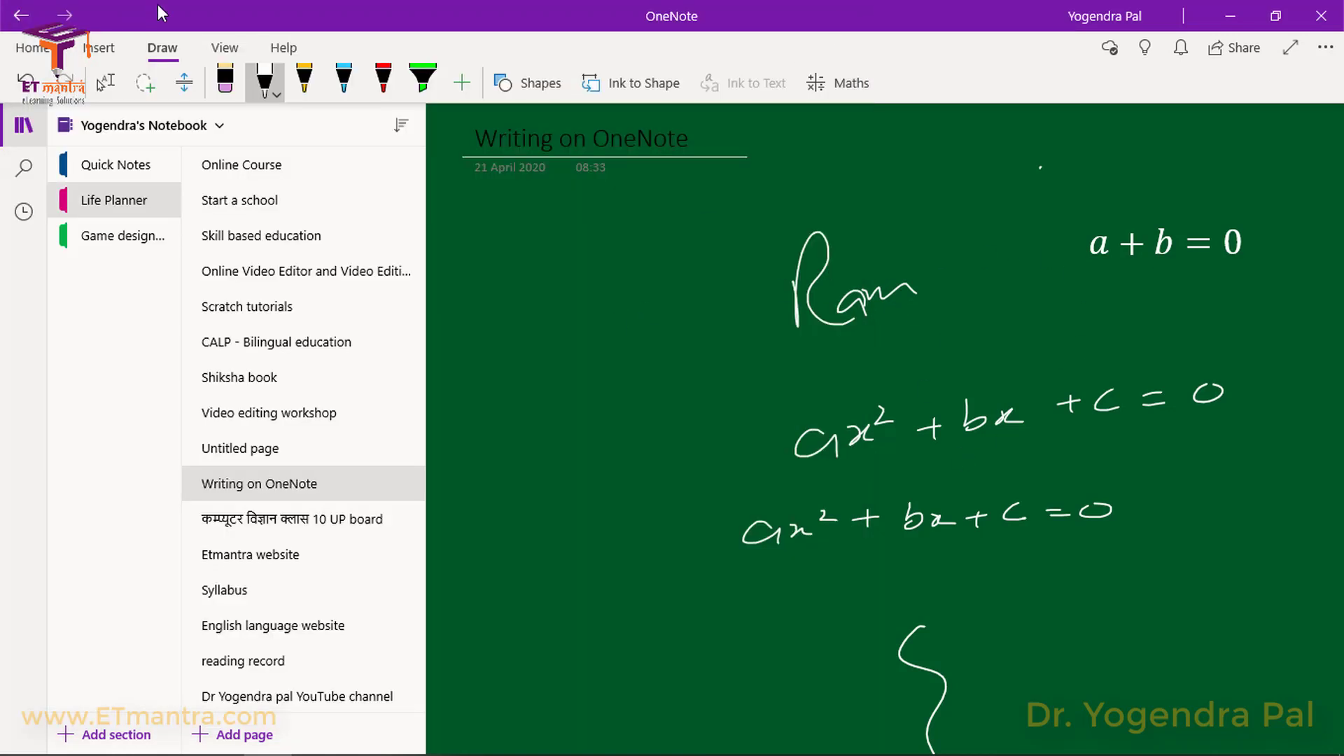
Scribble a zigzag over the handwriting with the green highlighter, then write "Red" beside it in red ink and underline it twice
{"action": "left_click", "coordinate": [423, 81]}
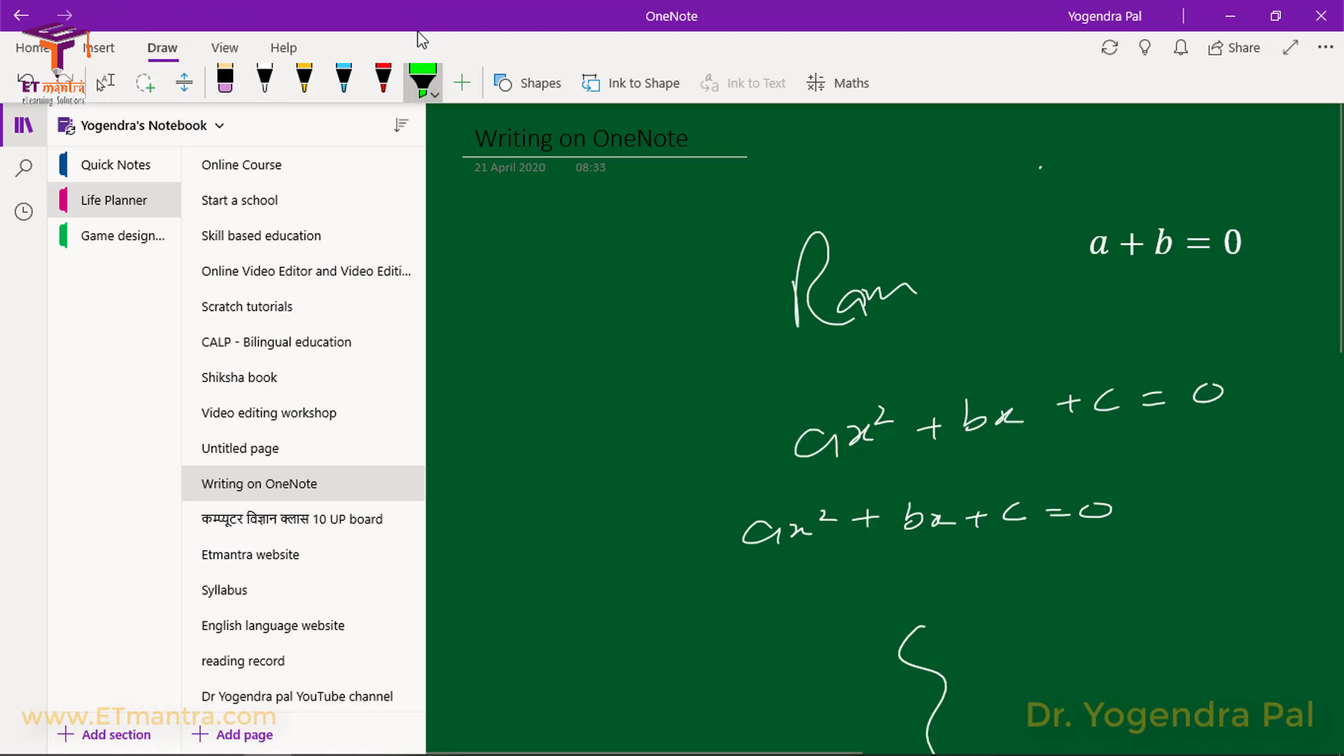
{"action": "mouse_move", "coordinate": [757, 329]}
{"action": "left_mouse_down"}
{"action": "mouse_move", "coordinate": [973, 277]}
{"action": "mouse_move", "coordinate": [857, 427]}
{"action": "mouse_move", "coordinate": [875, 563]}
{"action": "left_mouse_up"}
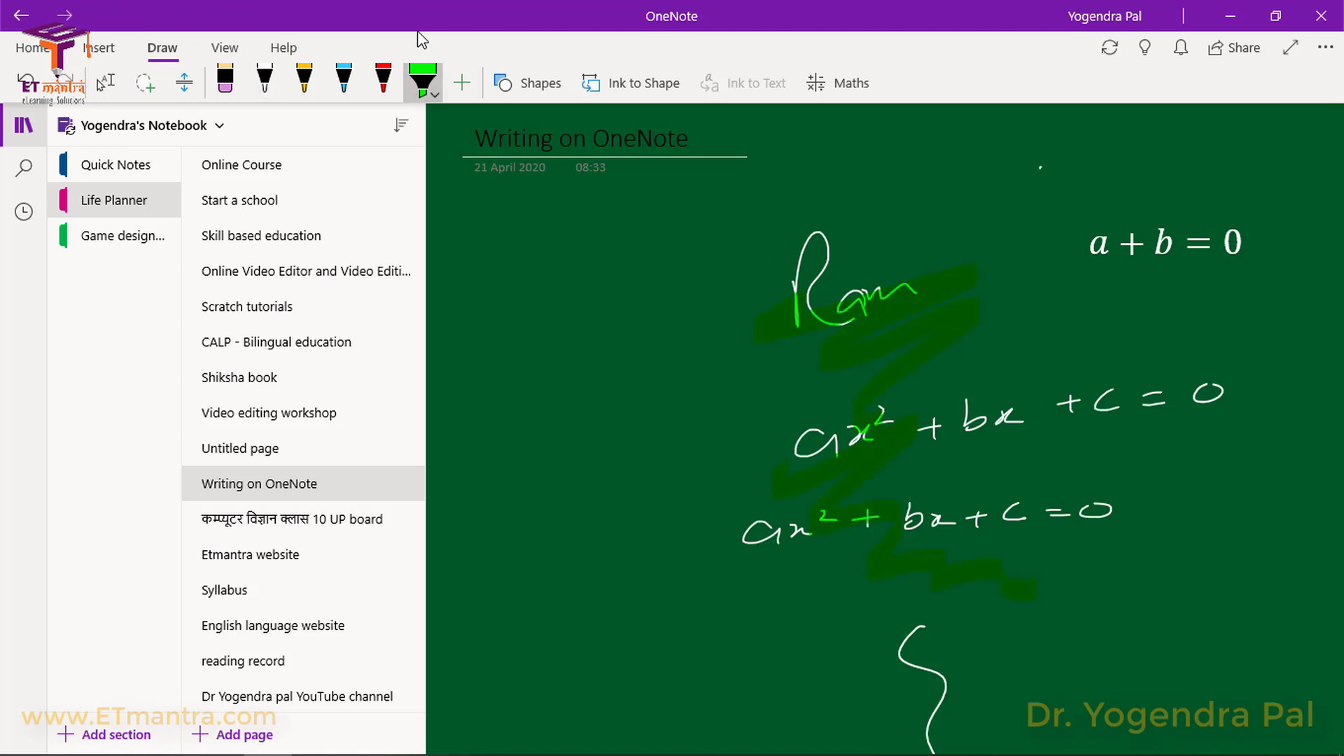
{"action": "left_click", "coordinate": [383, 80]}
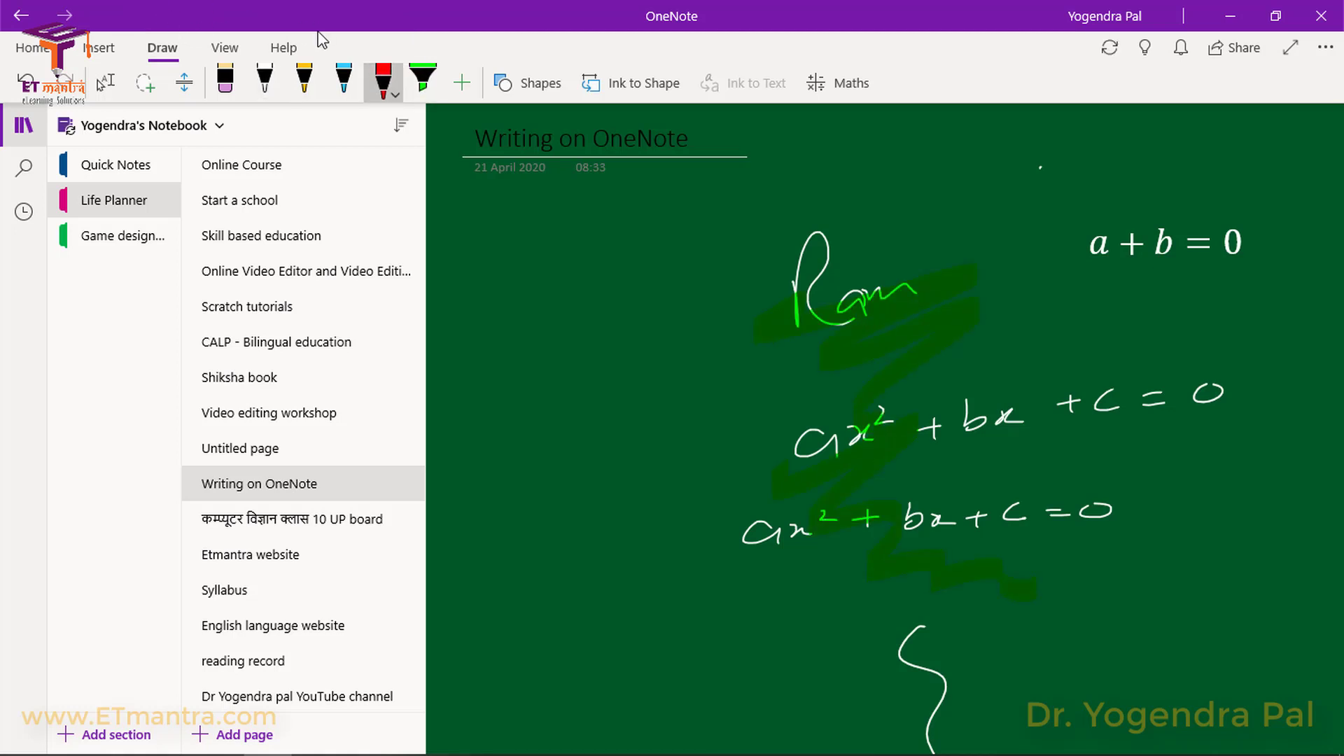
{"action": "mouse_move", "coordinate": [639, 428]}
{"action": "left_mouse_down"}
{"action": "mouse_move", "coordinate": [725, 343]}
{"action": "mouse_move", "coordinate": [637, 460]}
{"action": "left_mouse_up"}
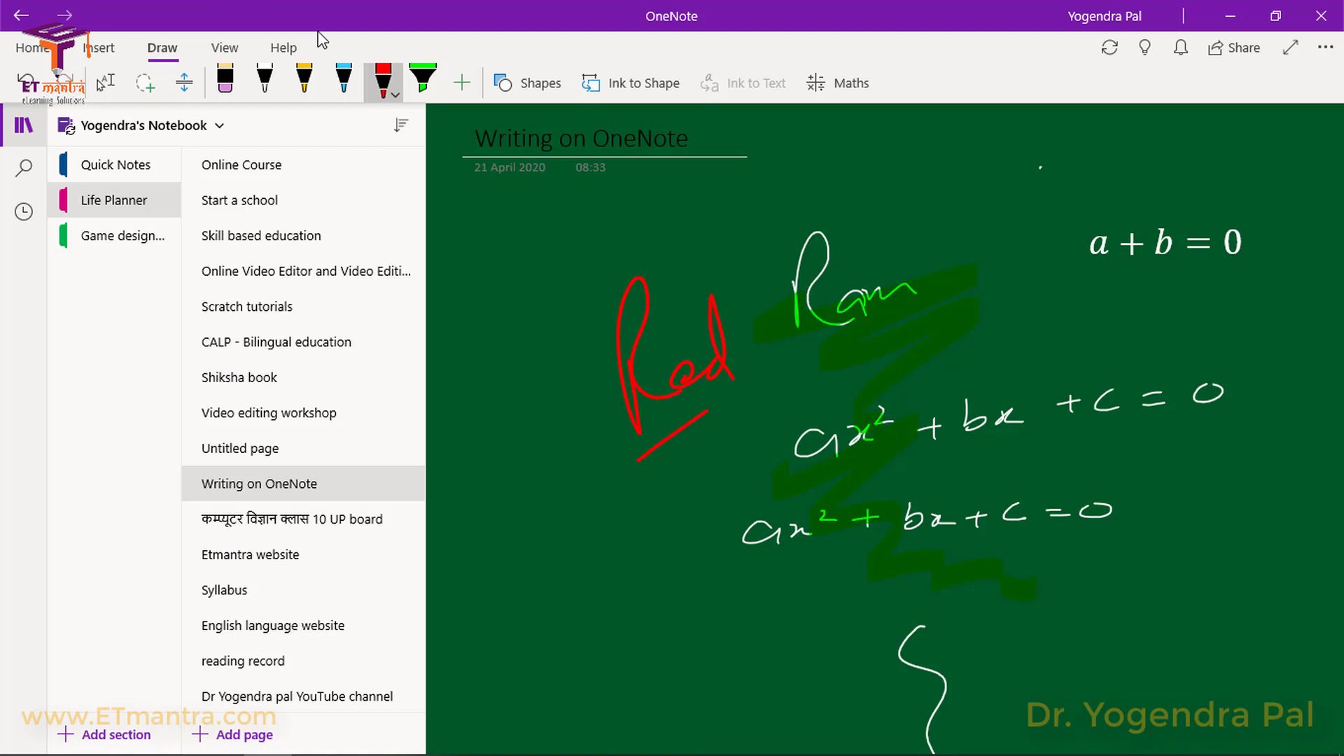
{"action": "left_click_drag", "start_coordinate": [708, 411], "coordinate": [768, 375]}
{"action": "left_click_drag", "start_coordinate": [650, 471], "coordinate": [769, 391]}
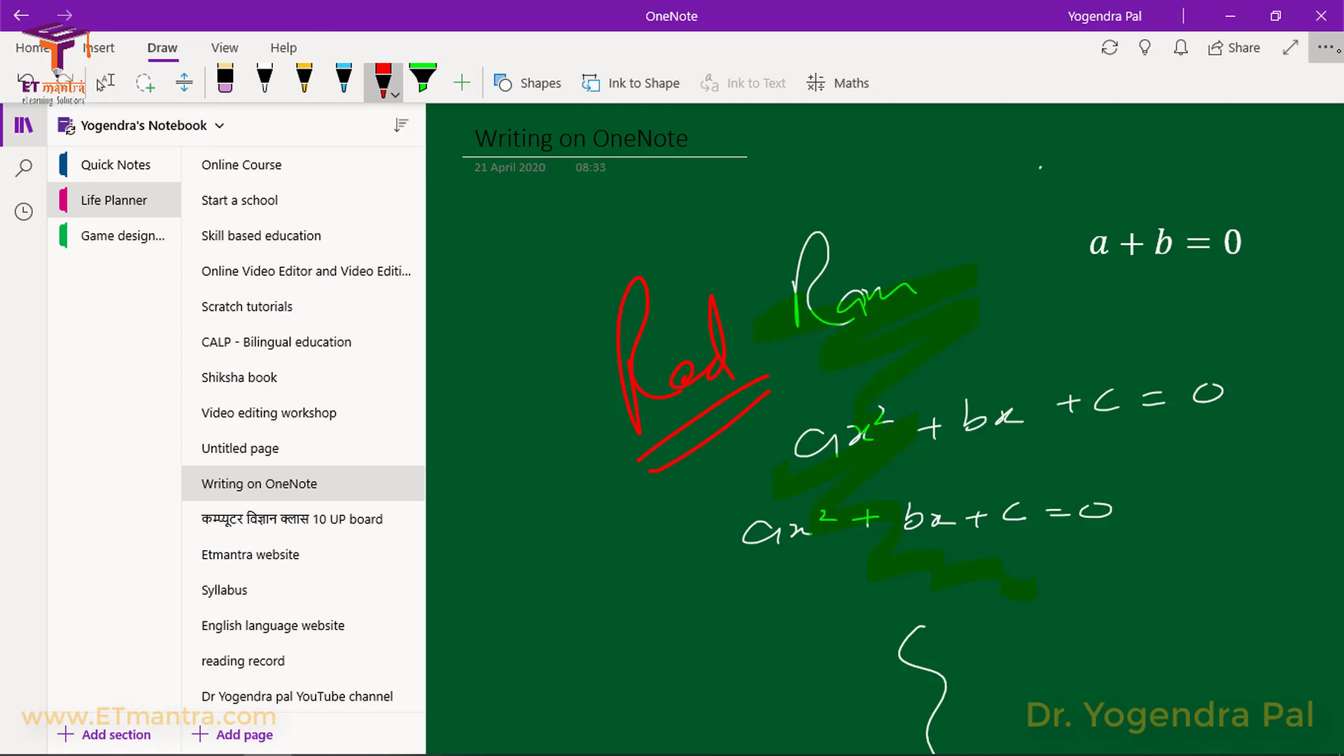
Set up printing of the current page with Microsoft Print to PDF in Landscape orientation
{"action": "left_click", "coordinate": [1325, 48]}
{"action": "left_click", "coordinate": [1309, 85]}
{"action": "left_click", "coordinate": [245, 91]}
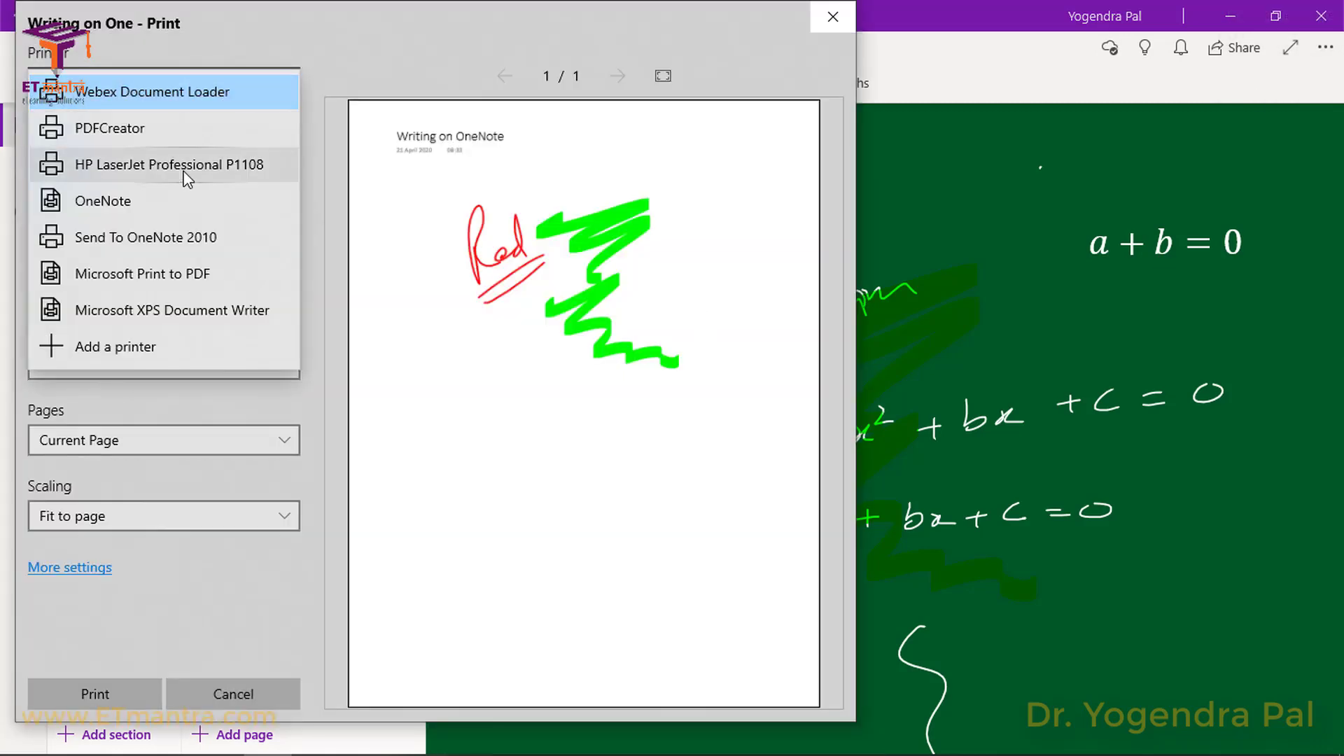
{"action": "left_click", "coordinate": [159, 306]}
{"action": "left_click", "coordinate": [172, 266]}
{"action": "left_click", "coordinate": [168, 212]}
Print the page to a PDF file named newnote in the Documents folder and view the saved PDF
{"action": "left_click", "coordinate": [115, 693]}
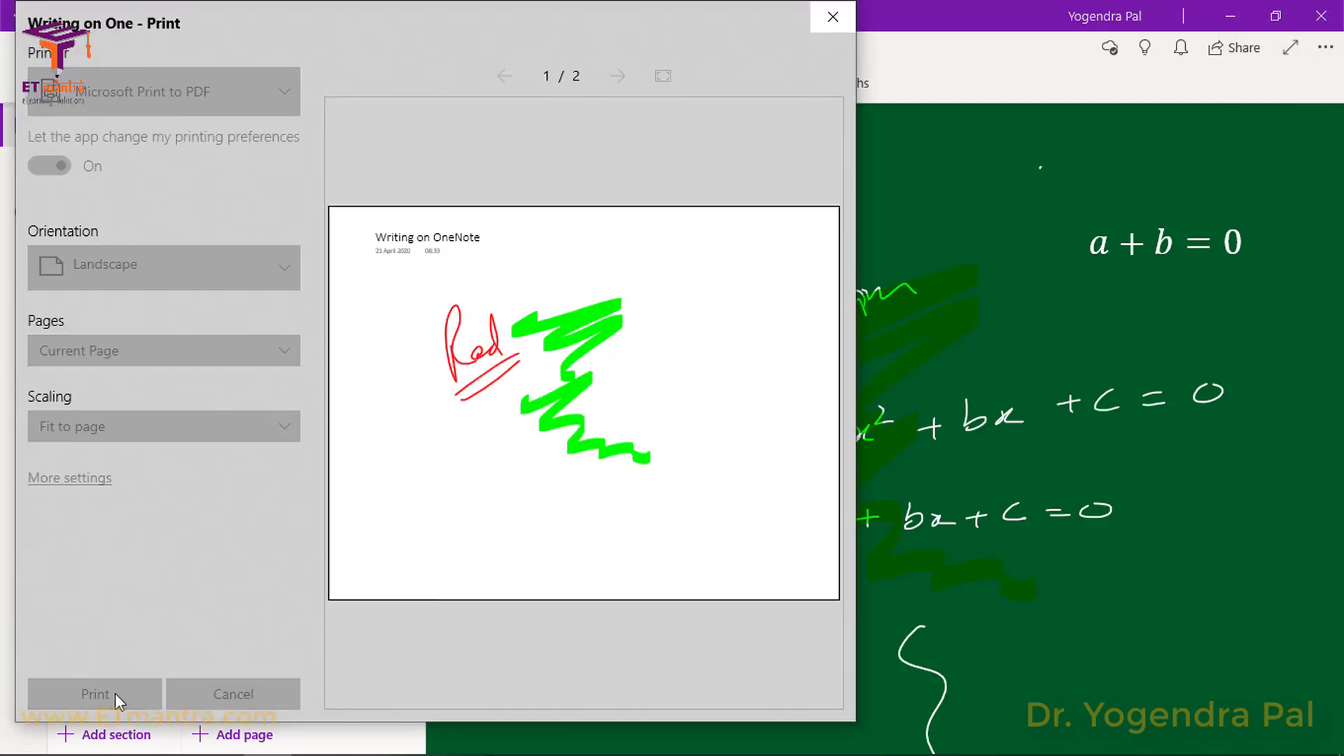
{"action": "type", "text": "newnote"}
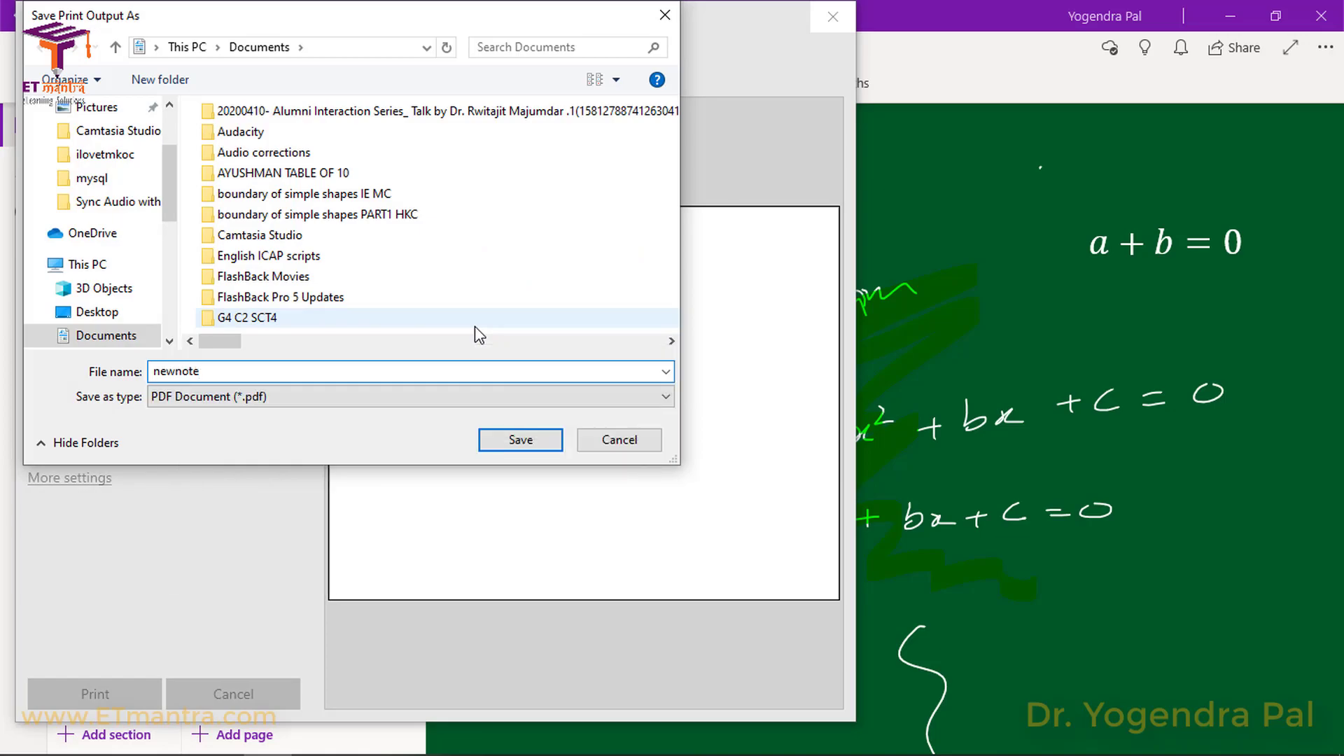
{"action": "key", "text": "Return"}
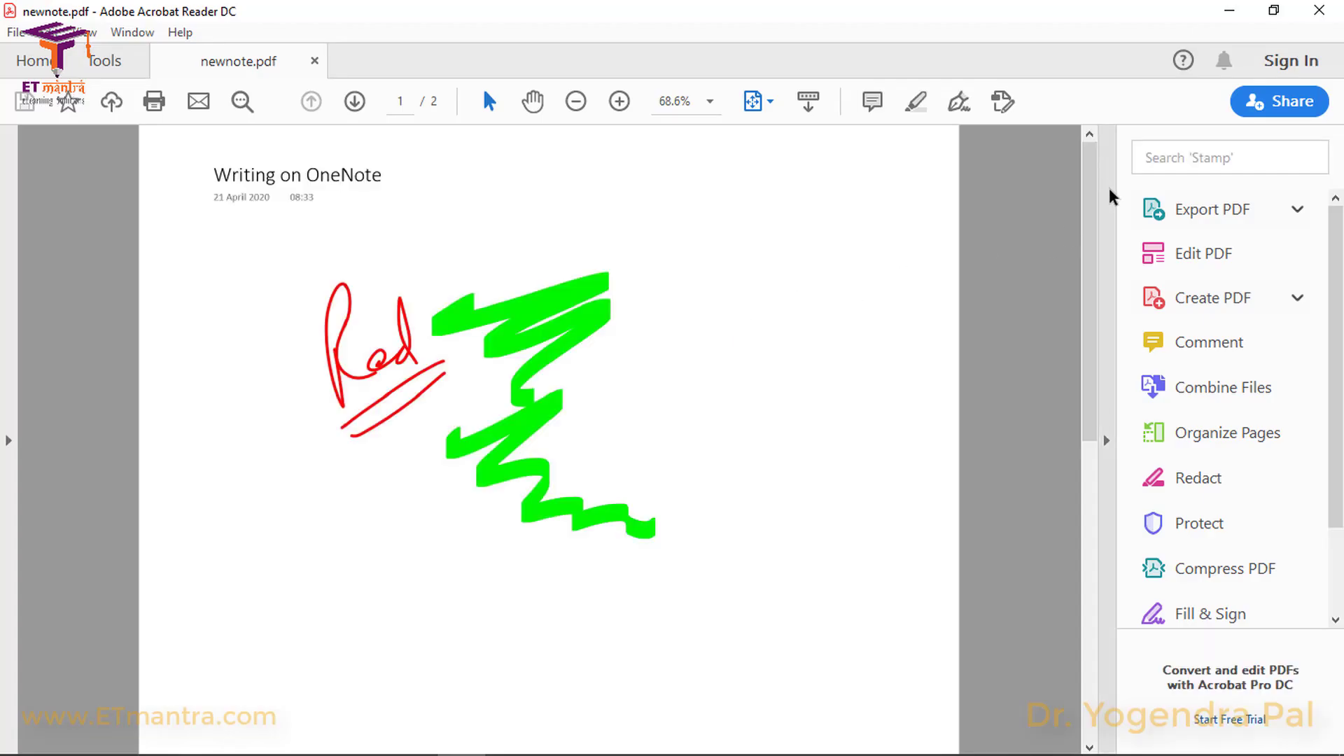
{"action": "mouse_move", "coordinate": [1090, 200]}
{"action": "left_mouse_down"}
{"action": "mouse_move", "coordinate": [1111, 497]}
{"action": "mouse_move", "coordinate": [1047, 161]}
{"action": "left_mouse_up"}
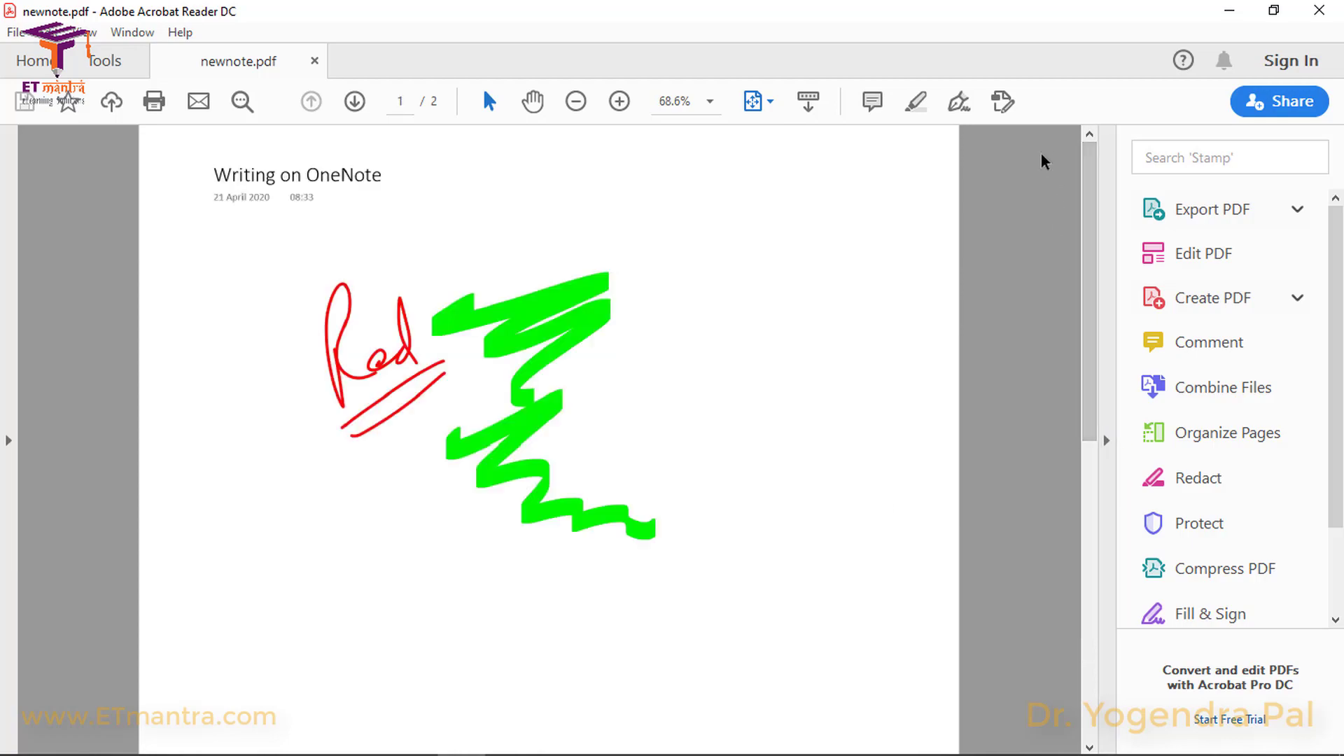